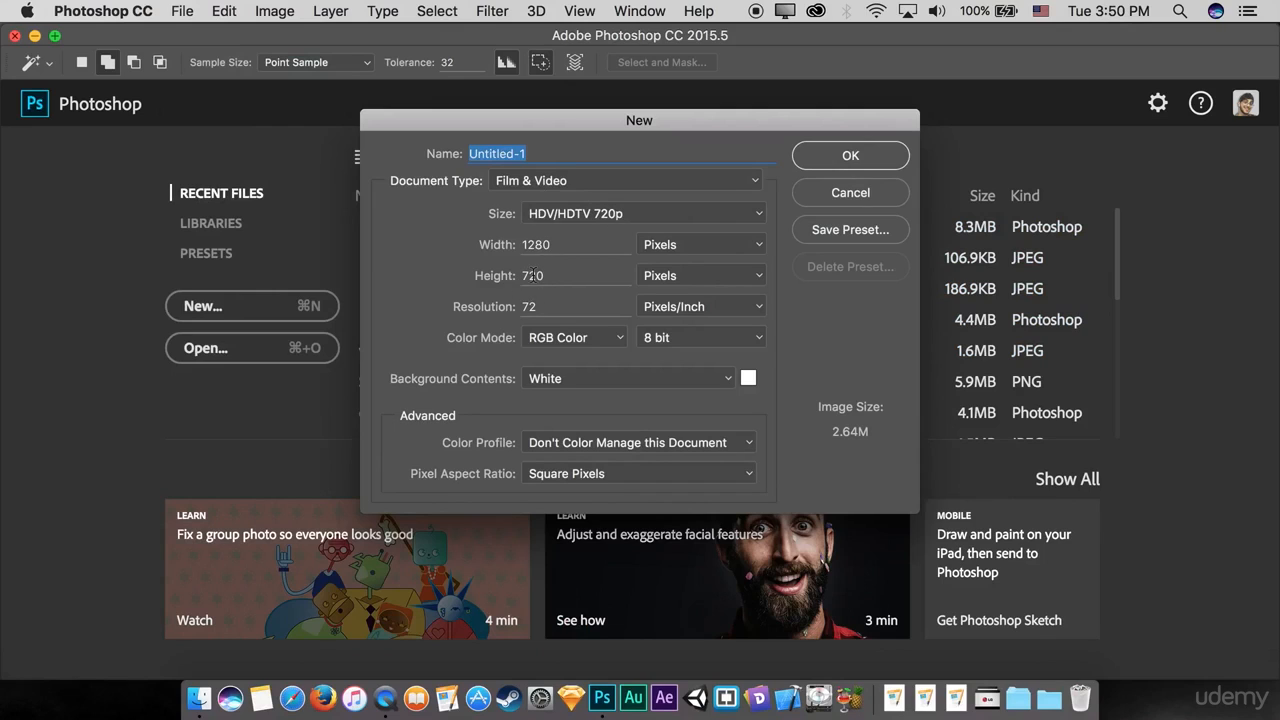
Step: Create the new HDV/HDTV 720p document at 1280 × 720 pixels and add a video timeline to it
click(815, 159)
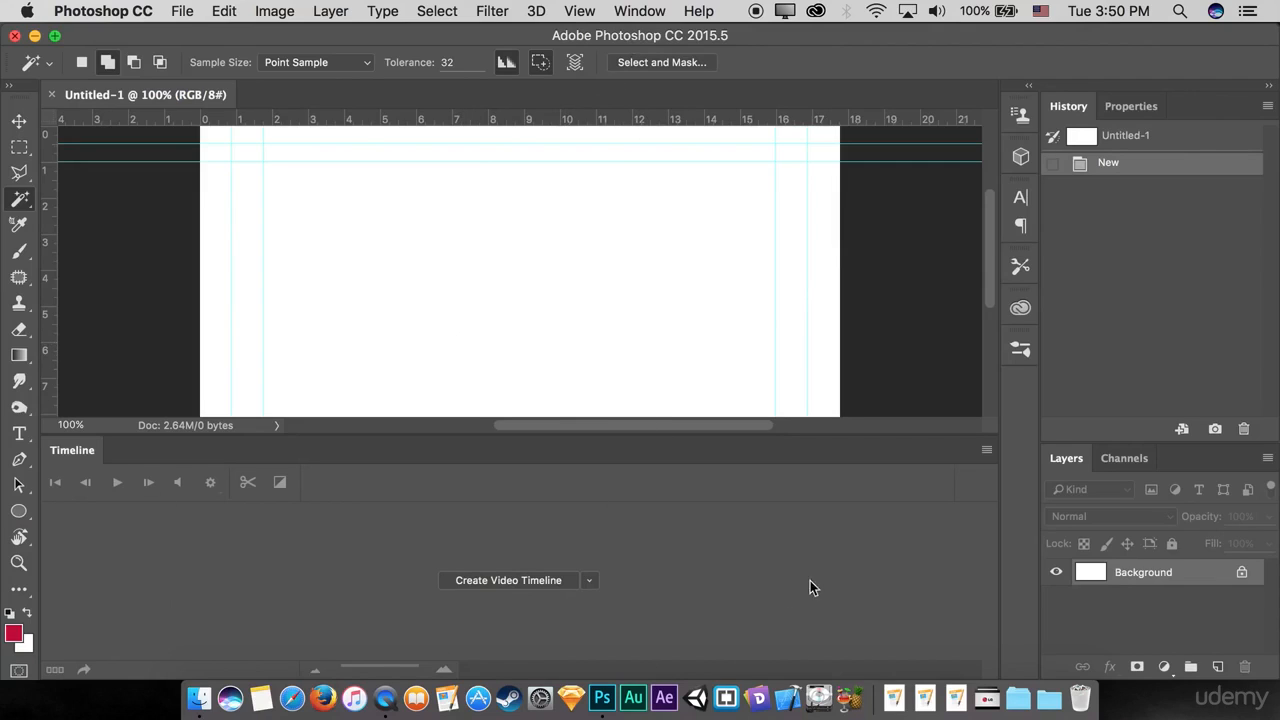
click(636, 11)
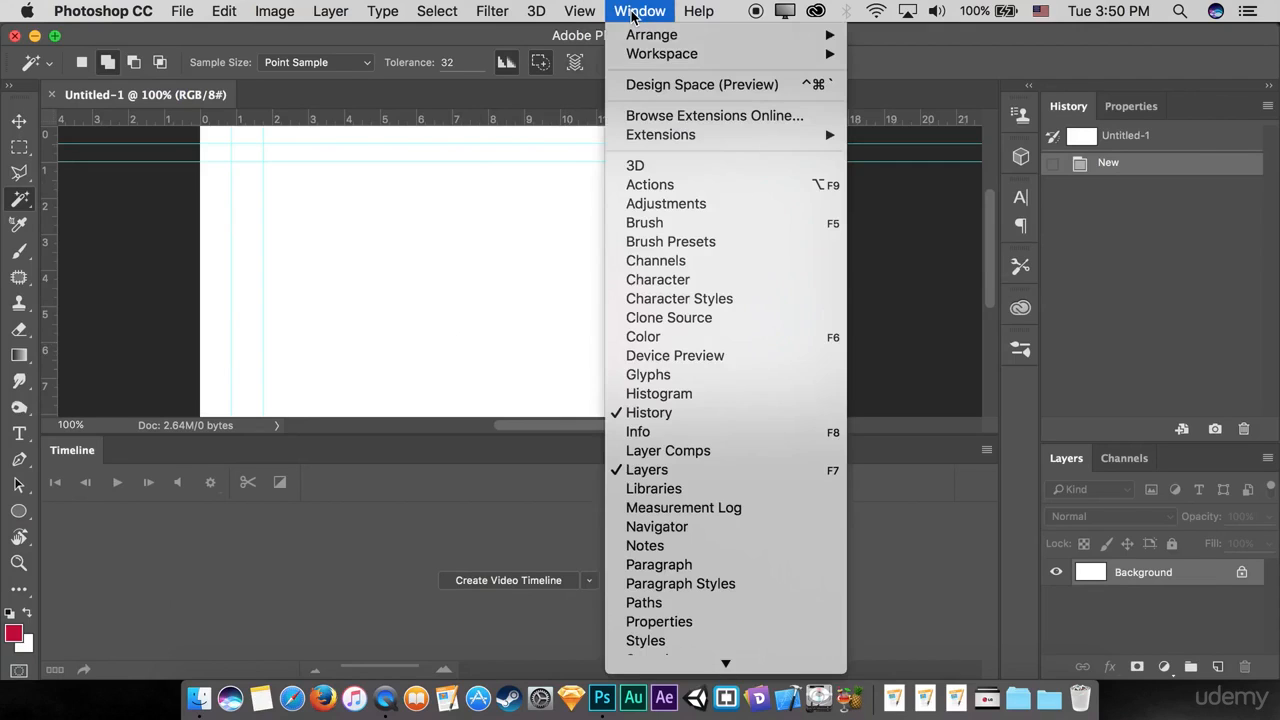
scroll(700, 603, down, 5)
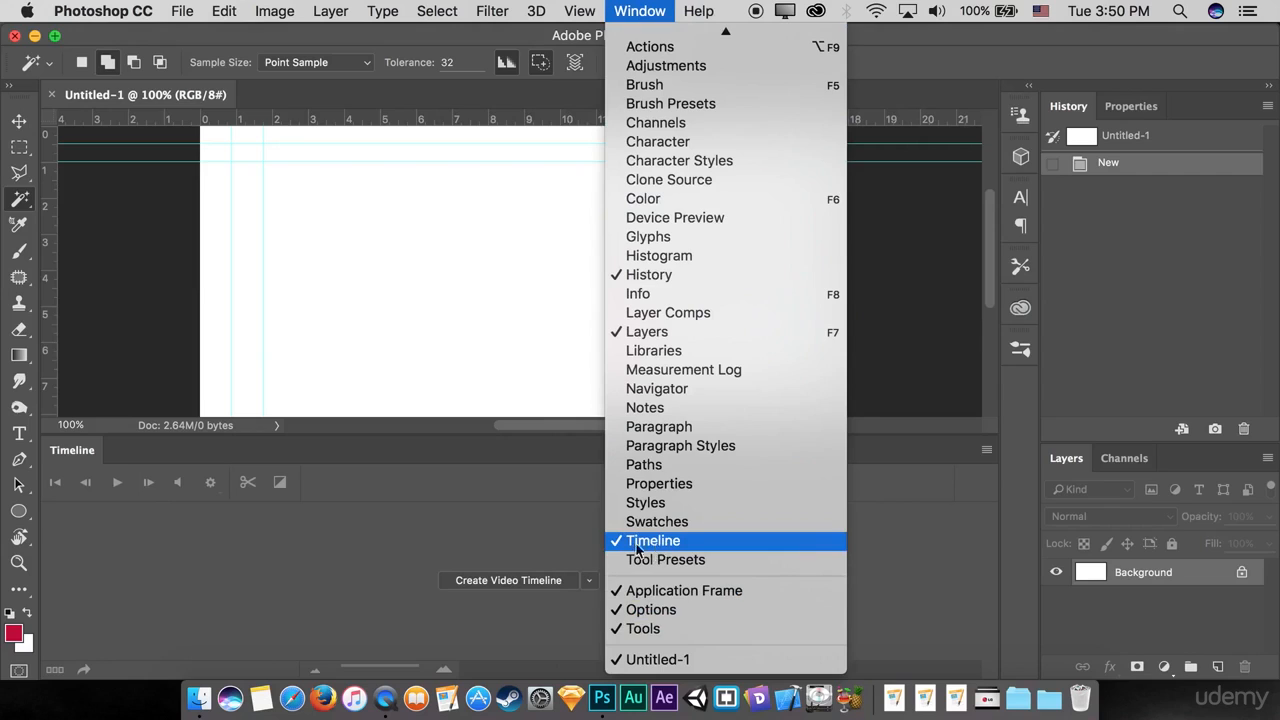
click(535, 536)
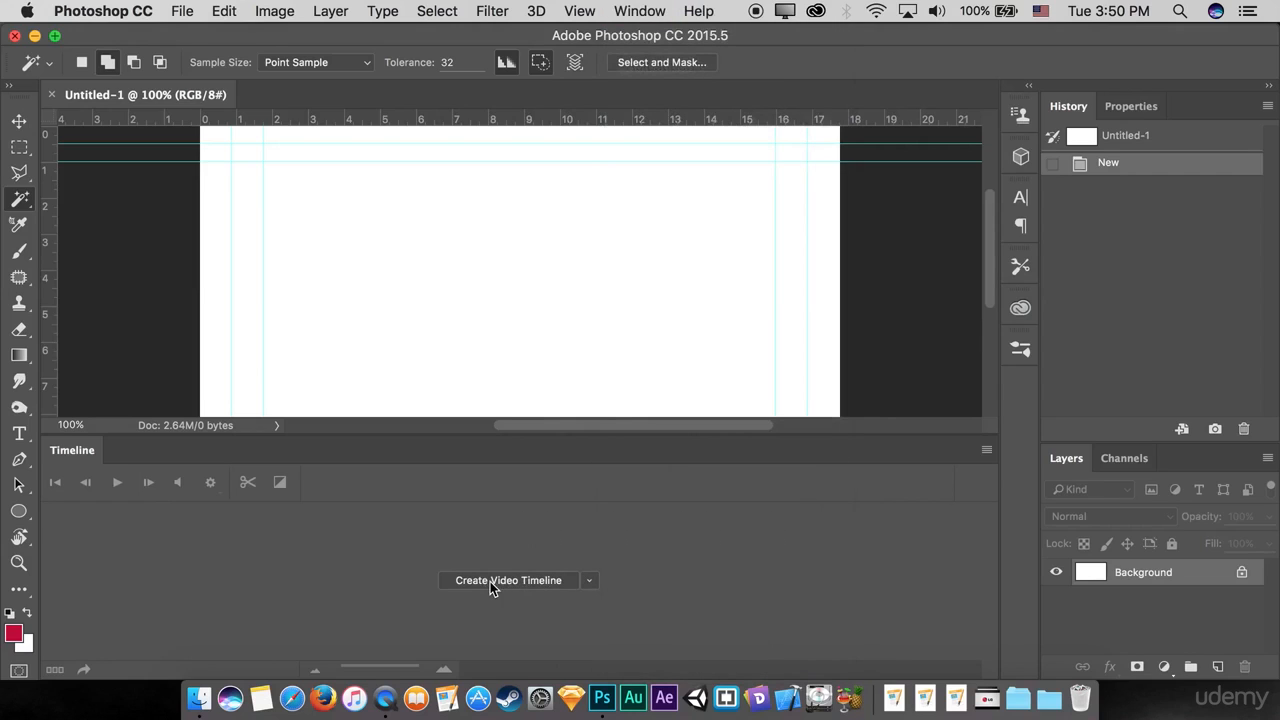
click(490, 584)
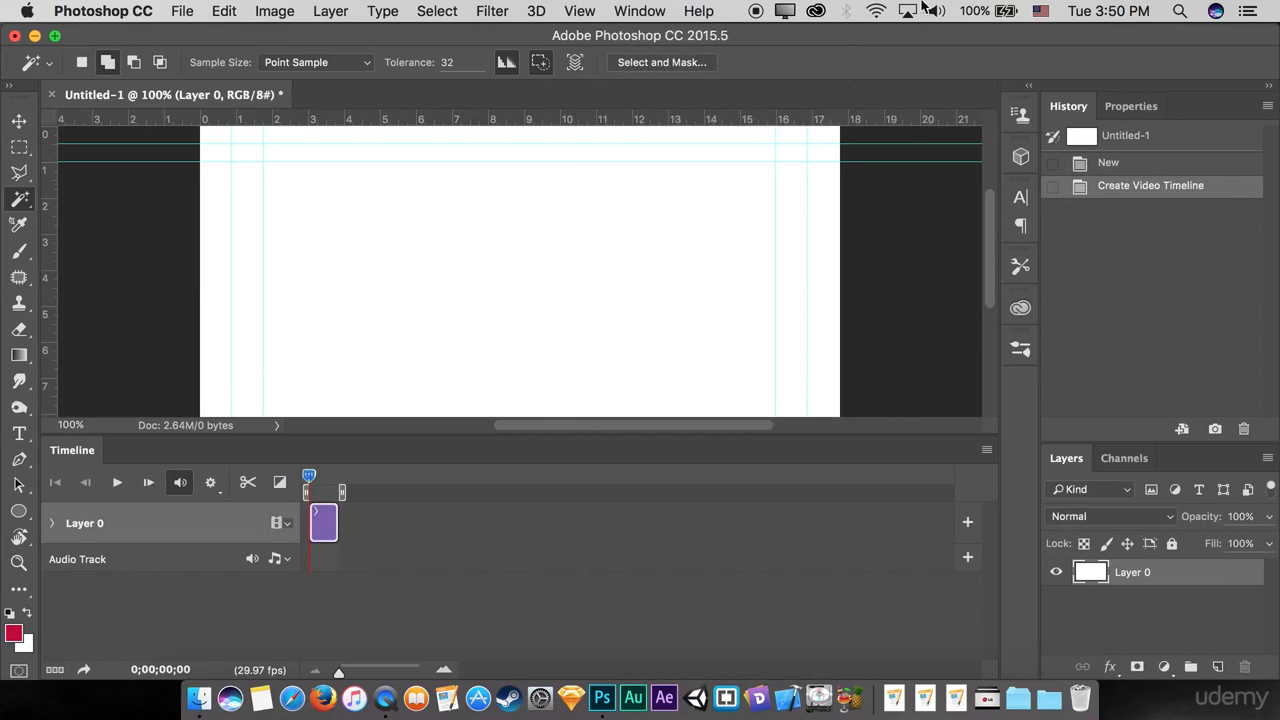
Step: Place LG Logo.png from the desktop folder LG logo Class into the document as an embedded object at its default size
drag(921, 31, 925, 156)
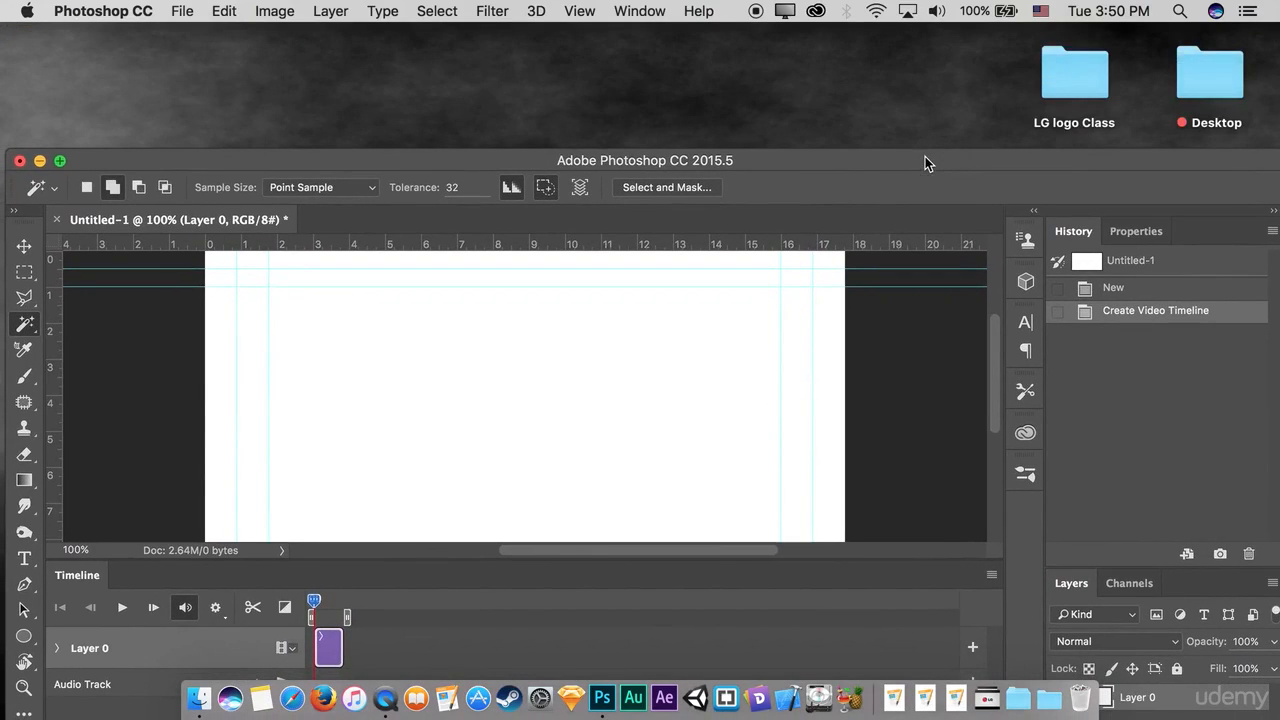
double_click(1067, 90)
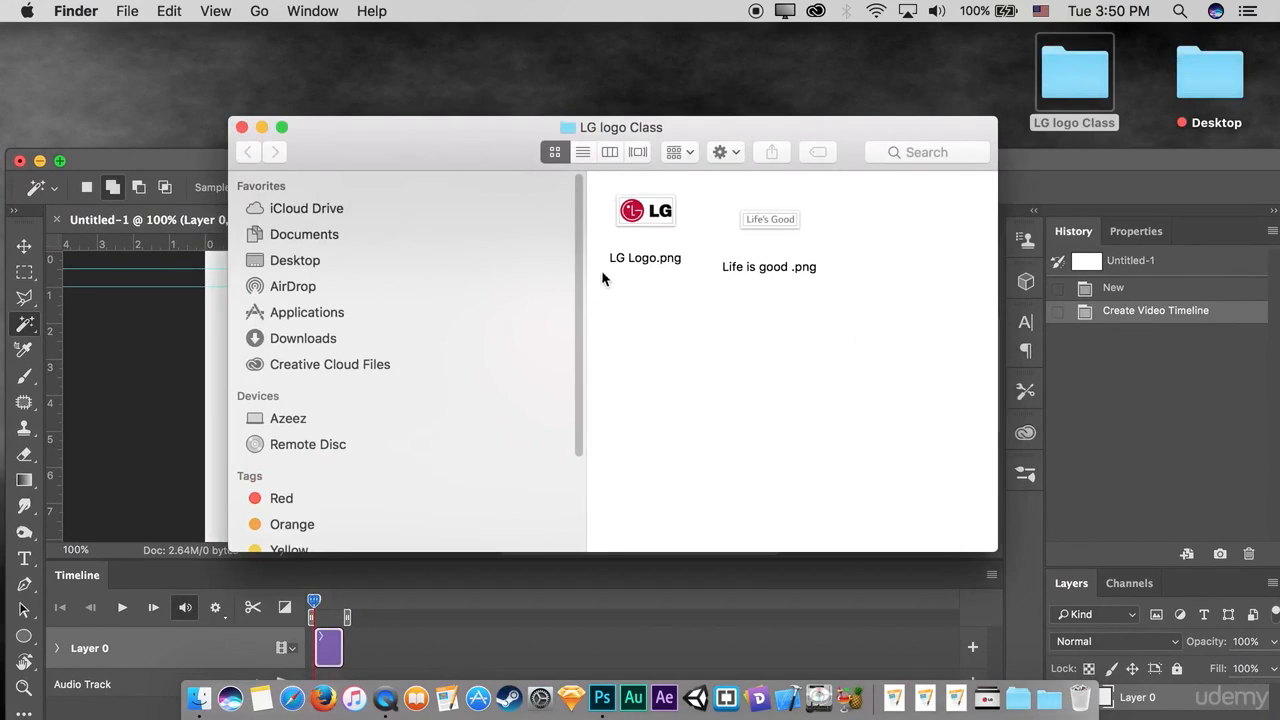
drag(704, 127, 923, 77)
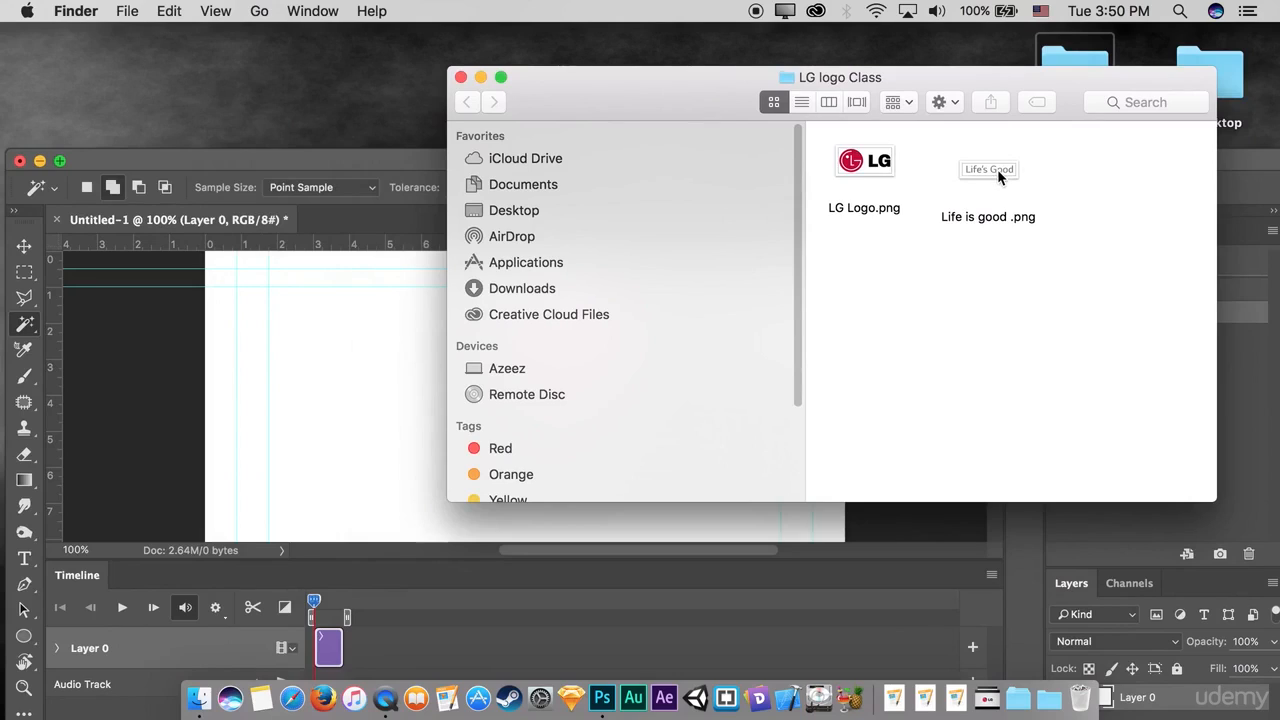
click(874, 170)
drag(874, 170, 352, 372)
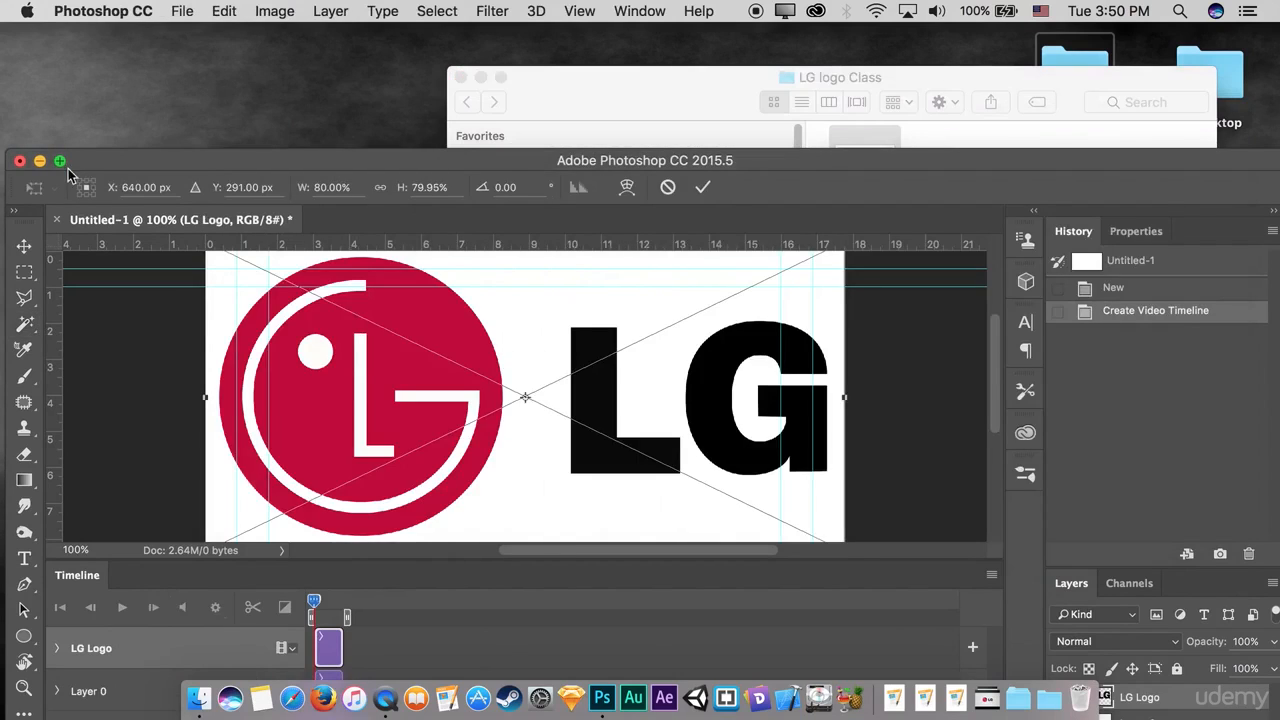
click(59, 160)
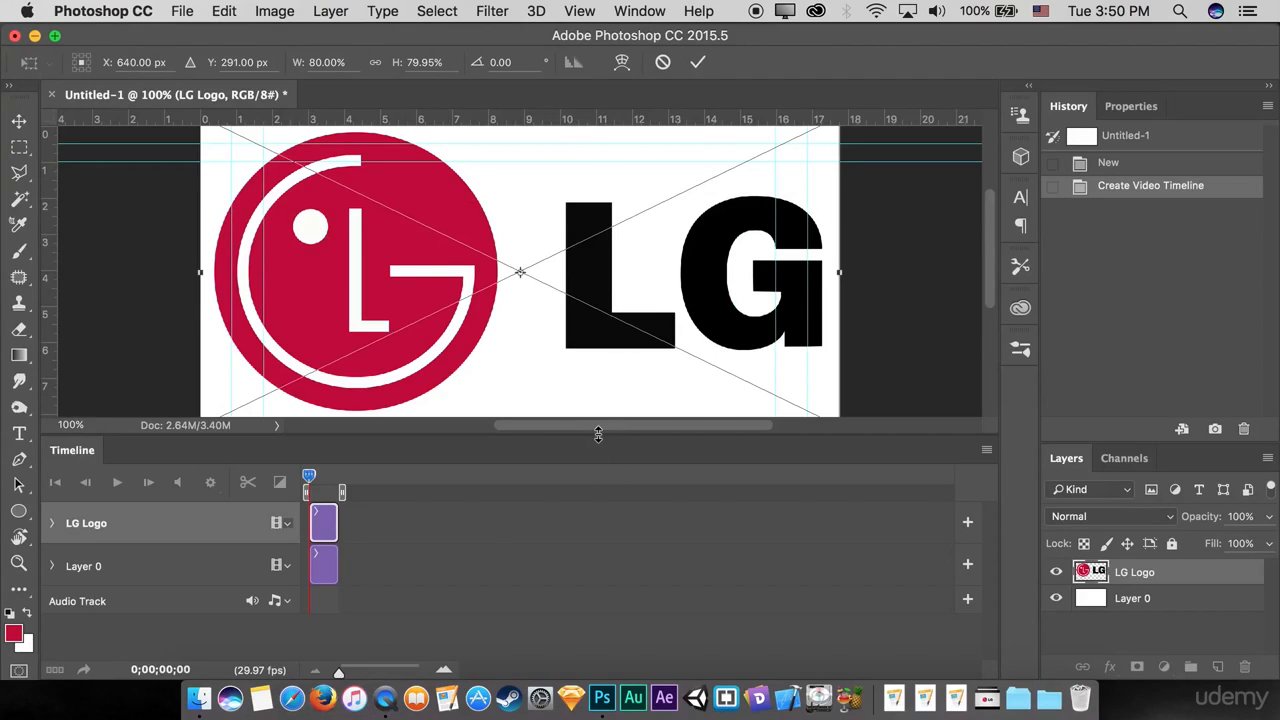
drag(598, 434, 590, 487)
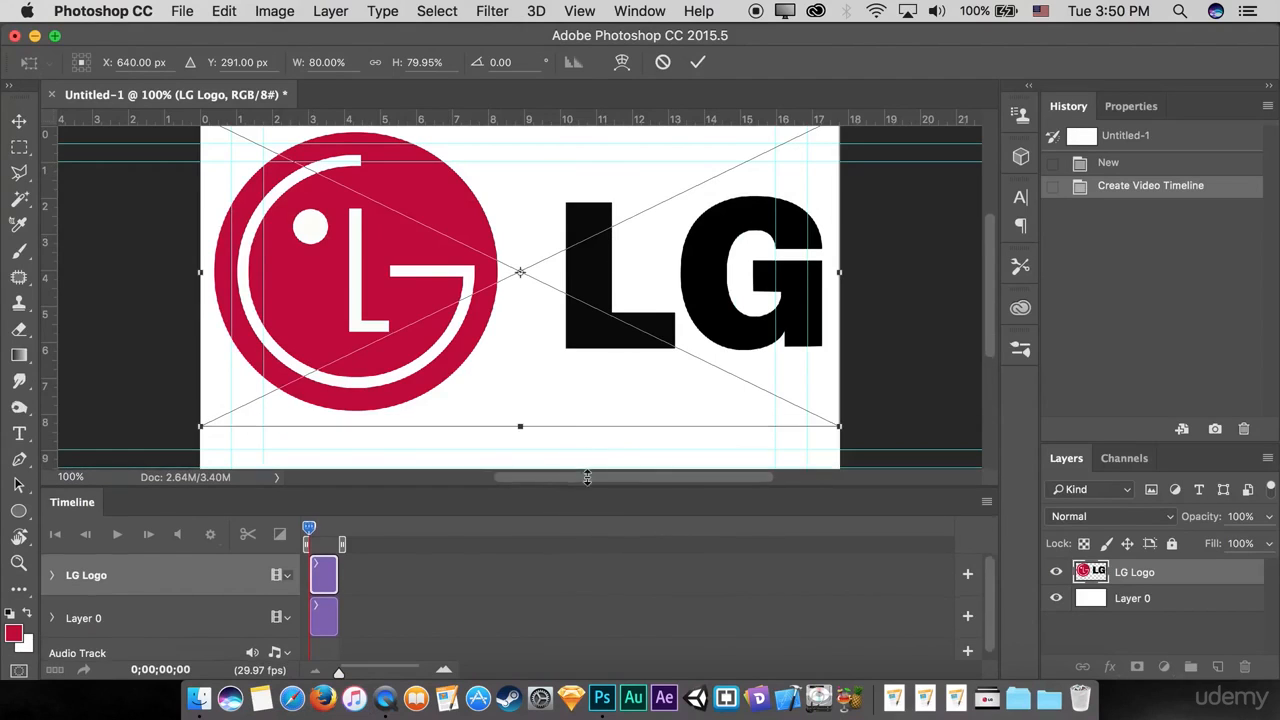
click(697, 64)
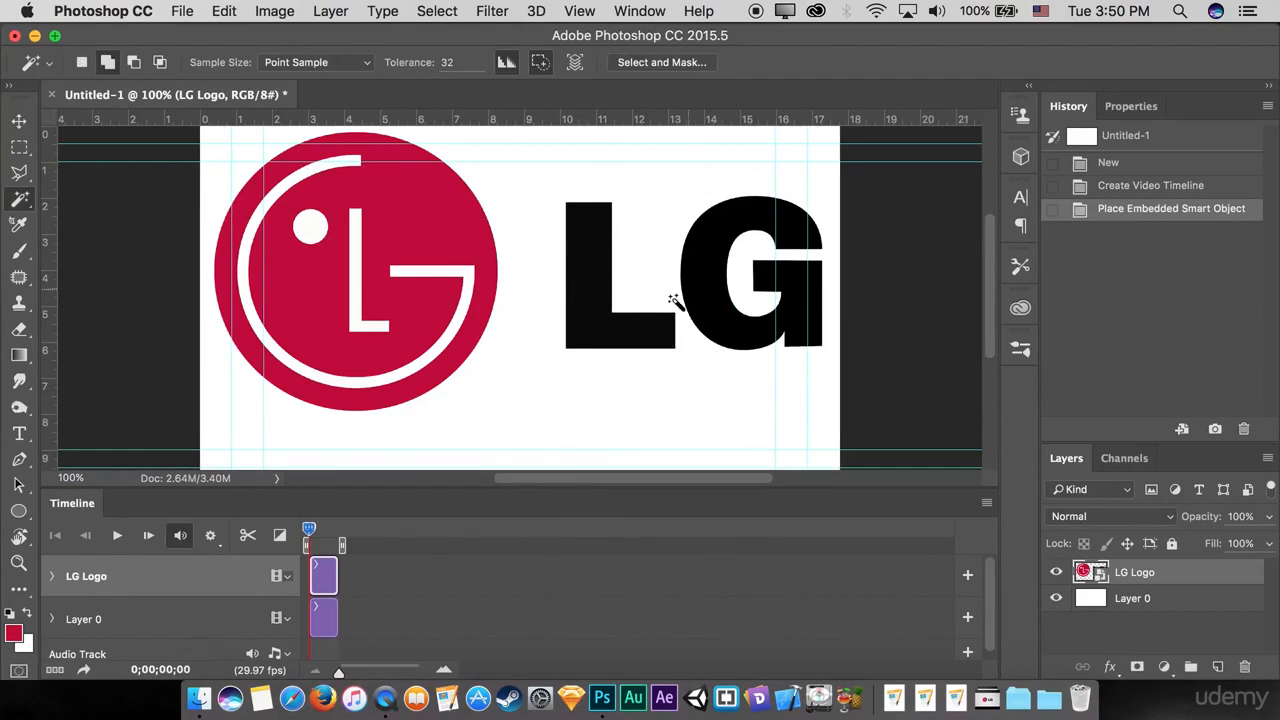
Step: Copy the black LG letters from the placed logo onto a separate layer using a rectangular selection, and name it LG
click(19, 148)
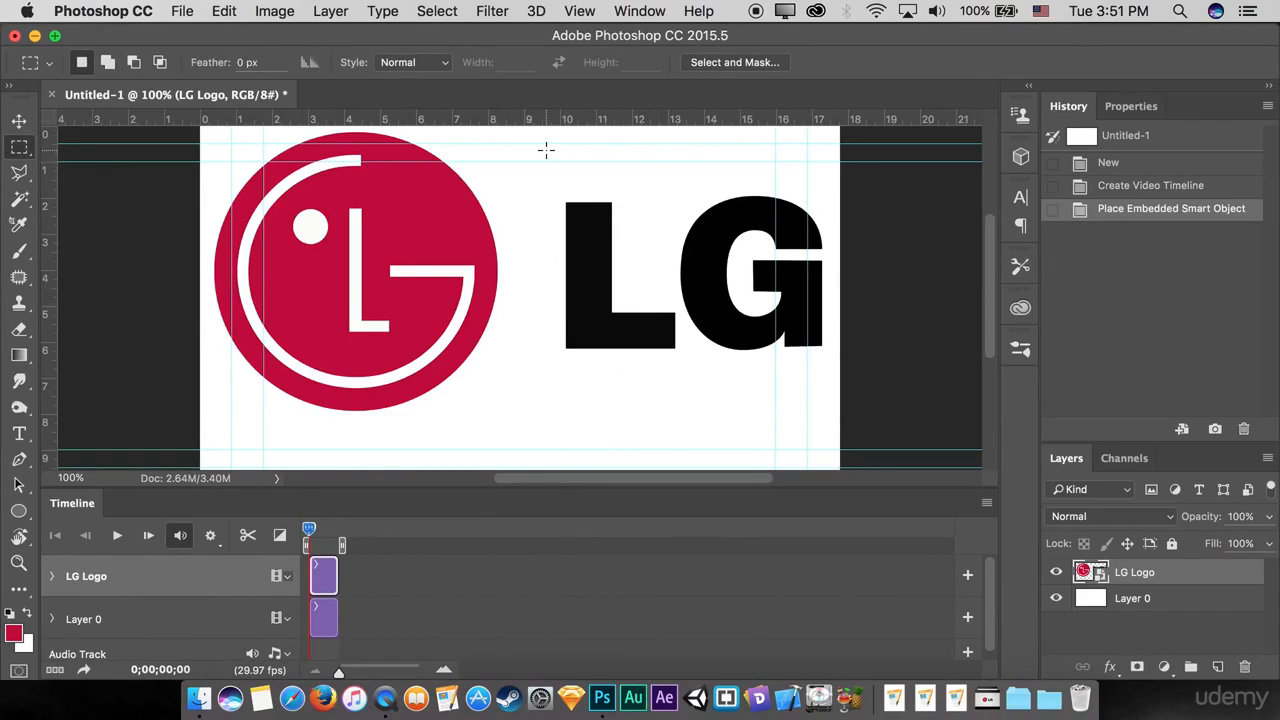
drag(546, 150, 818, 369)
click(519, 230)
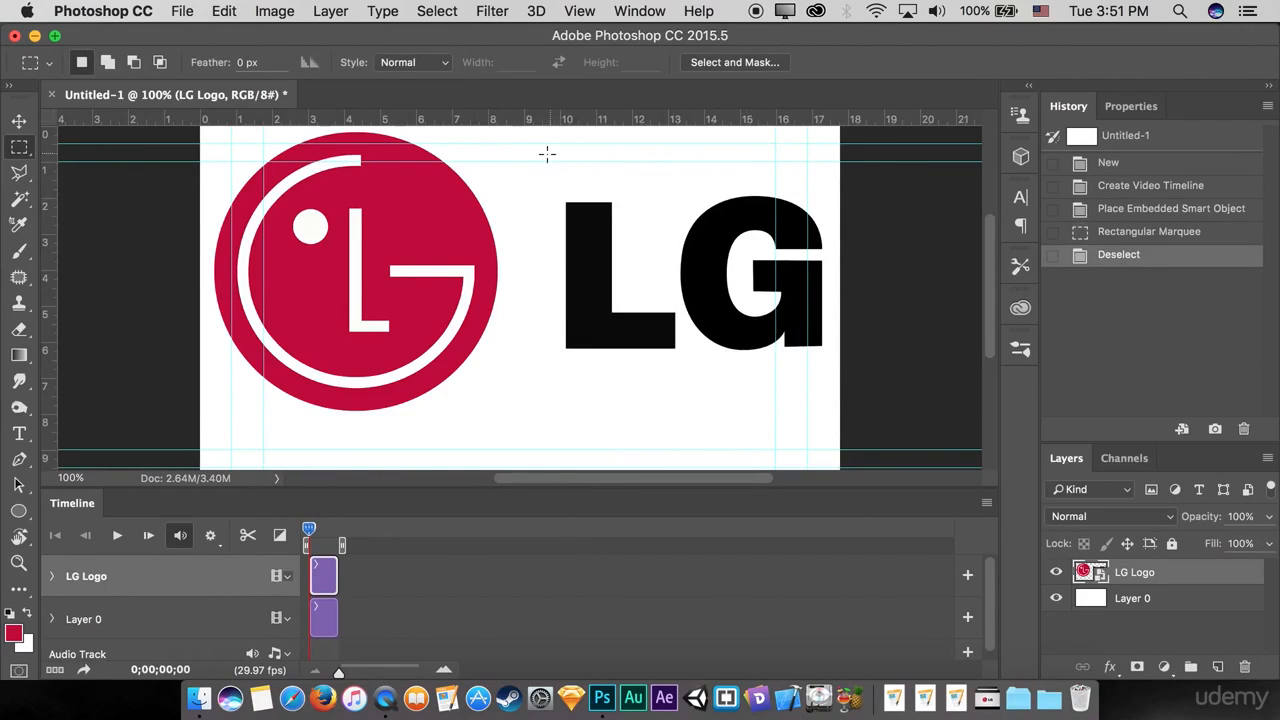
drag(542, 145, 829, 376)
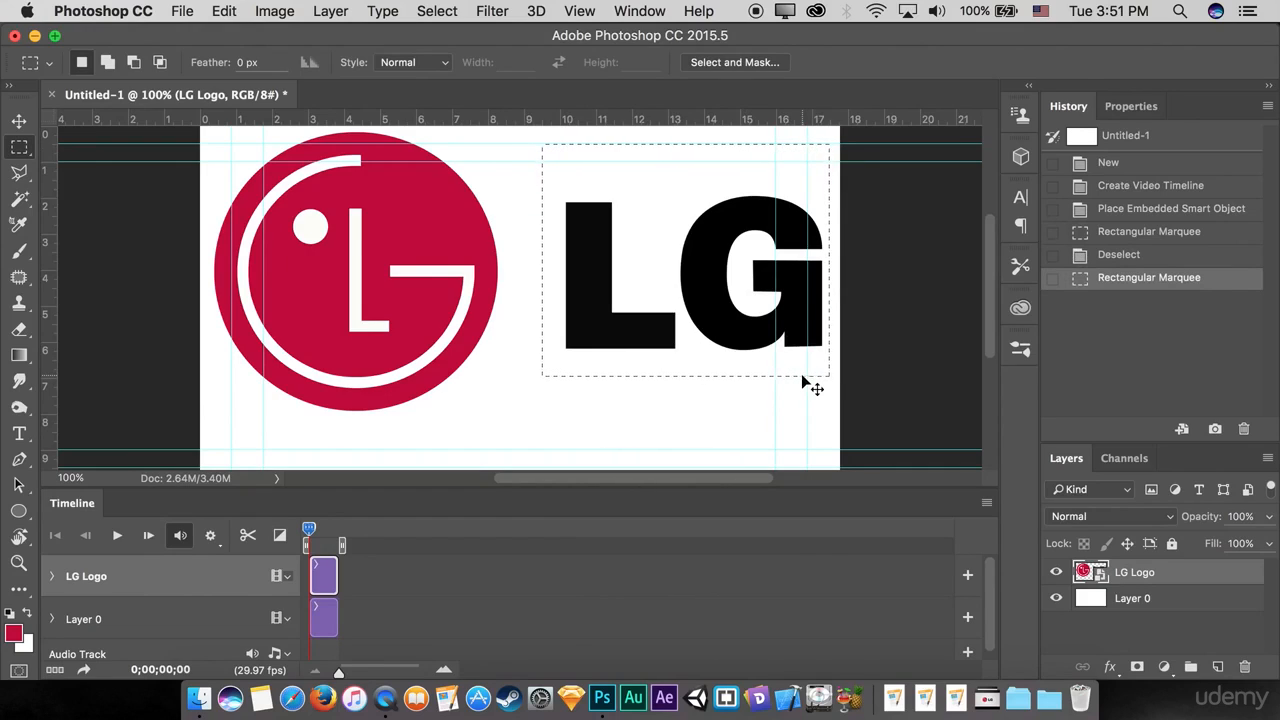
key(super+j)
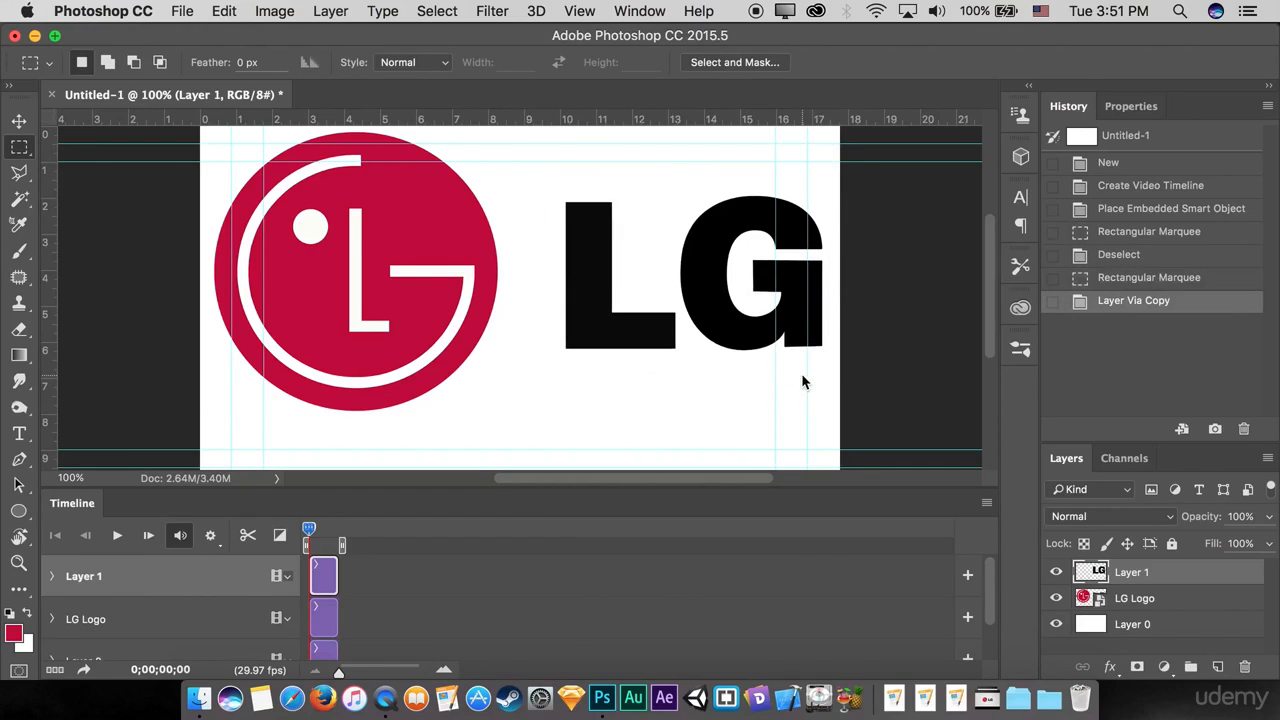
double_click(1128, 572)
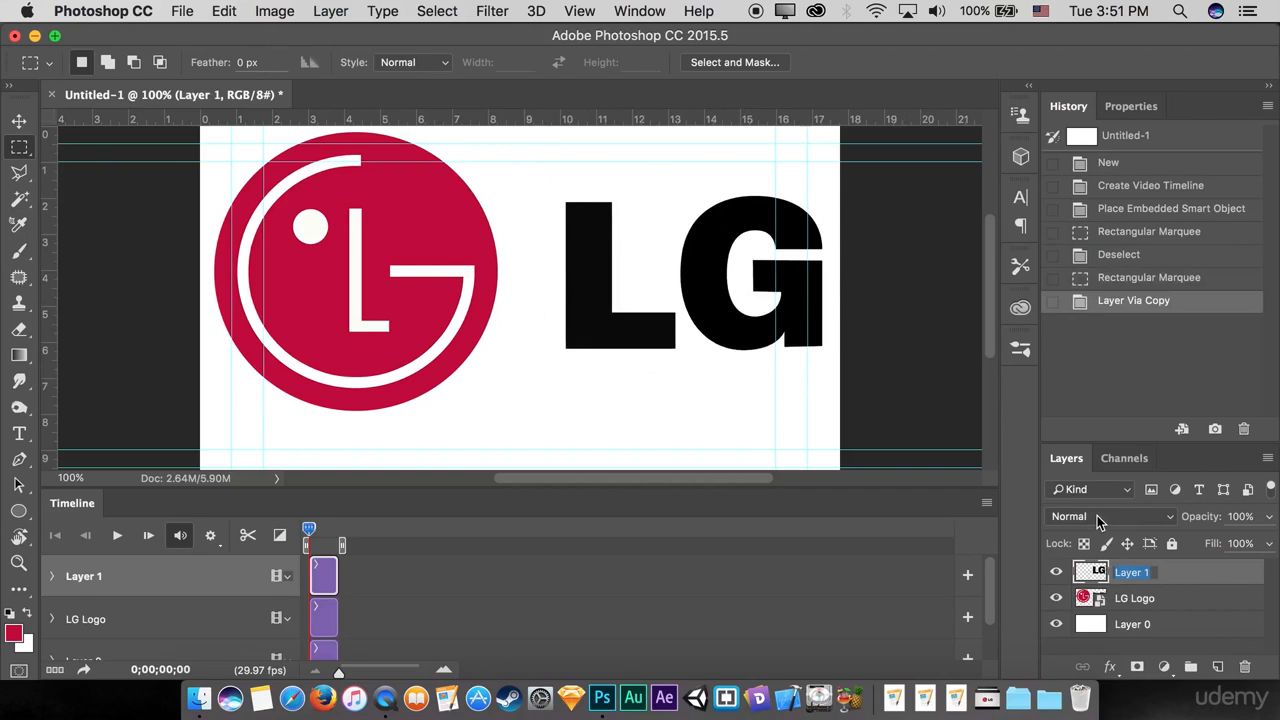
text(LG)
key(Return)
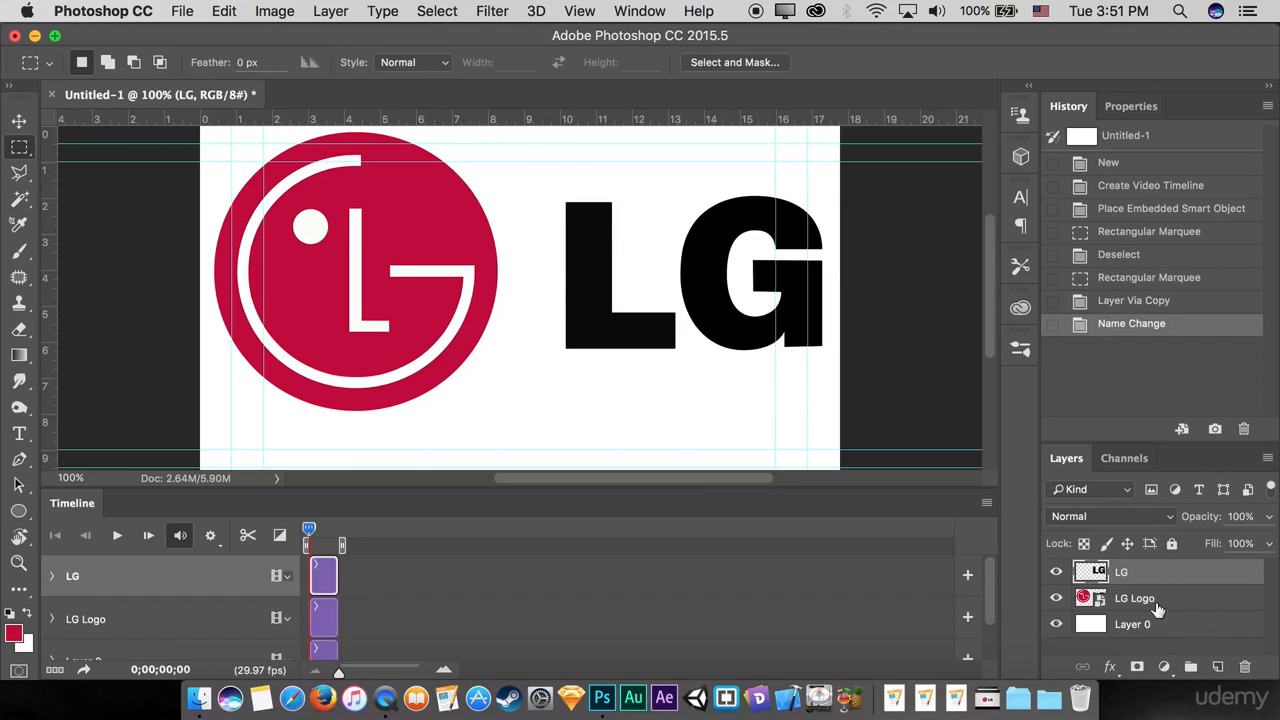
Step: Copy the red circular emblem from the LG Logo layer onto a separate layer with a rectangular selection, and name it Logo
click(1128, 604)
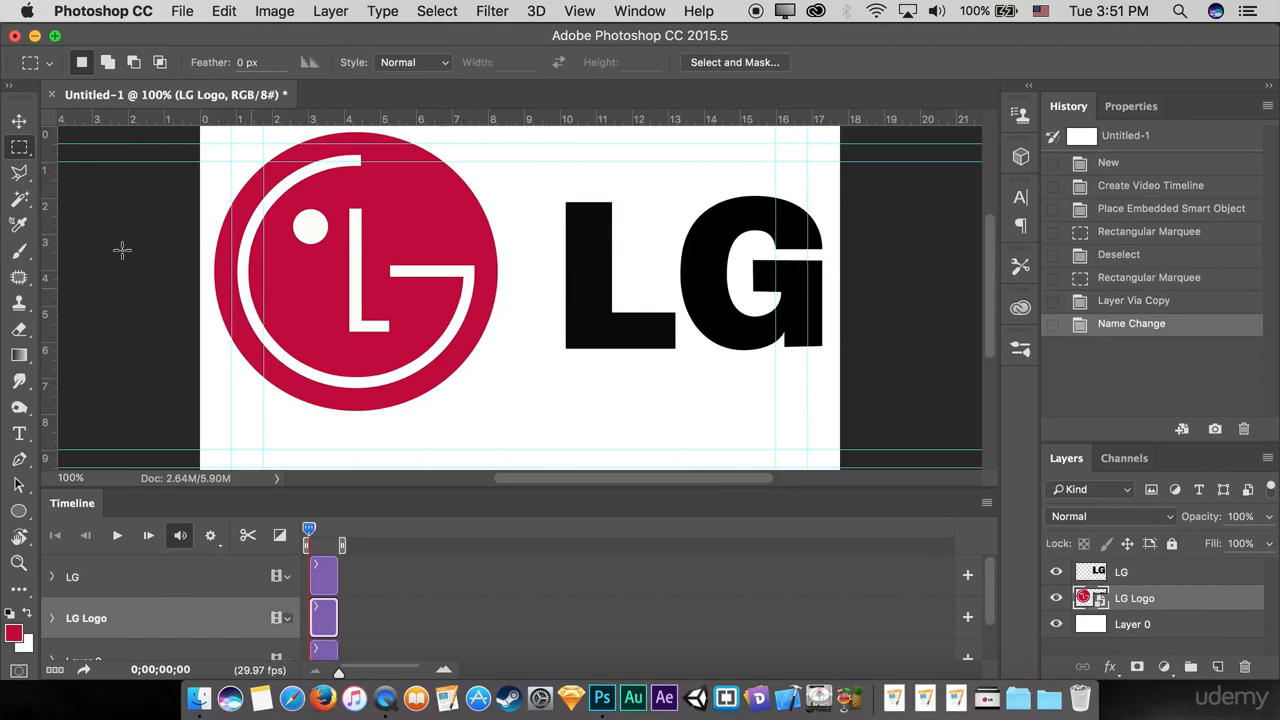
scroll(203, 141, up, 2)
drag(196, 159, 512, 449)
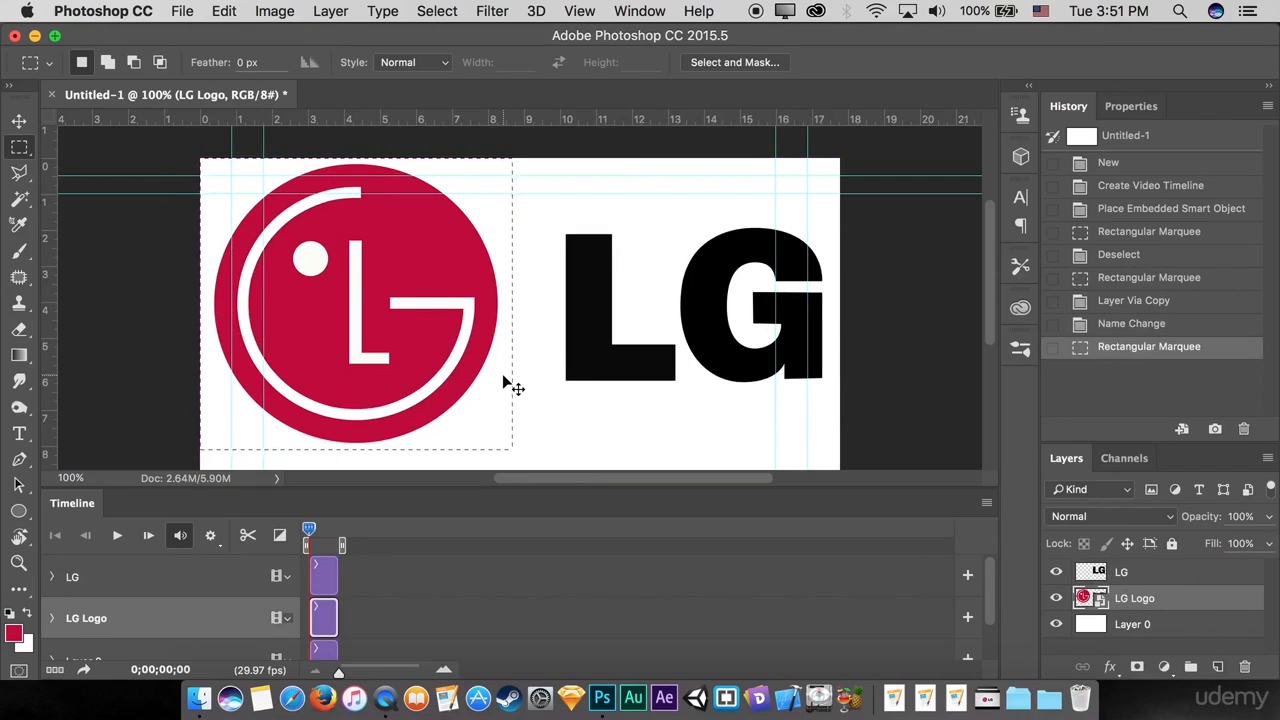
key(super+j)
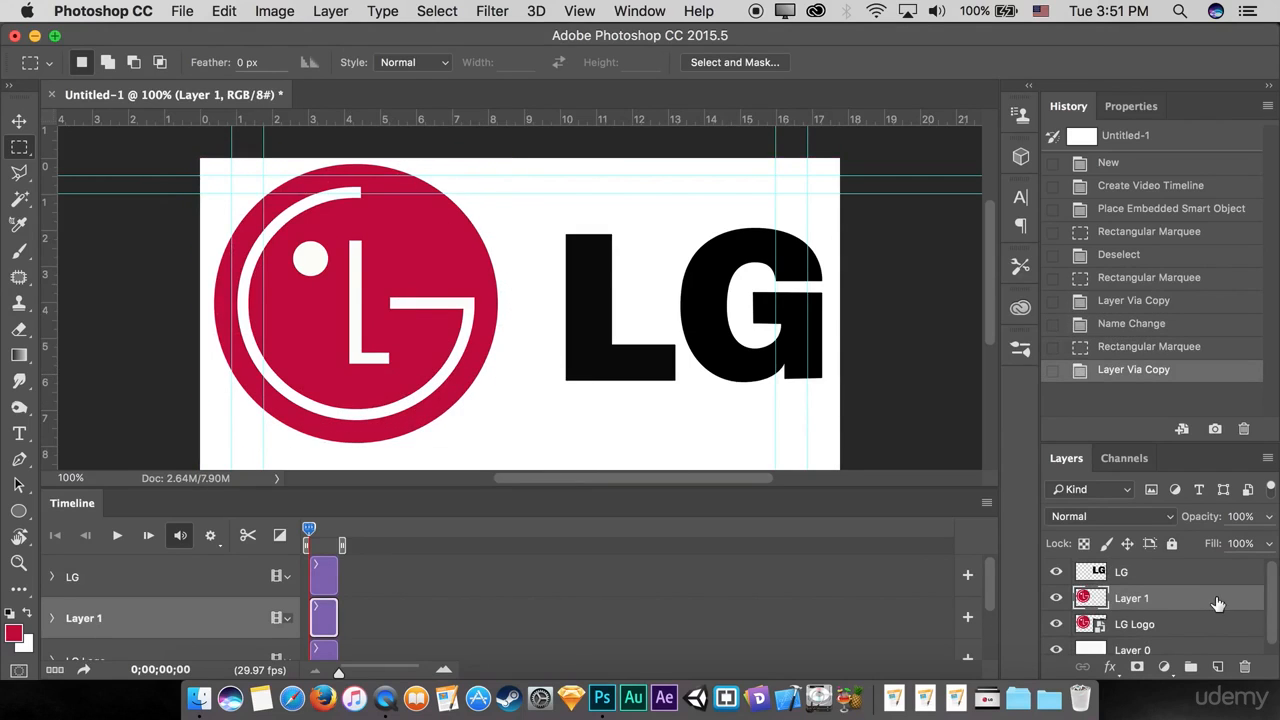
double_click(1130, 599)
text(Logo)
key(Return)
Step: Delete the original LG Logo layer and check the LG layer by toggling its visibility
click(1140, 625)
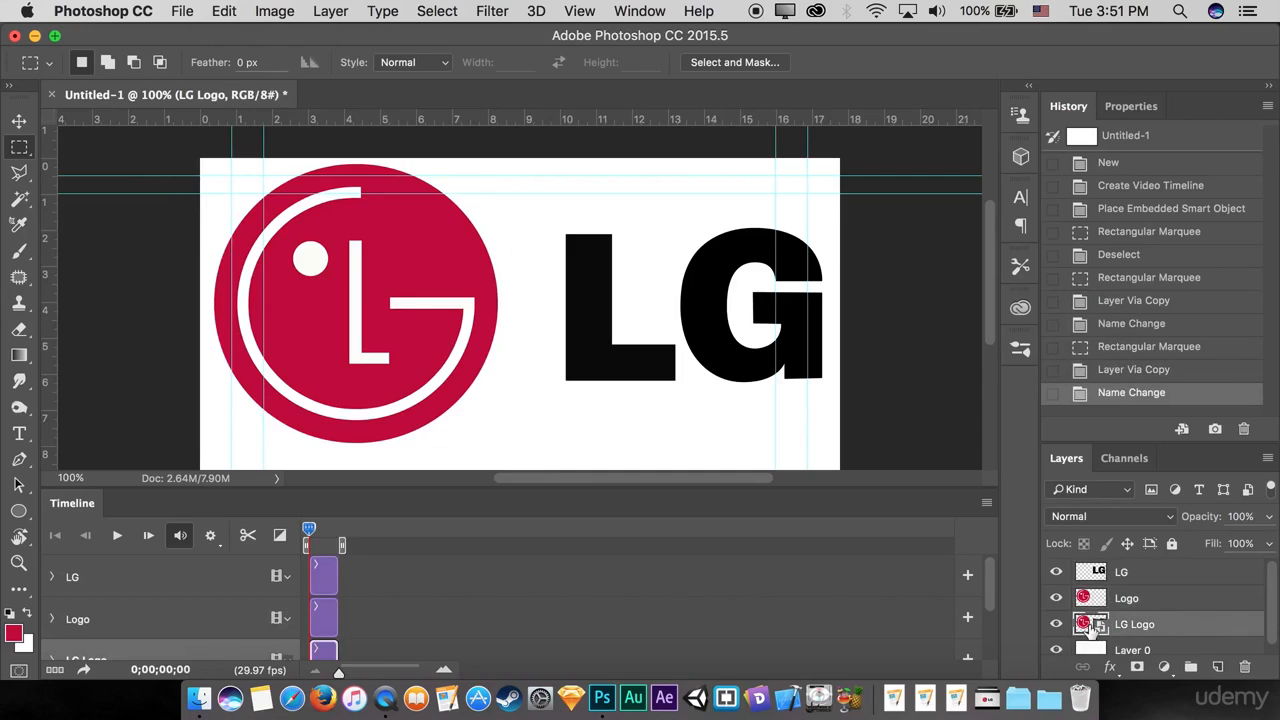
click(1246, 667)
click(1056, 572)
click(1056, 572)
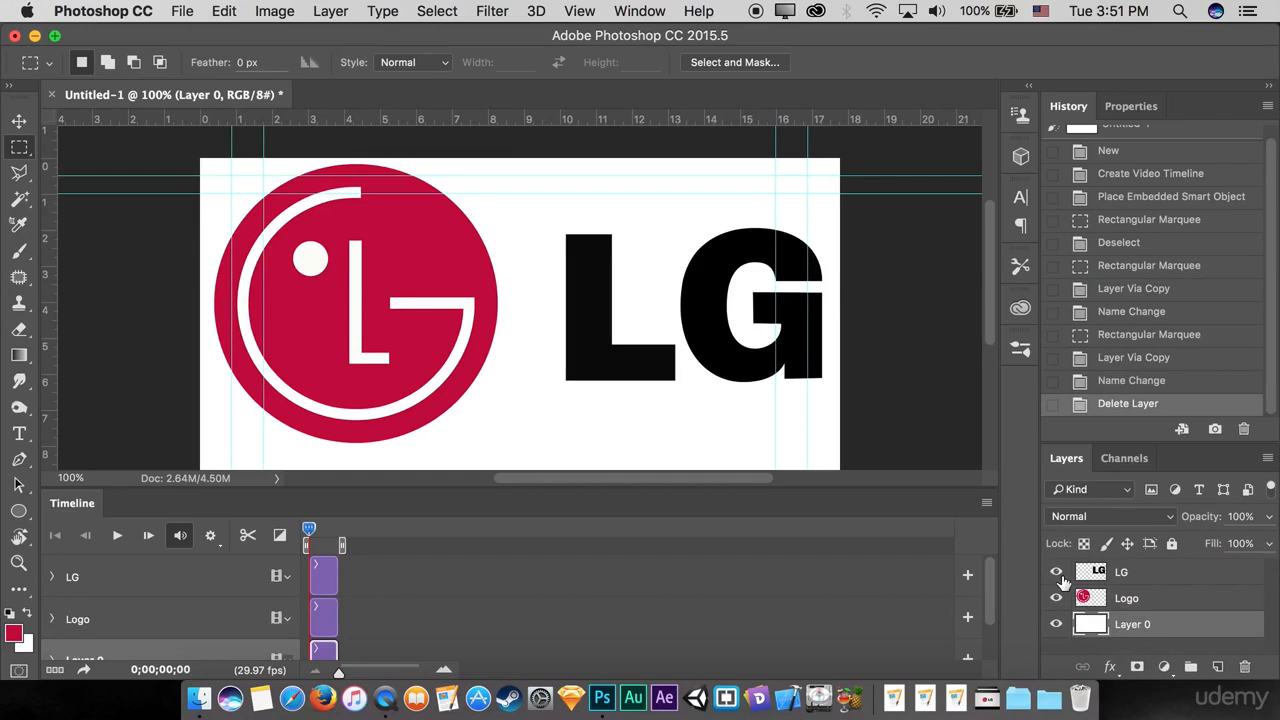
Step: Outline the black letter L on the LG layer with a closed Polygonal Lasso selection that excludes the G
click(1148, 580)
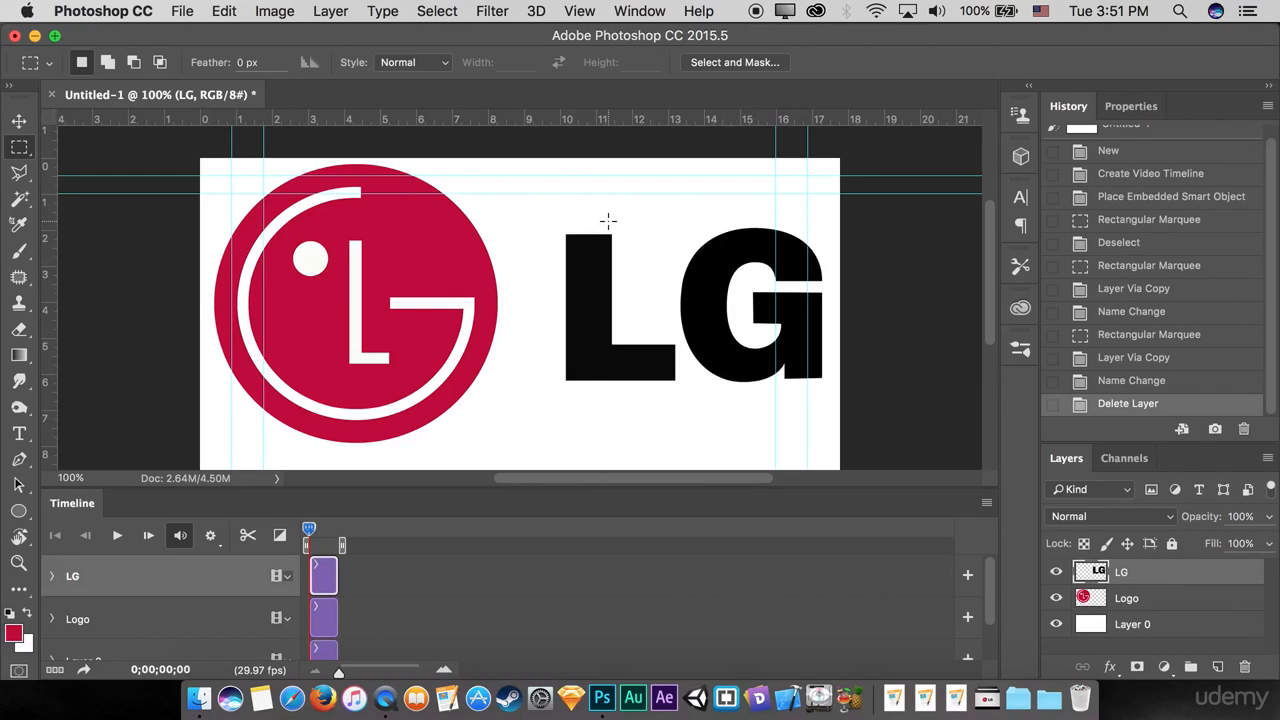
key(super+plus)
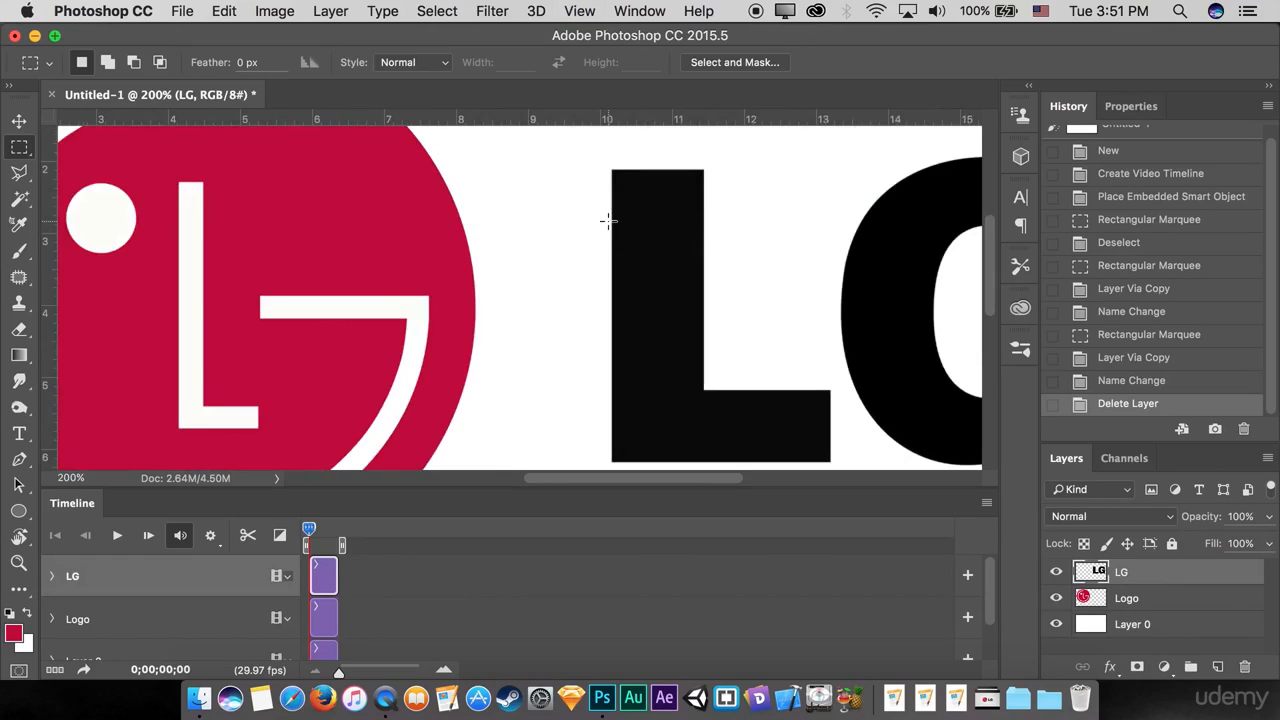
drag(590, 214, 512, 157)
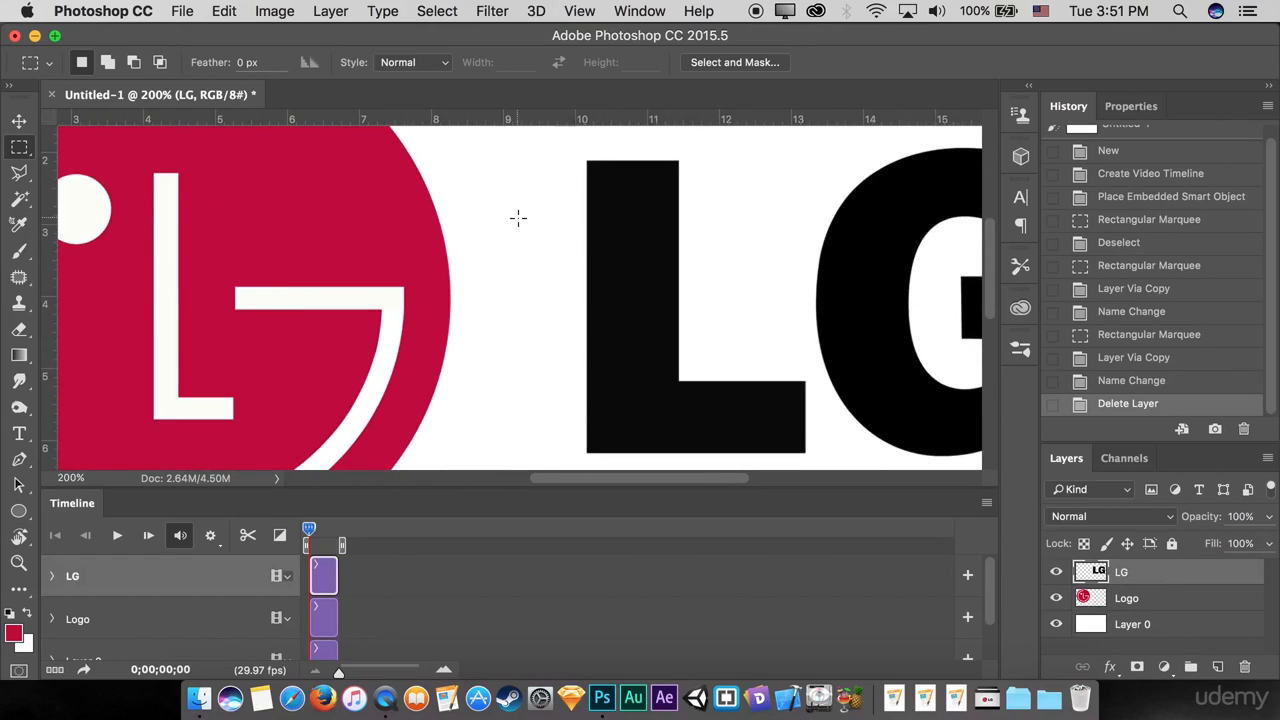
click(19, 172)
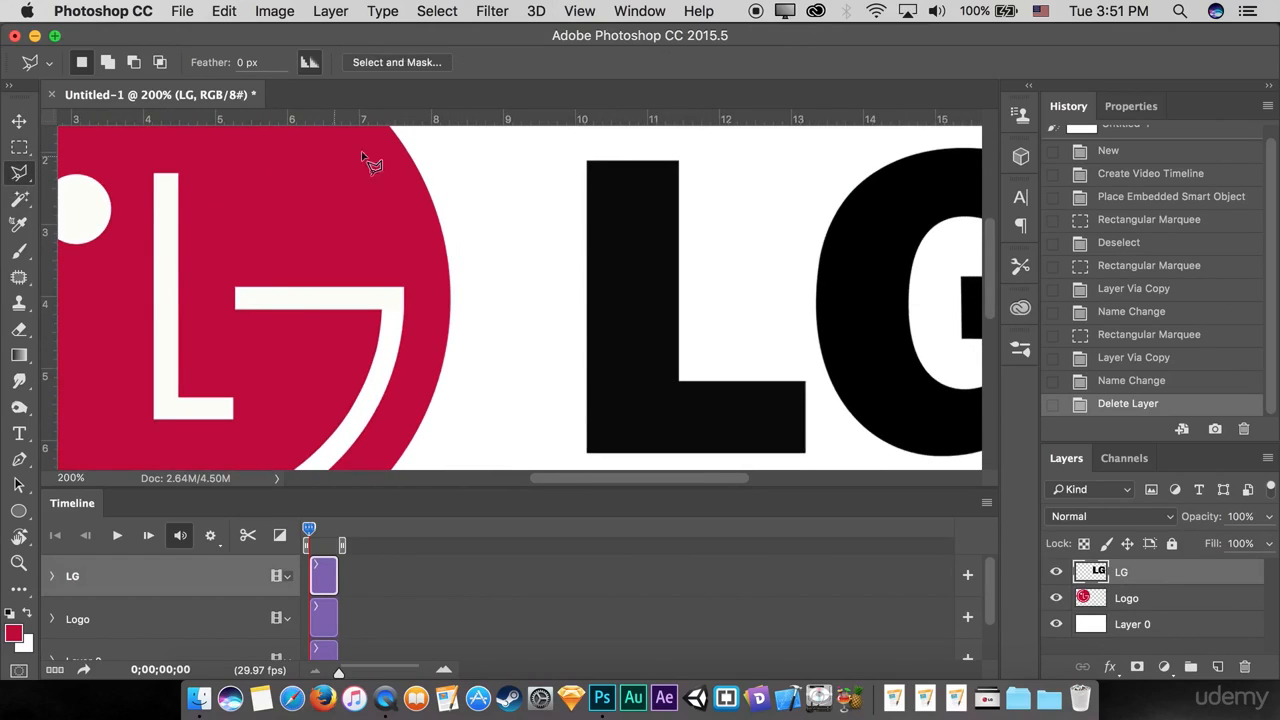
click(540, 141)
click(688, 141)
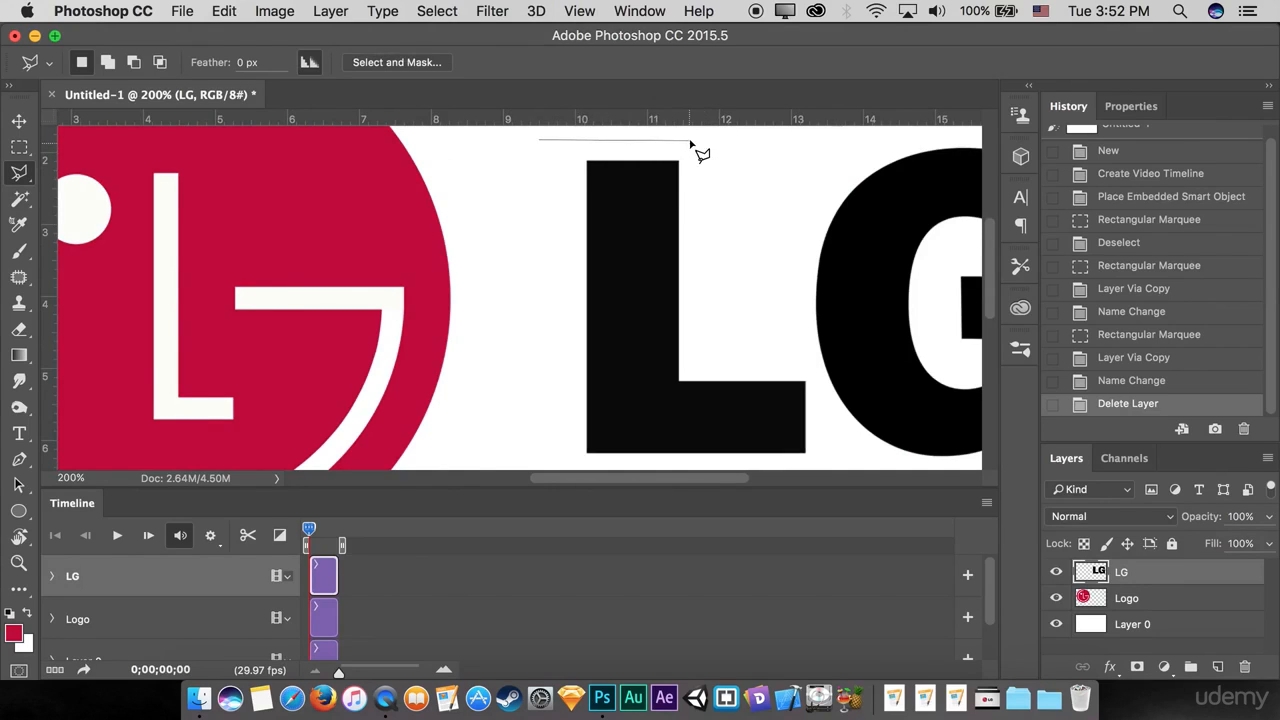
click(708, 190)
click(704, 194)
click(743, 240)
click(782, 325)
click(809, 367)
click(824, 400)
click(828, 444)
click(828, 462)
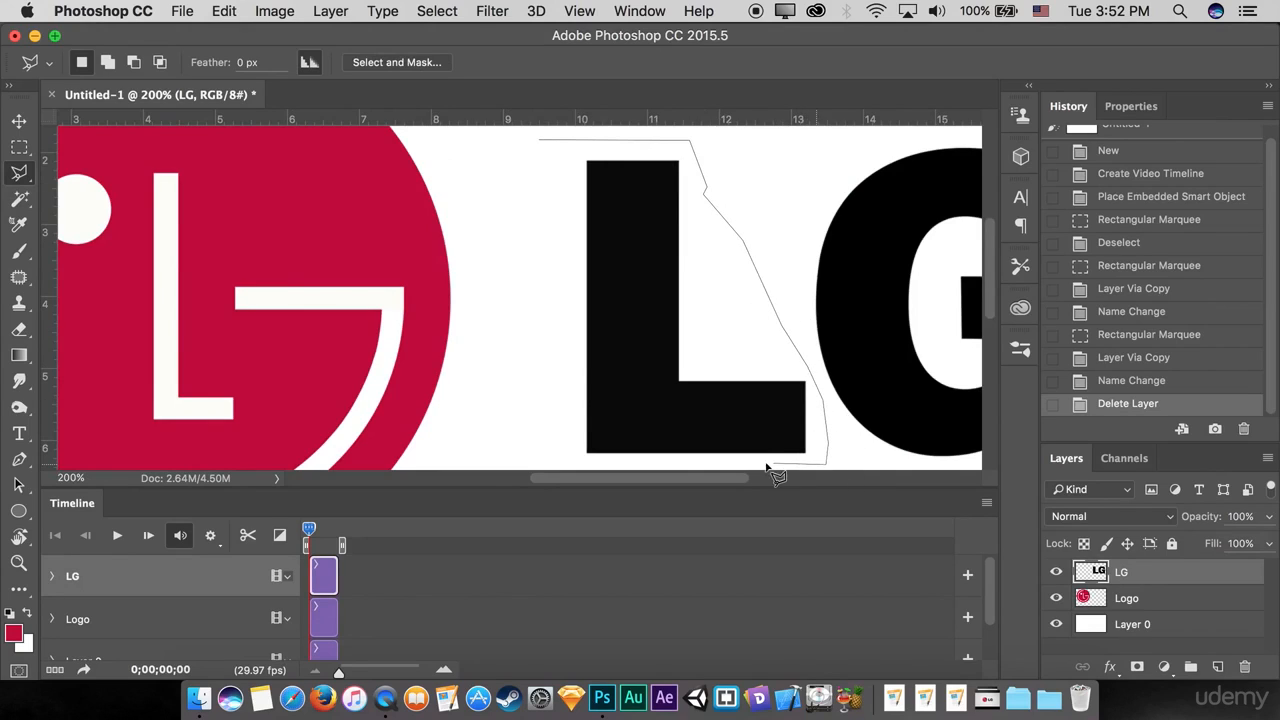
click(674, 458)
click(565, 457)
click(533, 212)
click(603, 135)
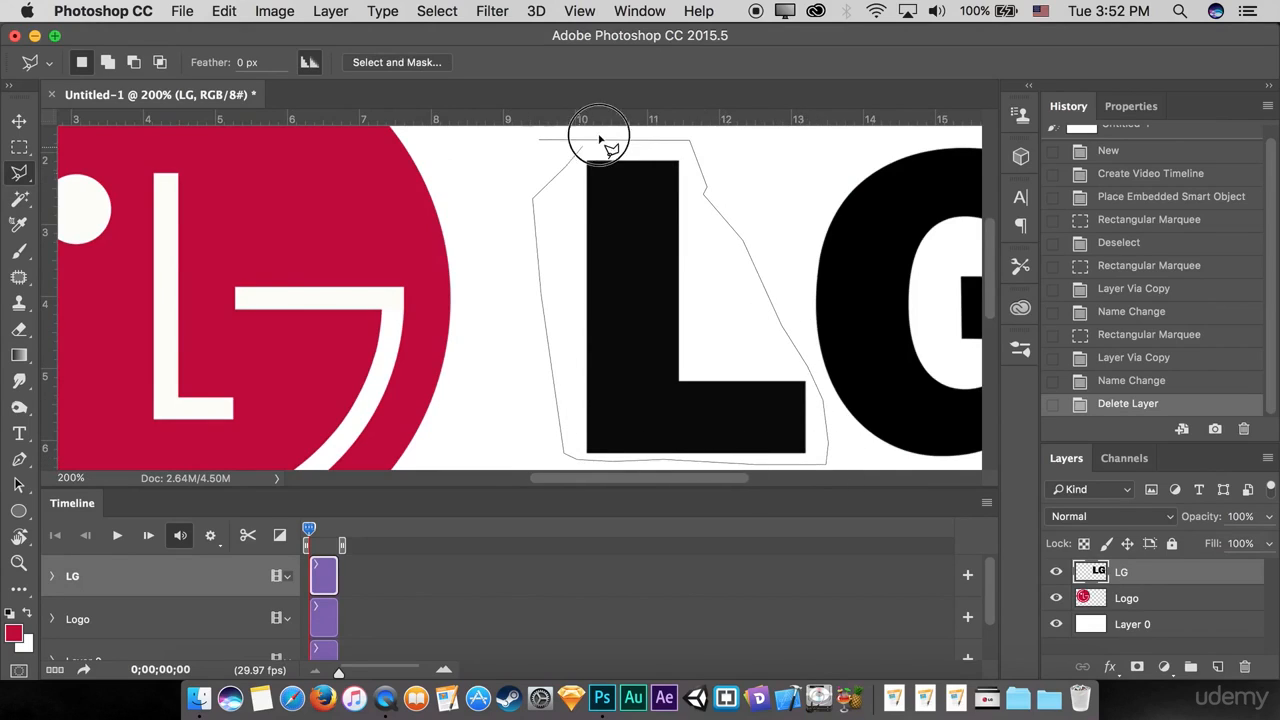
click(607, 141)
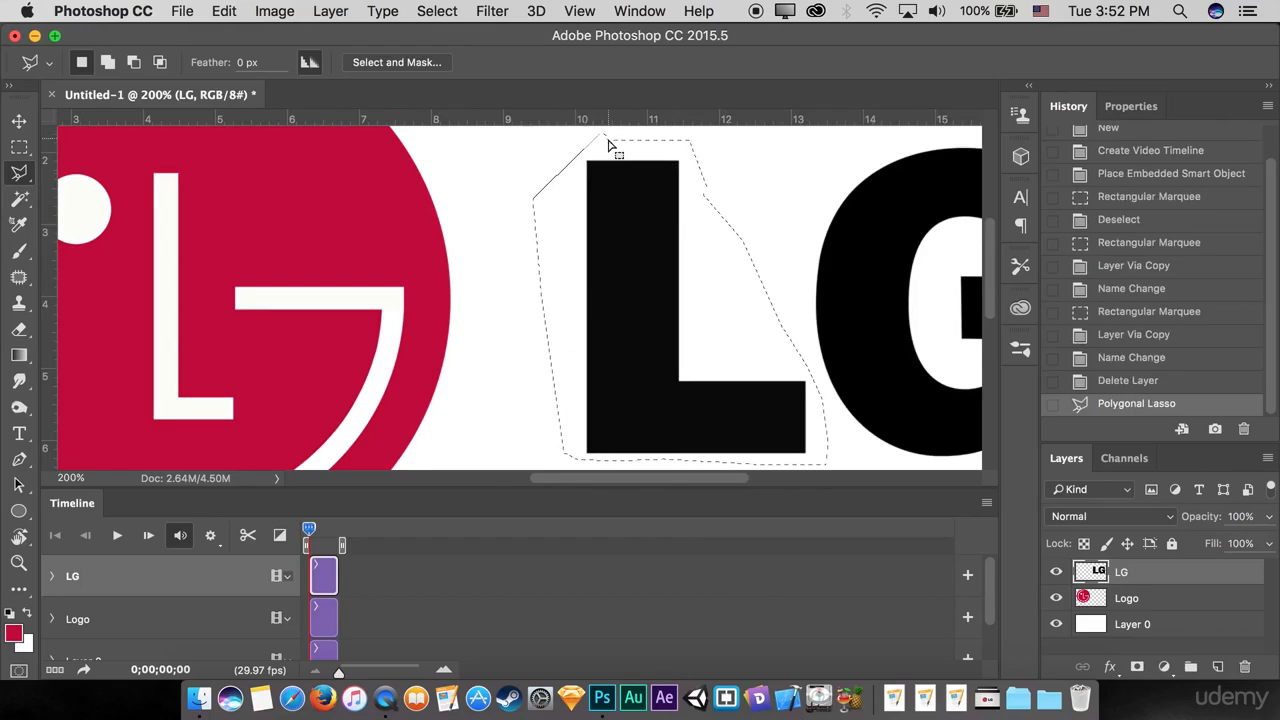
Step: Cut the selected L onto its own layer and check both letter layers by toggling their visibility
right_click(611, 214)
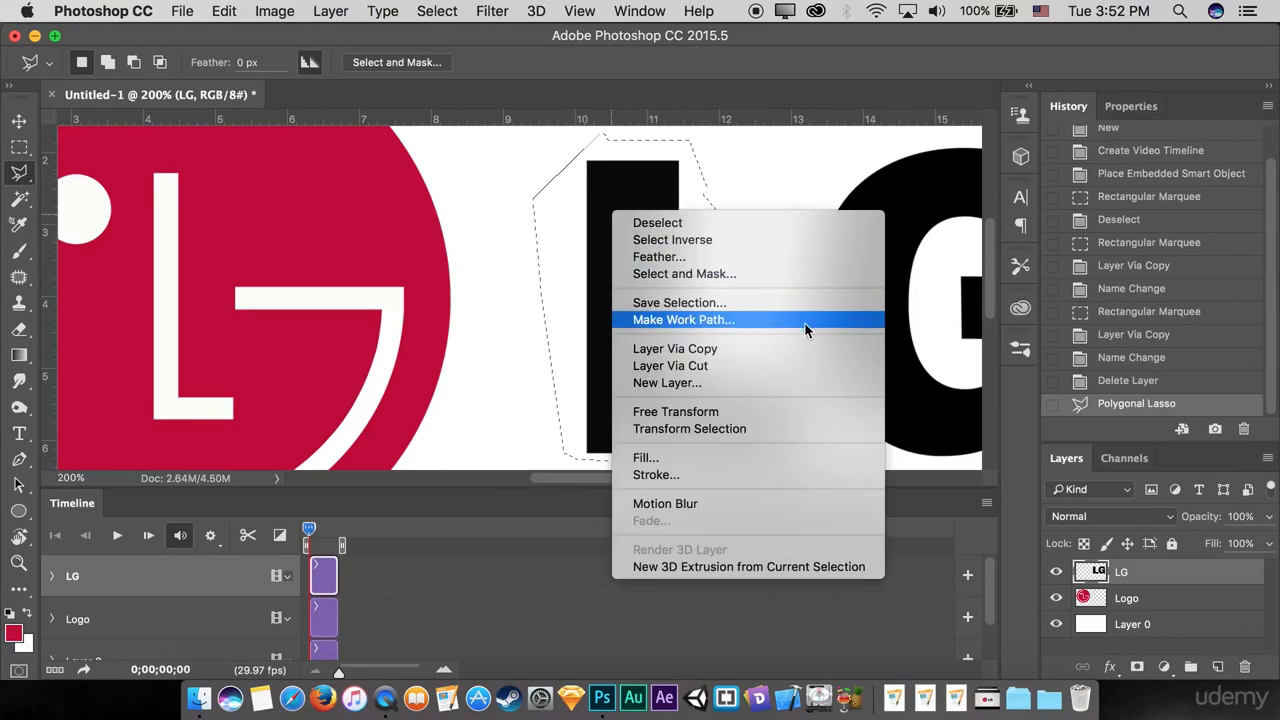
click(703, 367)
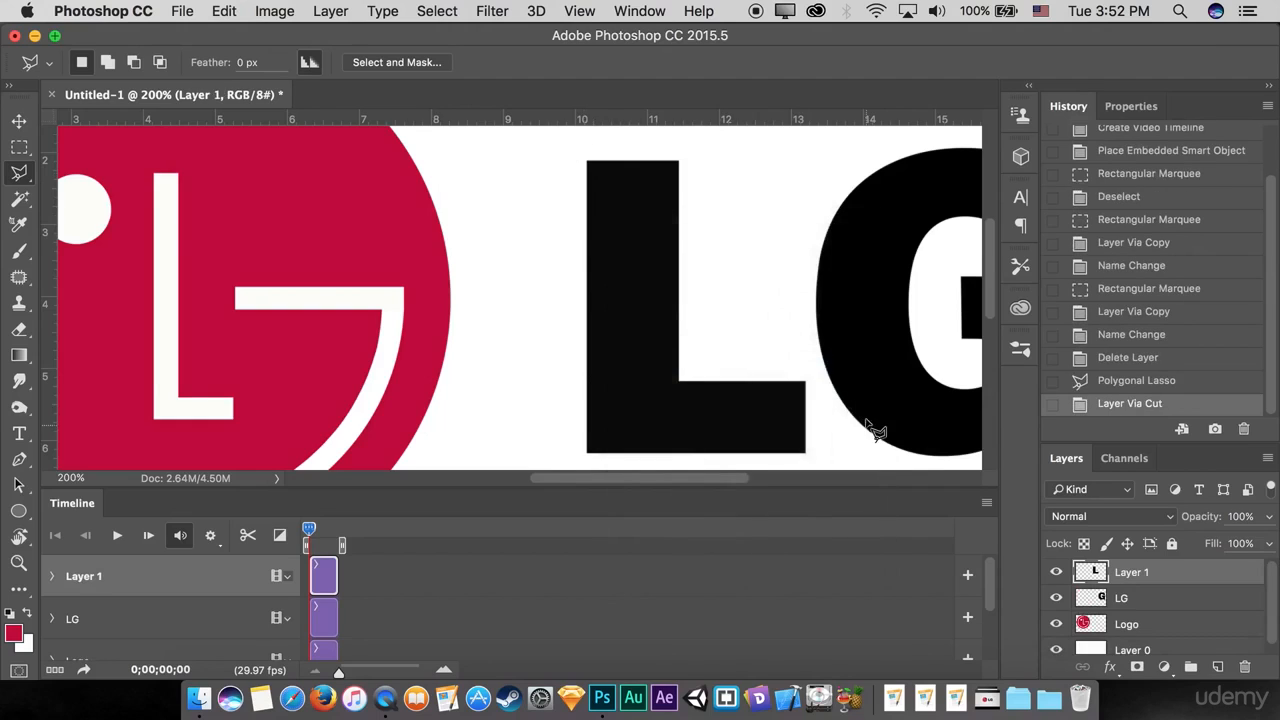
click(1058, 577)
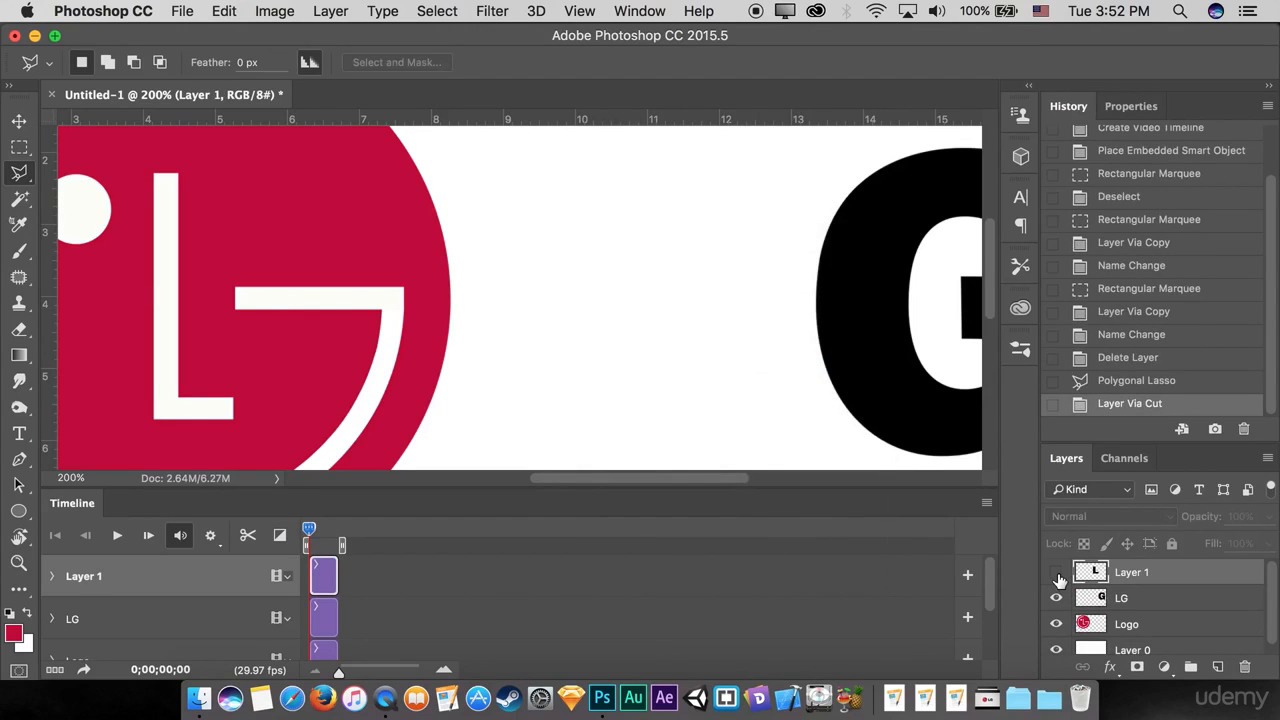
click(1058, 577)
click(1058, 577)
click(1058, 577)
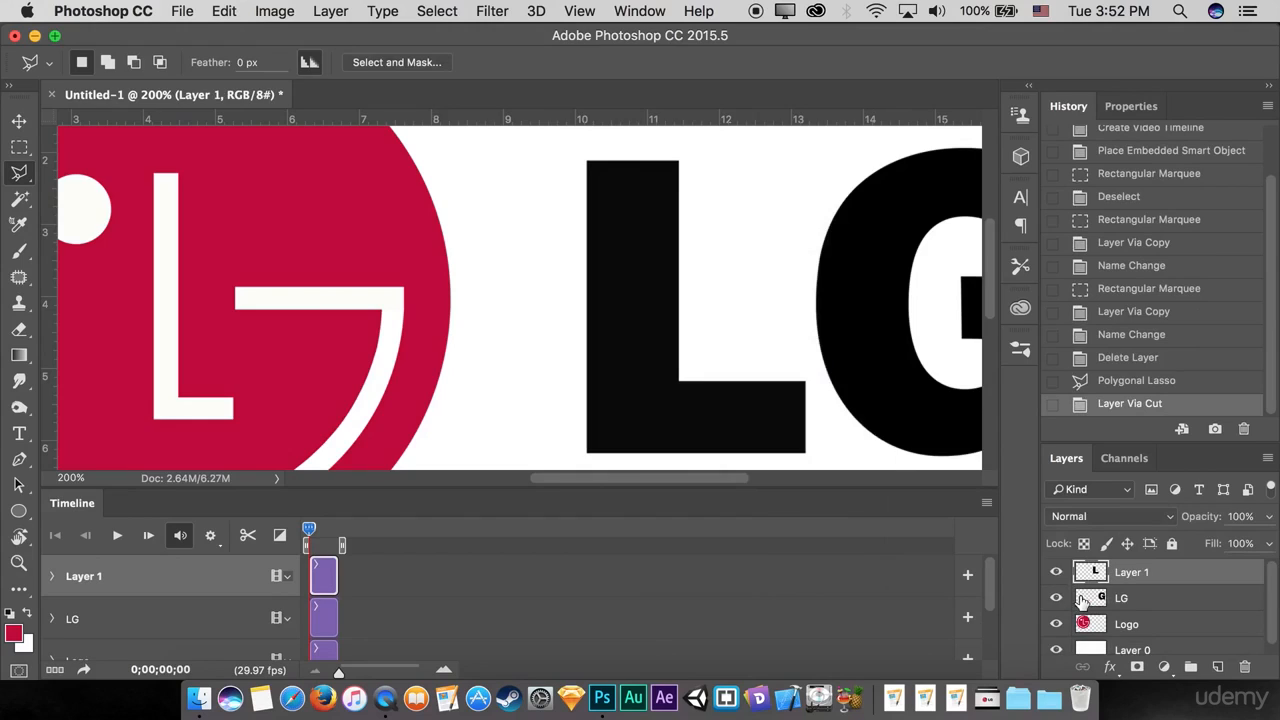
click(1058, 599)
click(1058, 599)
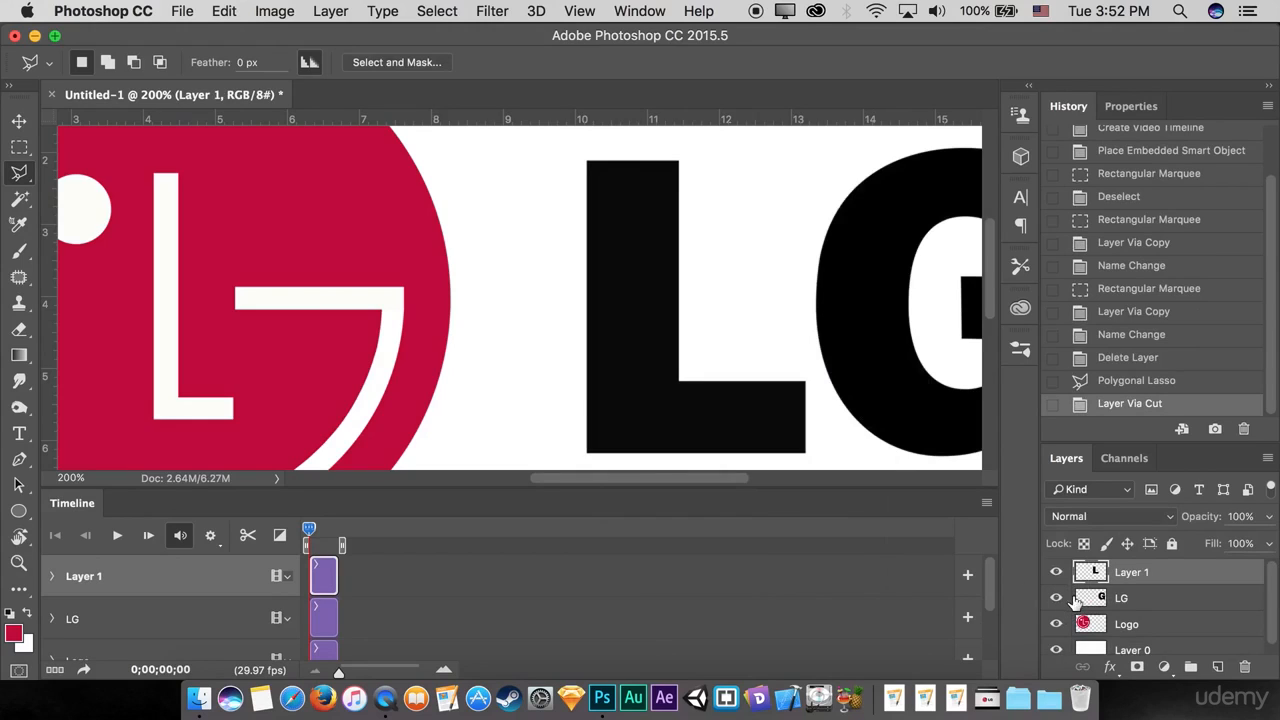
Step: Rename the cut-out letter layer as L and the LG layer as G, and check both by toggling their visibility
double_click(1130, 578)
text(L)
key(Return)
double_click(1122, 598)
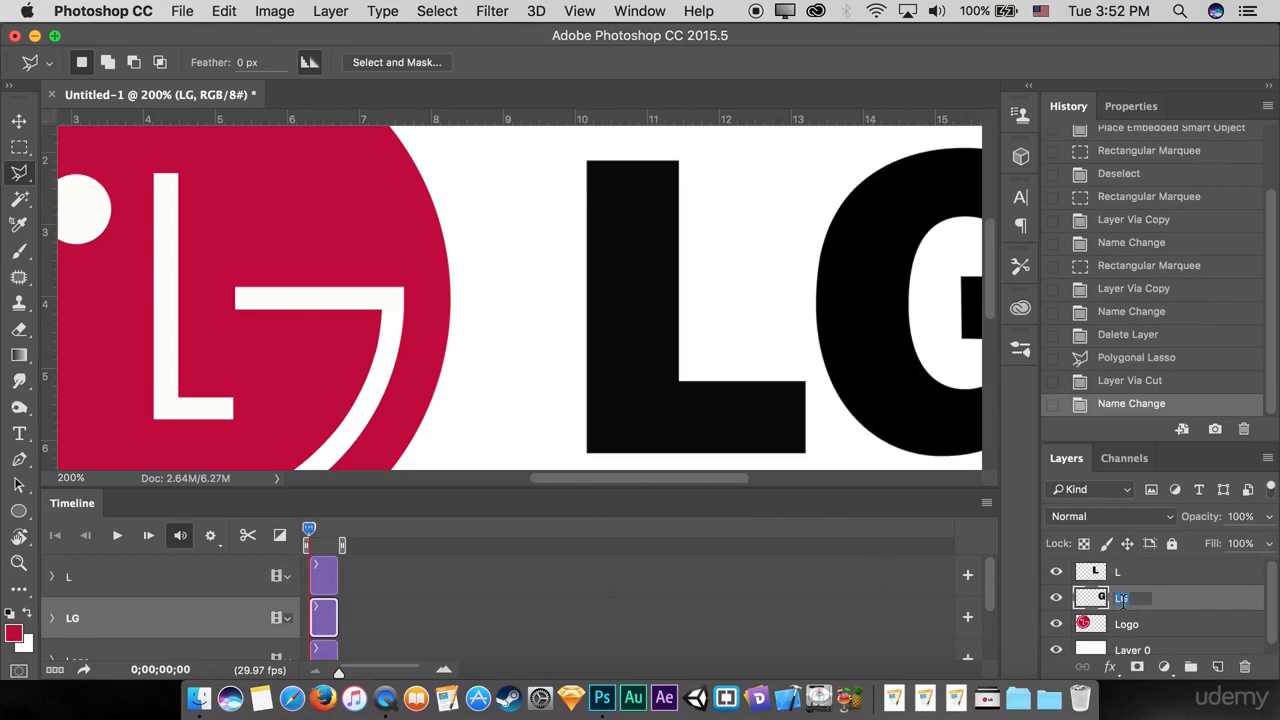
text(G)
key(Return)
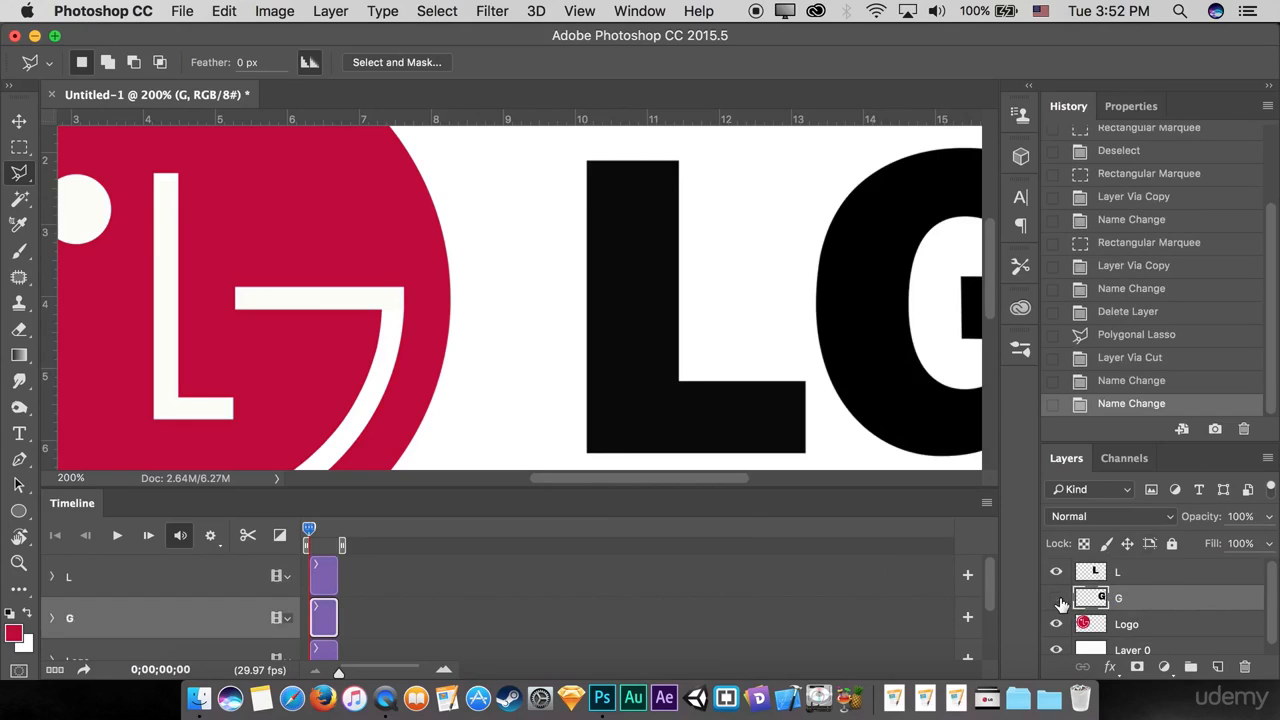
click(1056, 597)
click(1056, 597)
click(1056, 571)
click(1056, 571)
key(super+0)
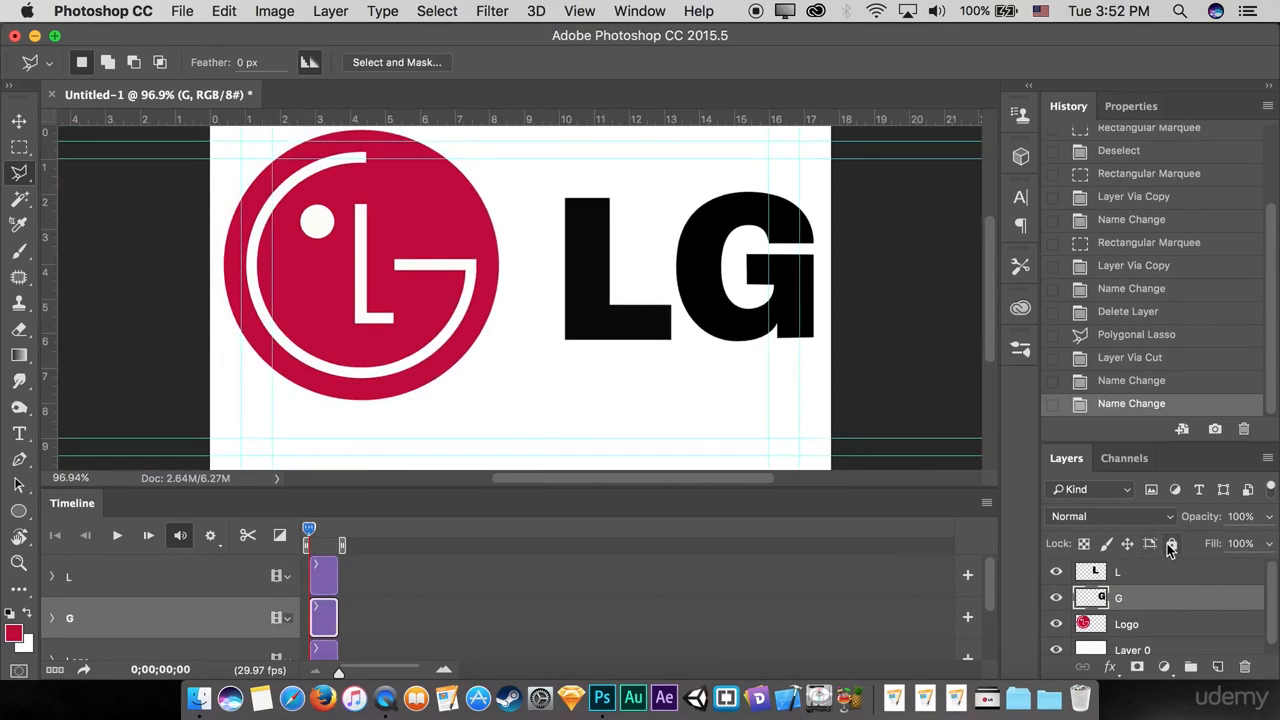
Step: Select the white dot on the Logo layer with the Magic Wand and copy it onto its own layer
click(1127, 630)
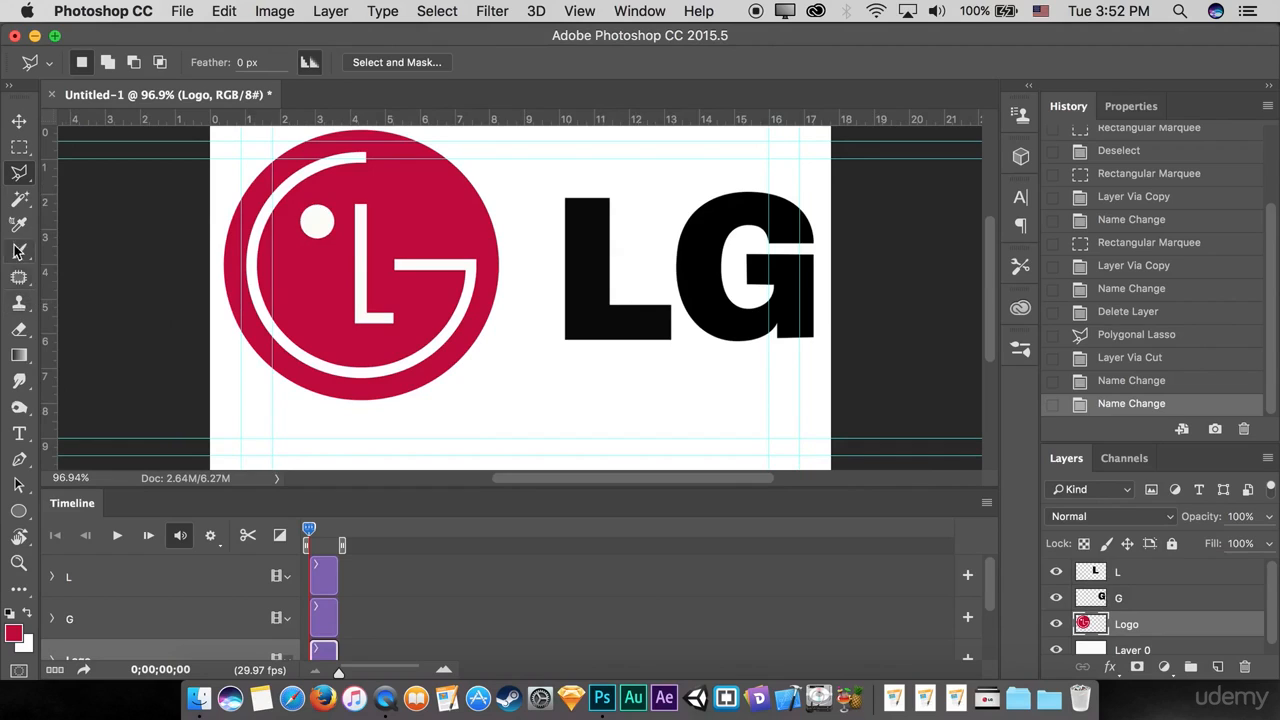
click(21, 152)
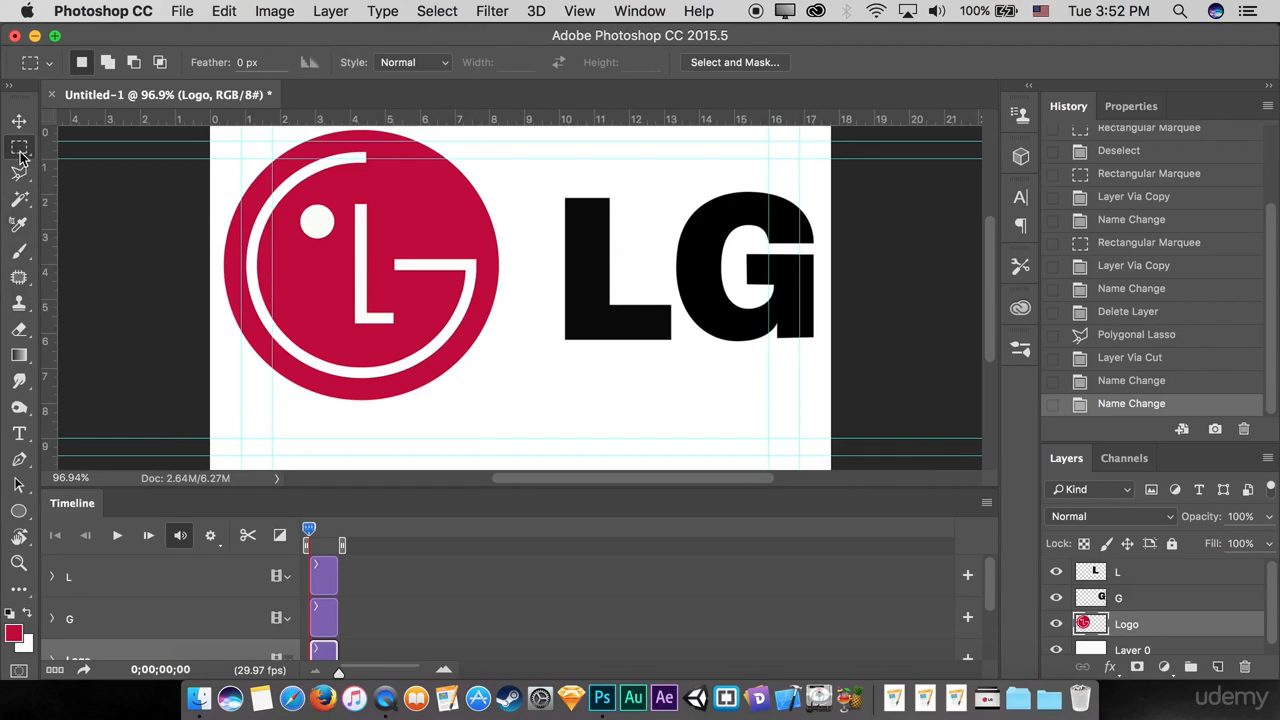
click(20, 202)
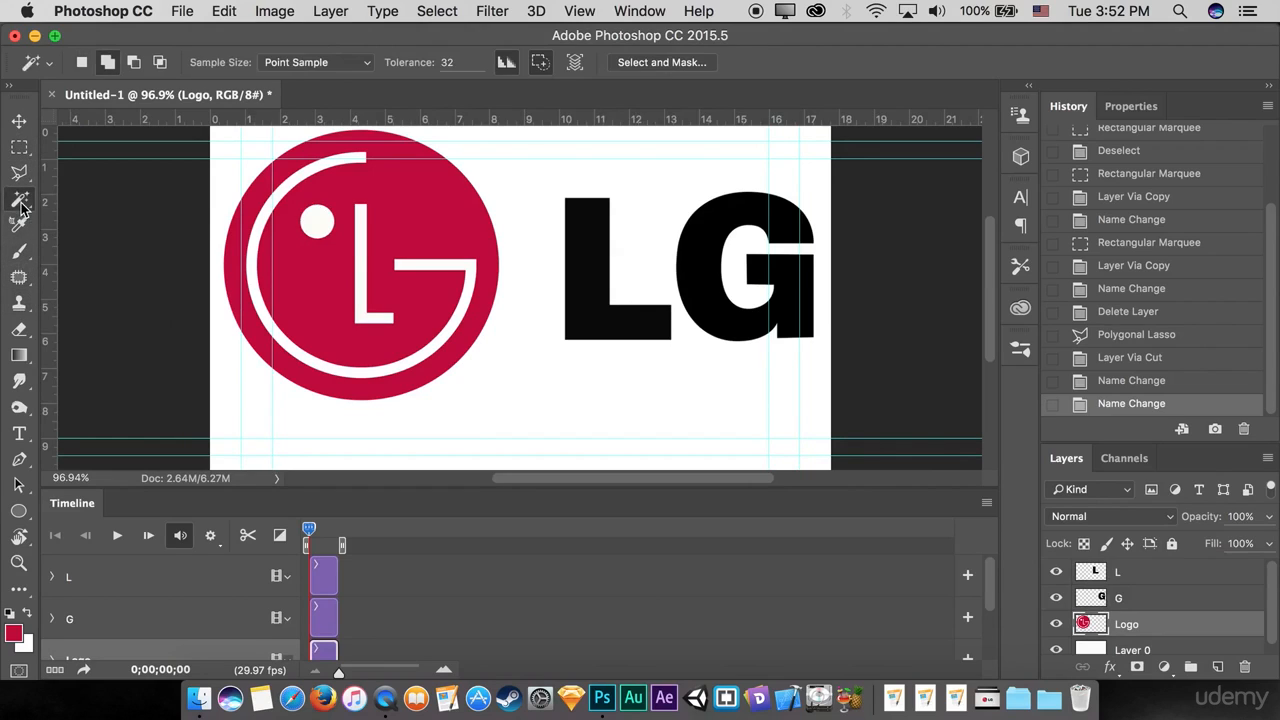
right_click(20, 203)
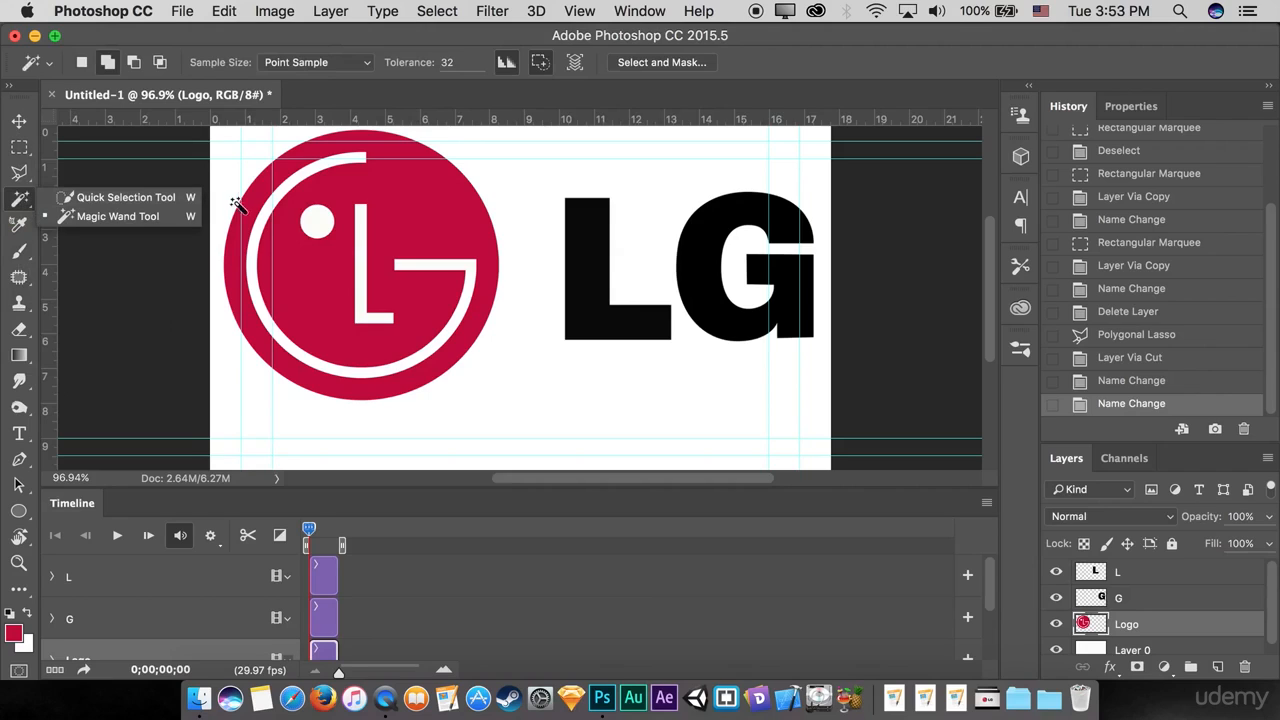
click(318, 222)
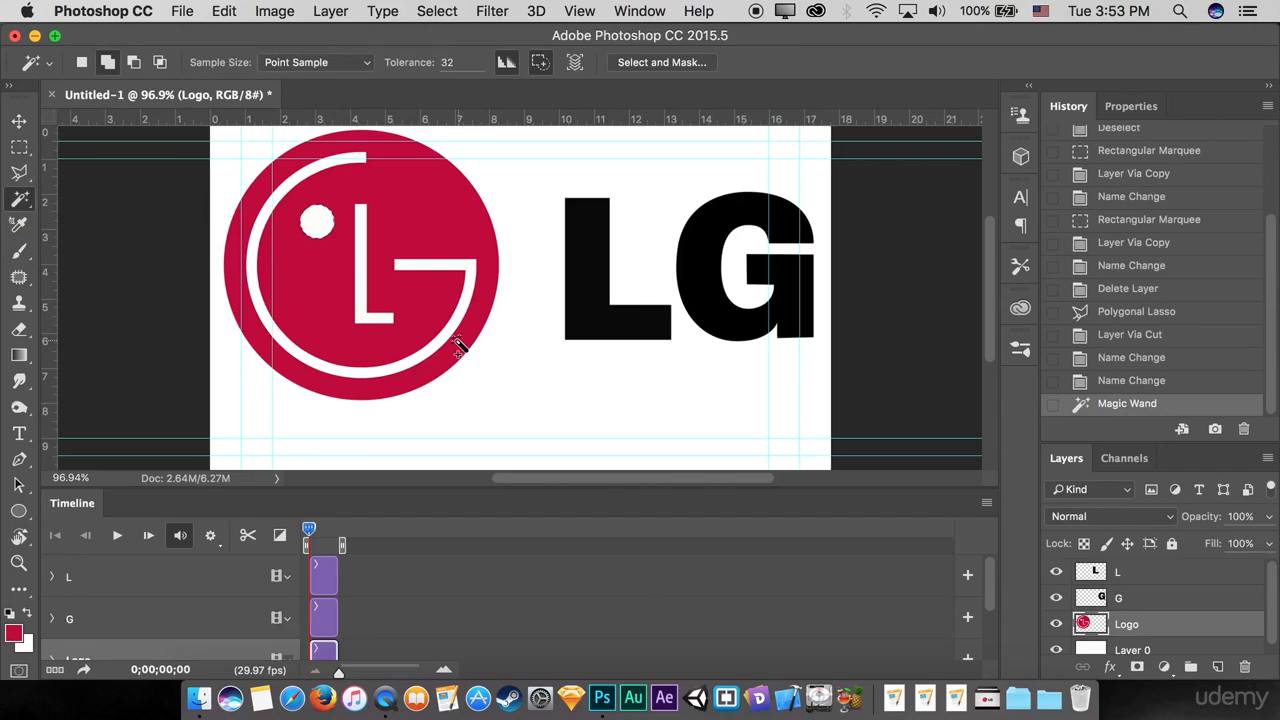
key(super+j)
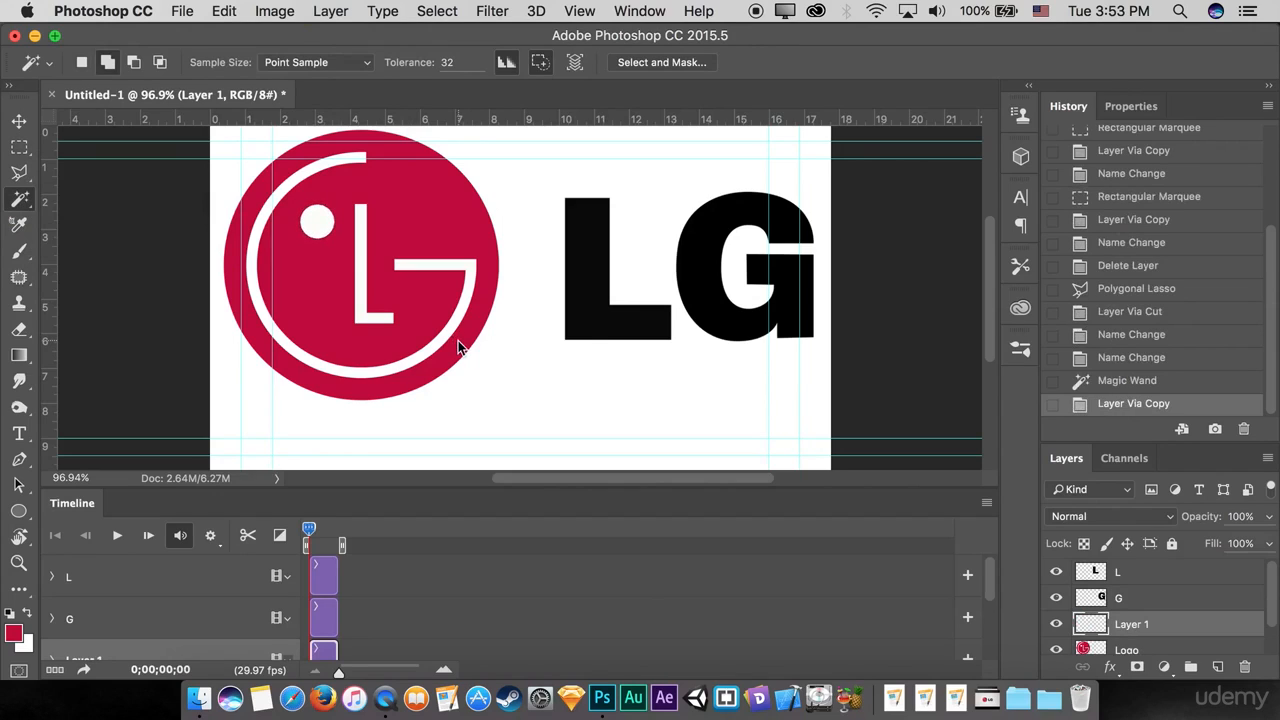
Step: Rename the copied dot layer as Eye and hide it
click(1130, 626)
double_click(1130, 626)
text(Eye)
key(Return)
click(1057, 625)
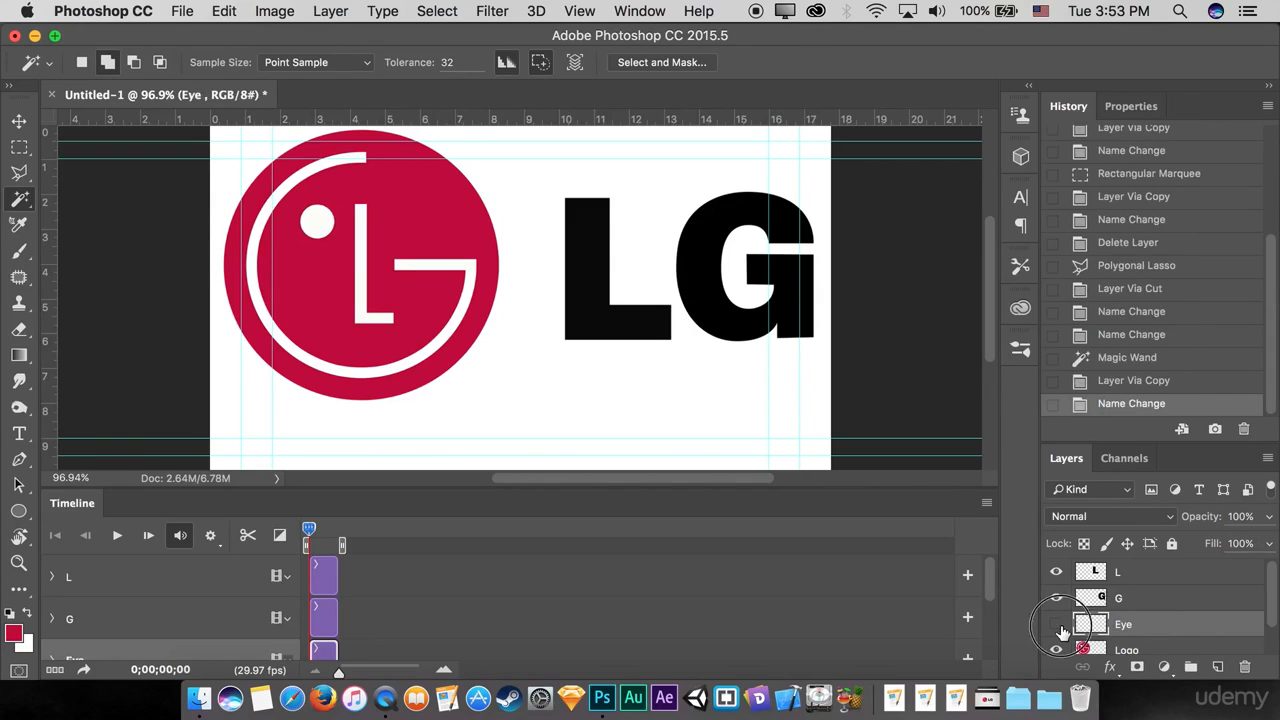
Step: Fill the white dot on the Logo layer with the red foreground color #c3023b using the Paint Bucket tool
scroll(1128, 625, down, 2)
click(1127, 614)
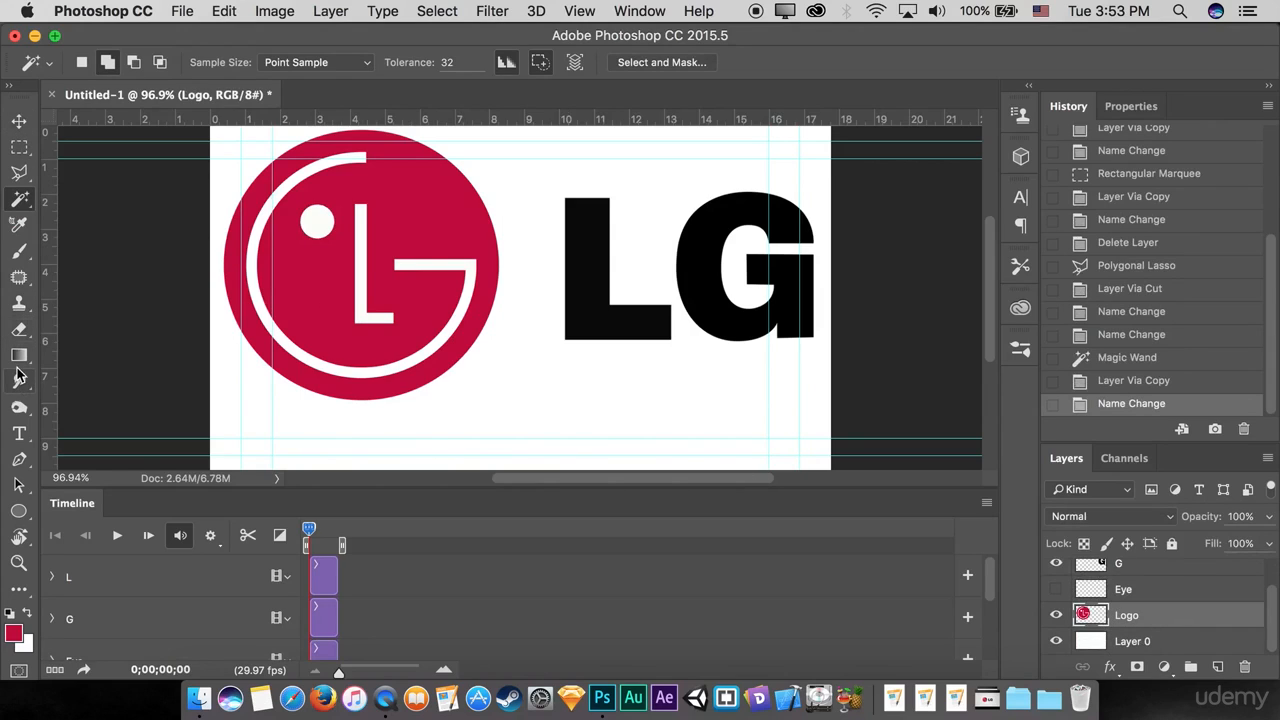
click(14, 634)
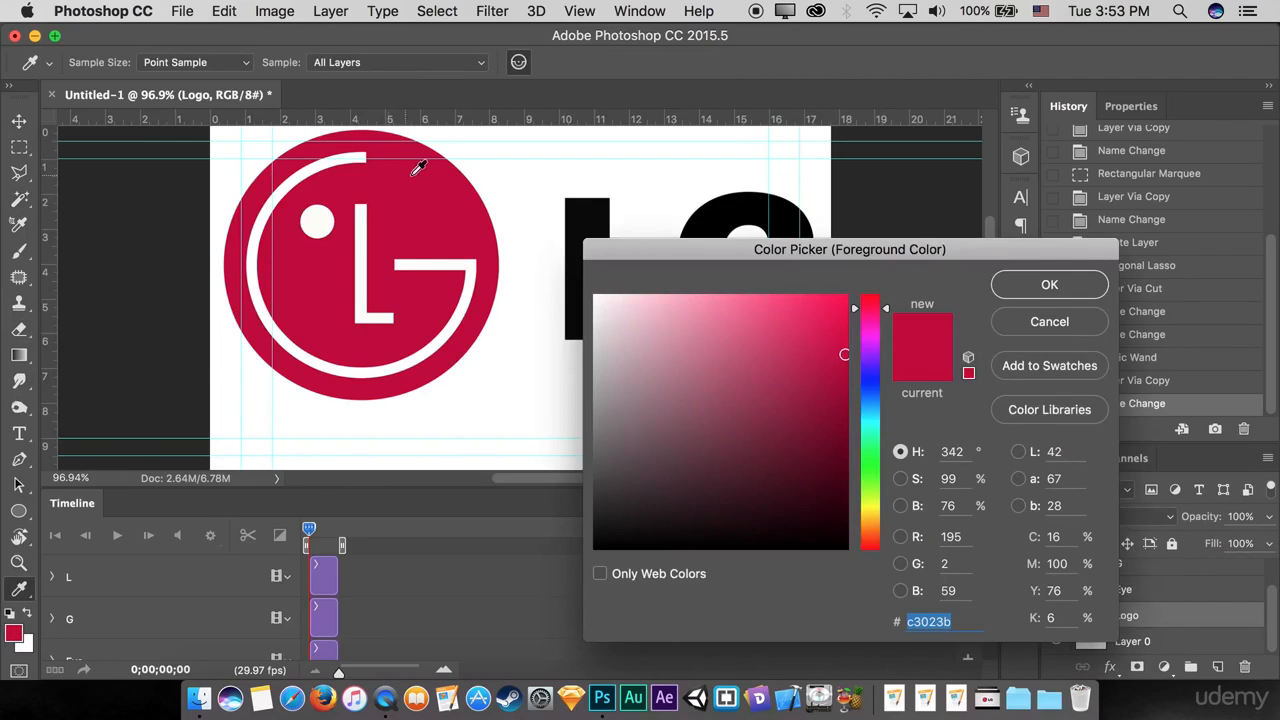
click(1050, 286)
click(18, 355)
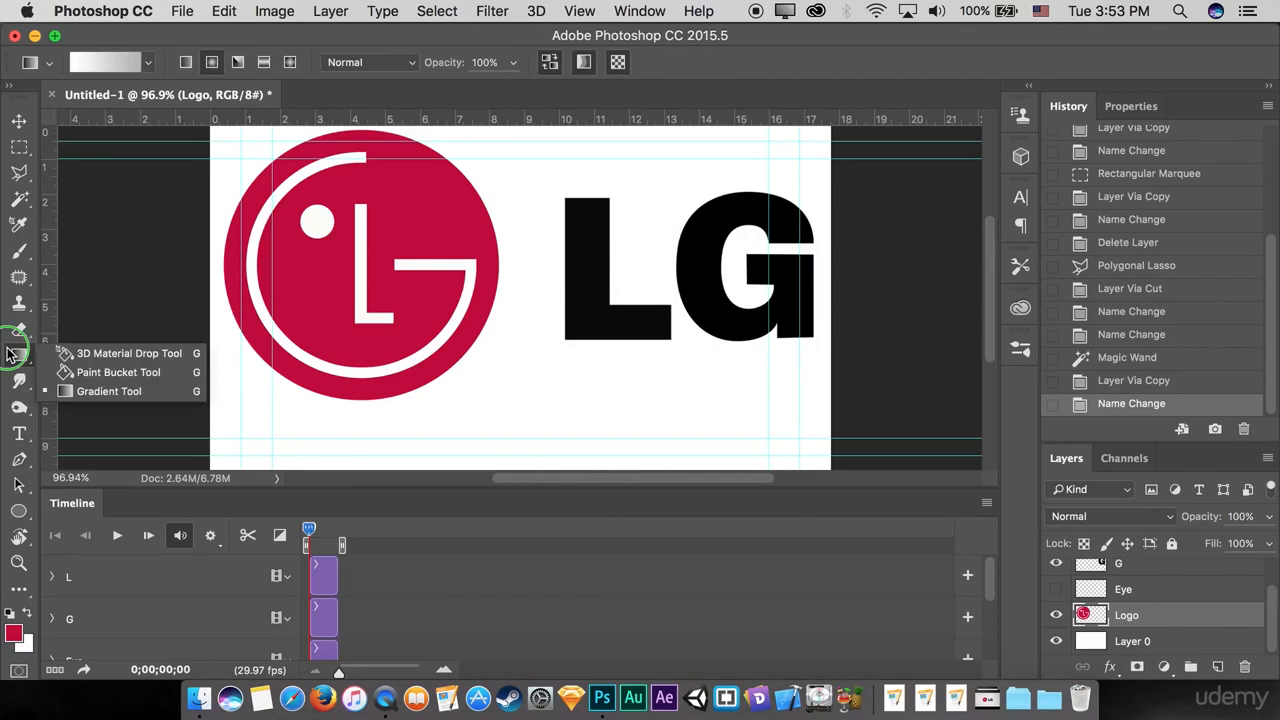
click(74, 372)
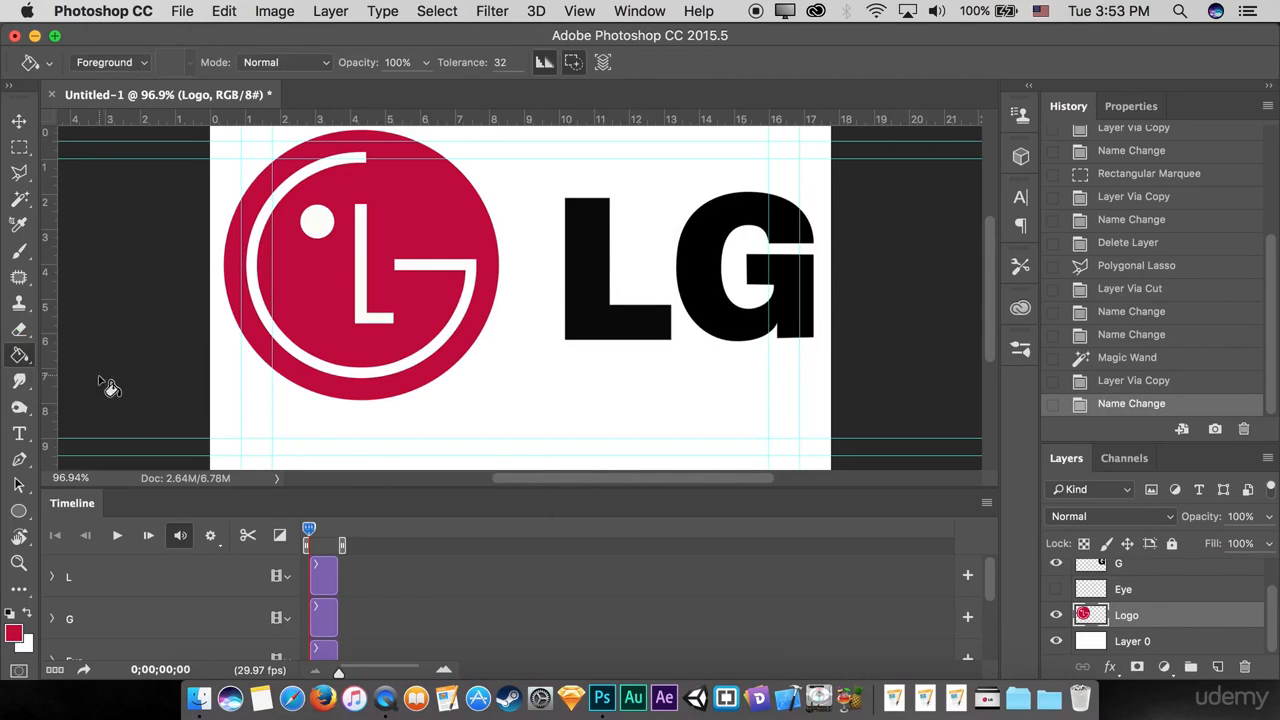
click(316, 226)
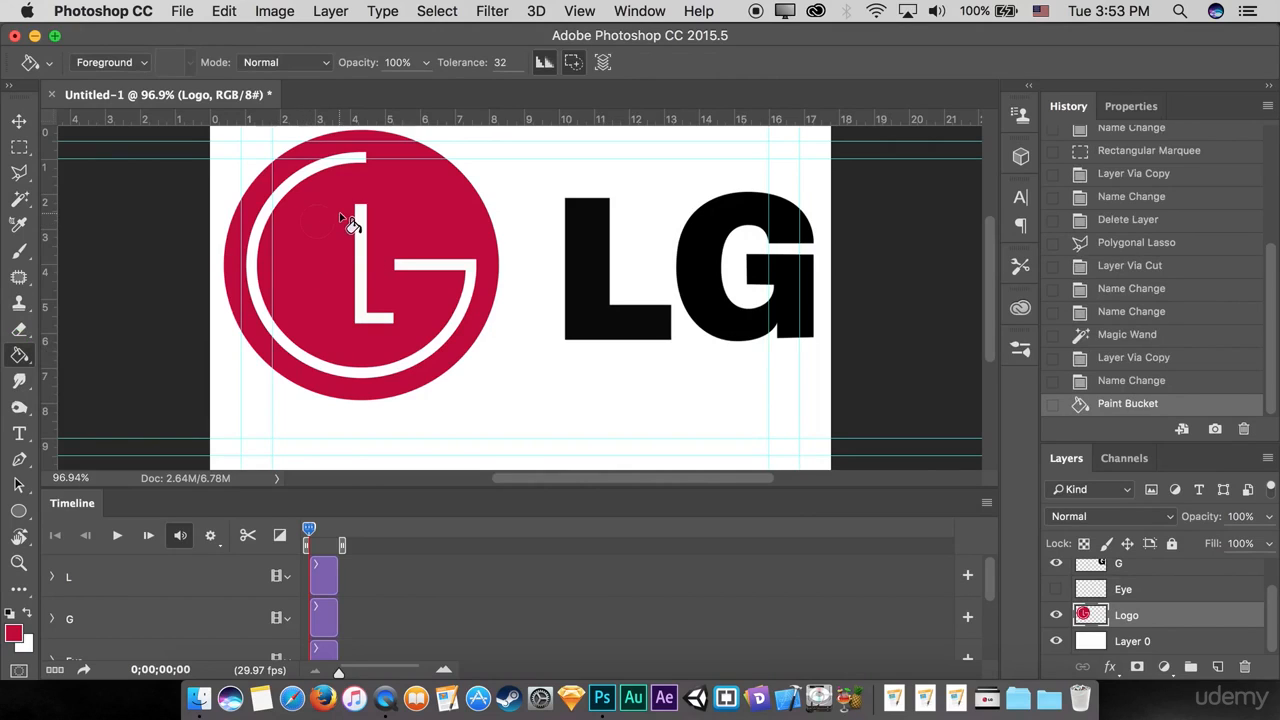
Step: Check the Logo and Eye layers by toggling their visibility, leaving Logo shown and Eye hidden
click(1056, 615)
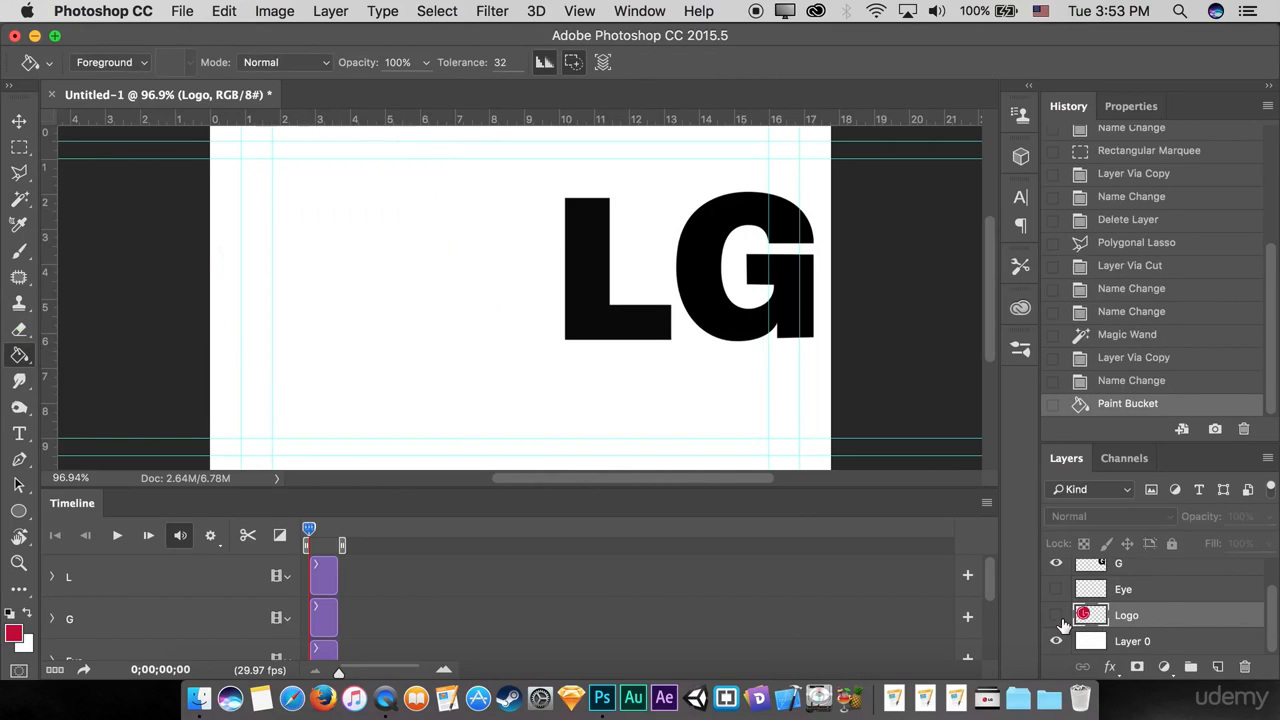
click(1056, 615)
click(1057, 592)
click(1057, 592)
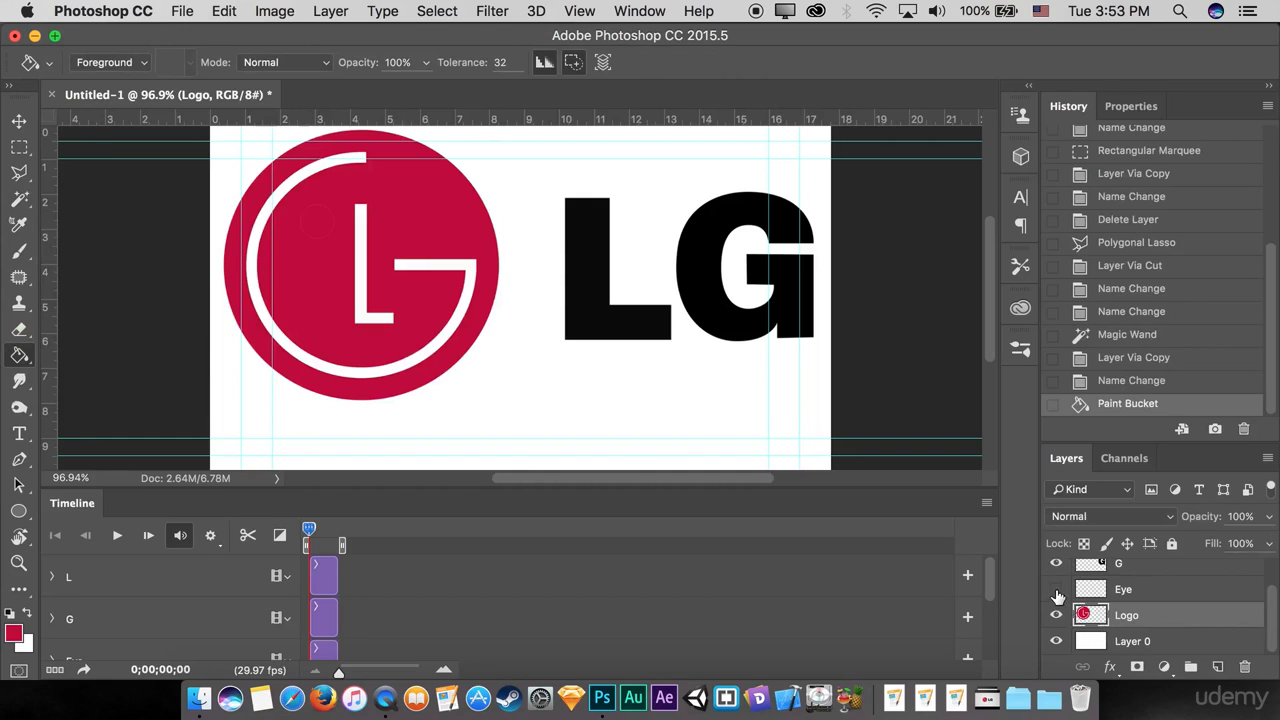
click(1057, 592)
click(1057, 592)
click(1057, 592)
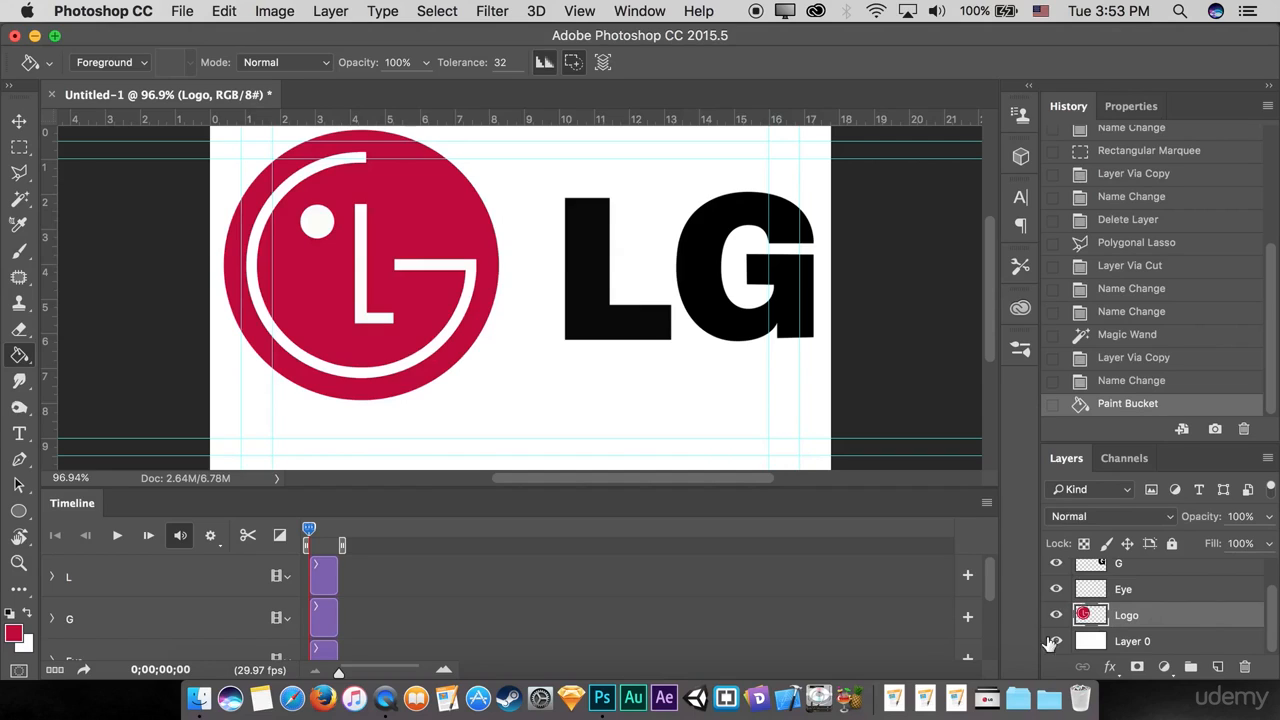
click(1056, 589)
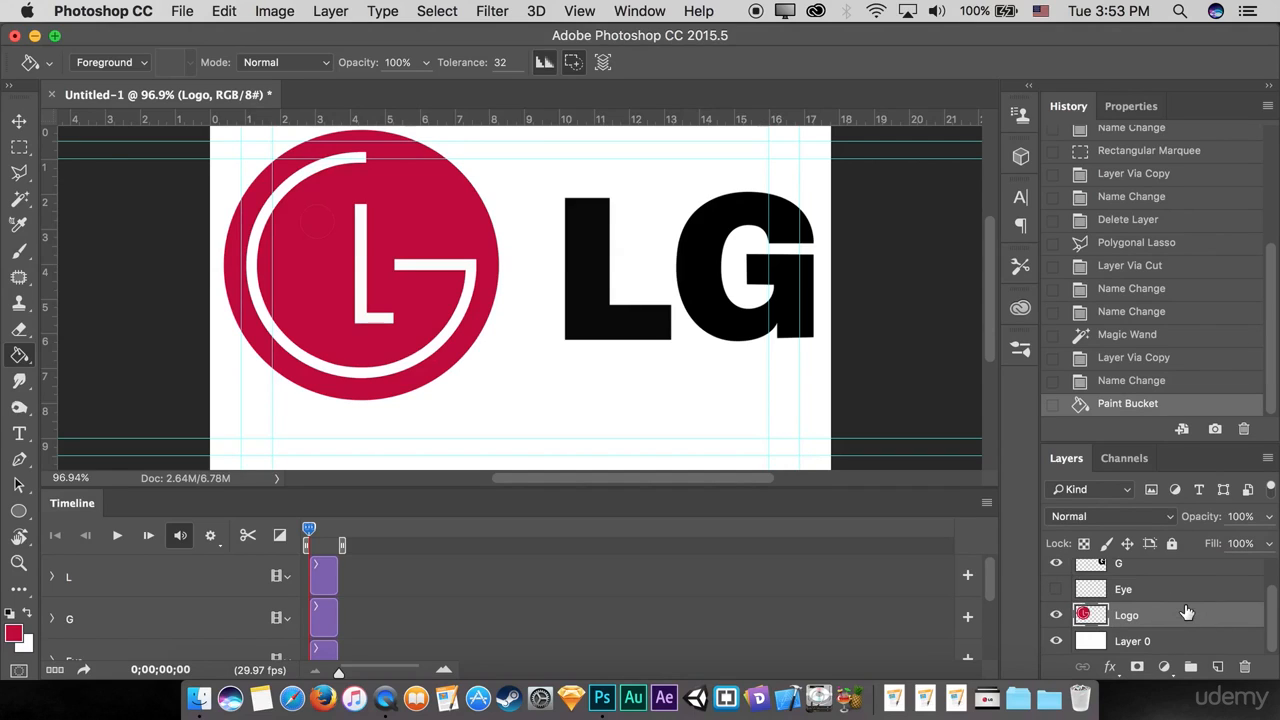
Step: Duplicate the Logo layer and name the copy Motion shaape
key(super+j)
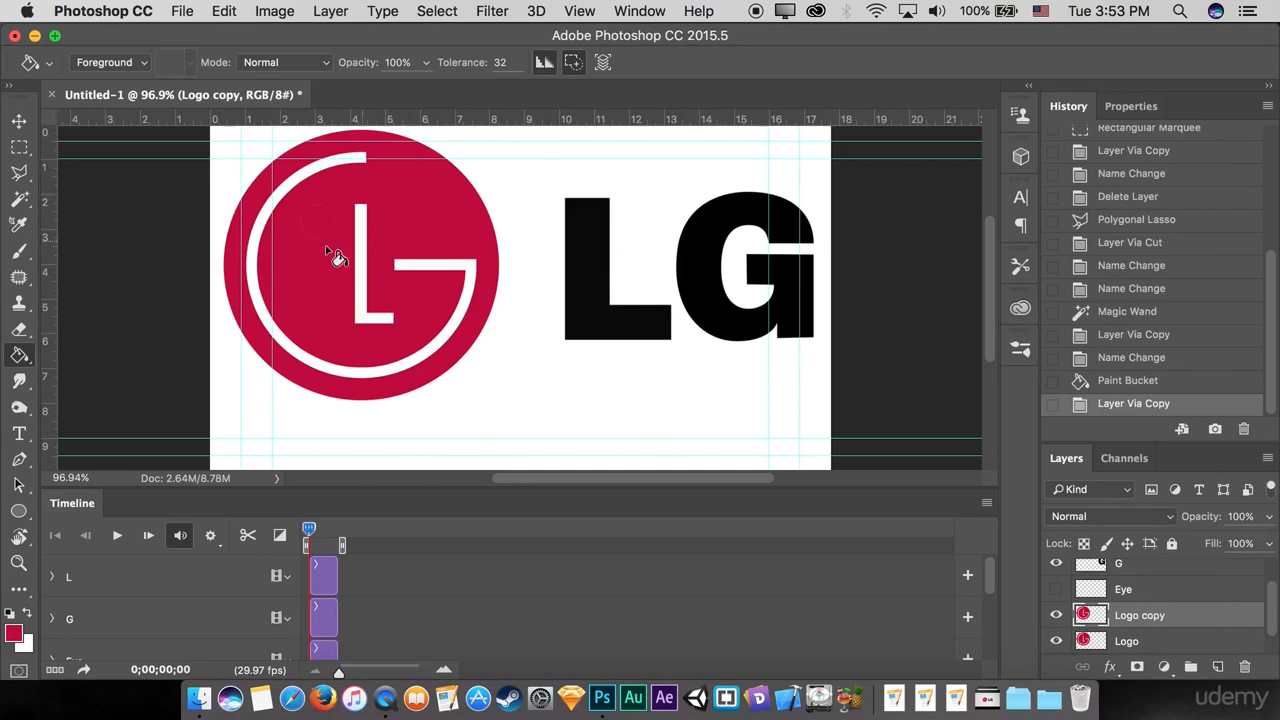
double_click(1127, 618)
text(Motion shaape)
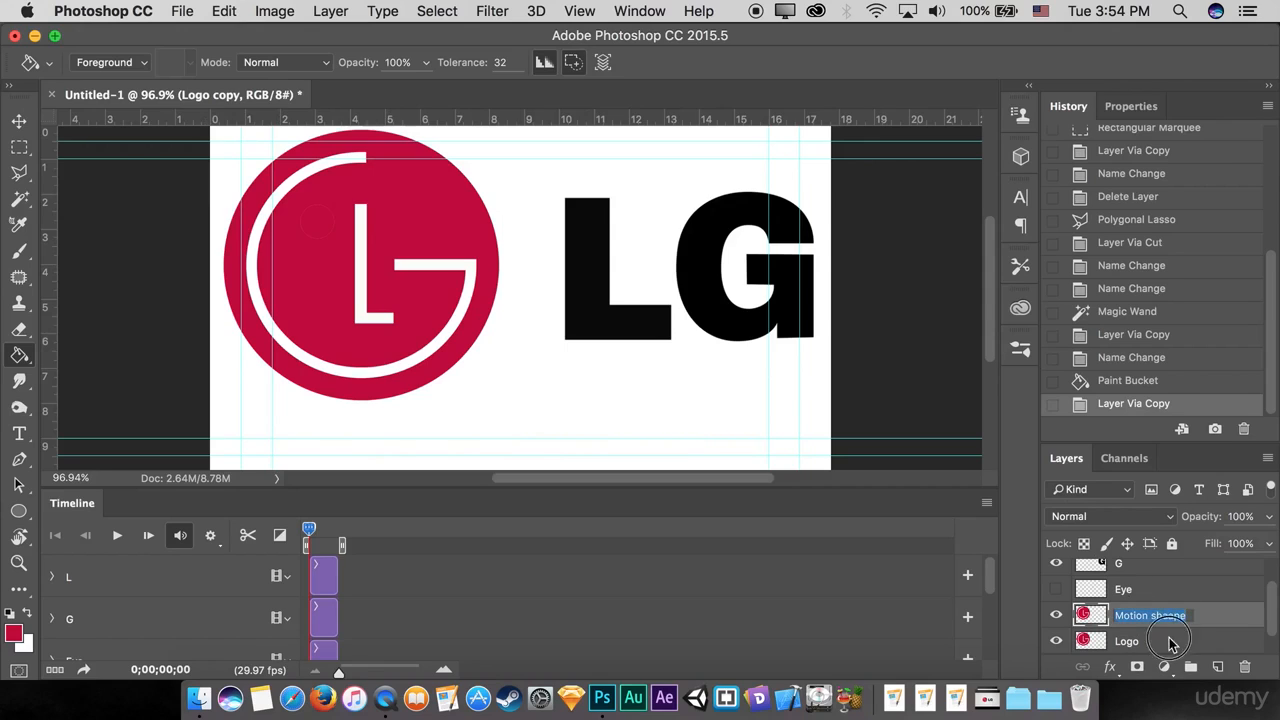
key(Return)
click(1150, 645)
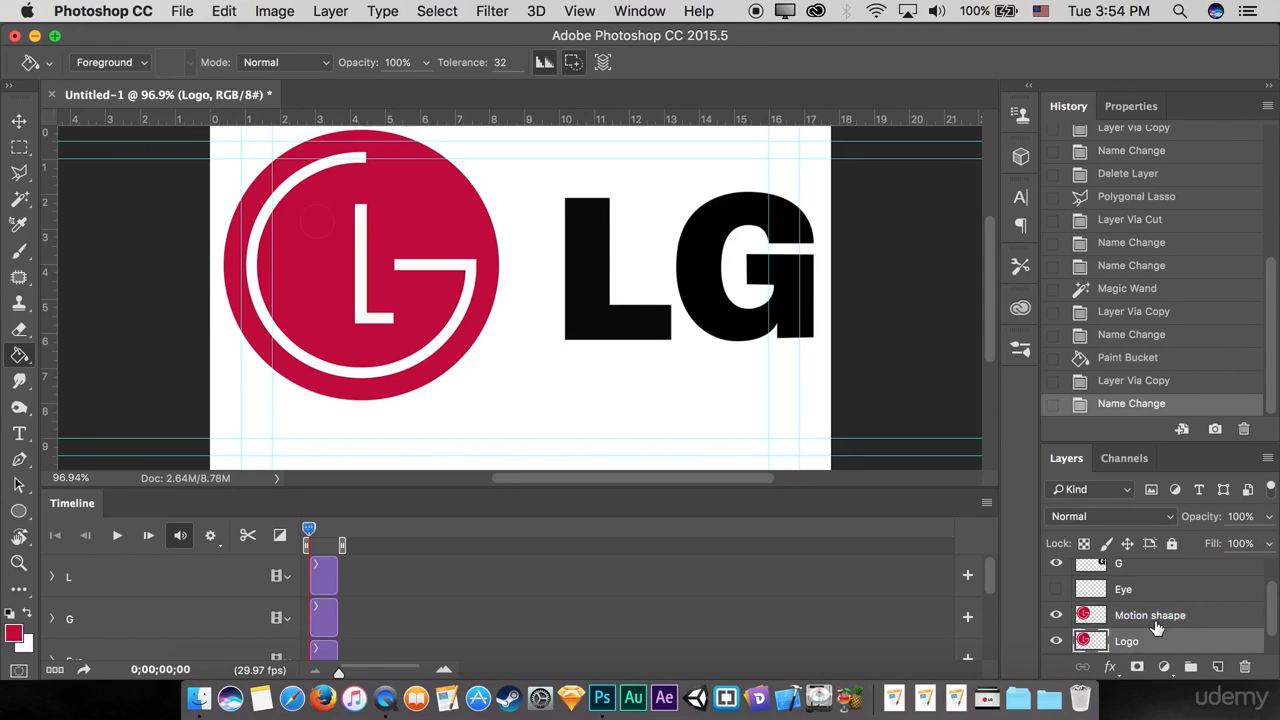
Step: Fill all the white shapes inside the circle on the Motion shaape layer with the red foreground color
click(1155, 622)
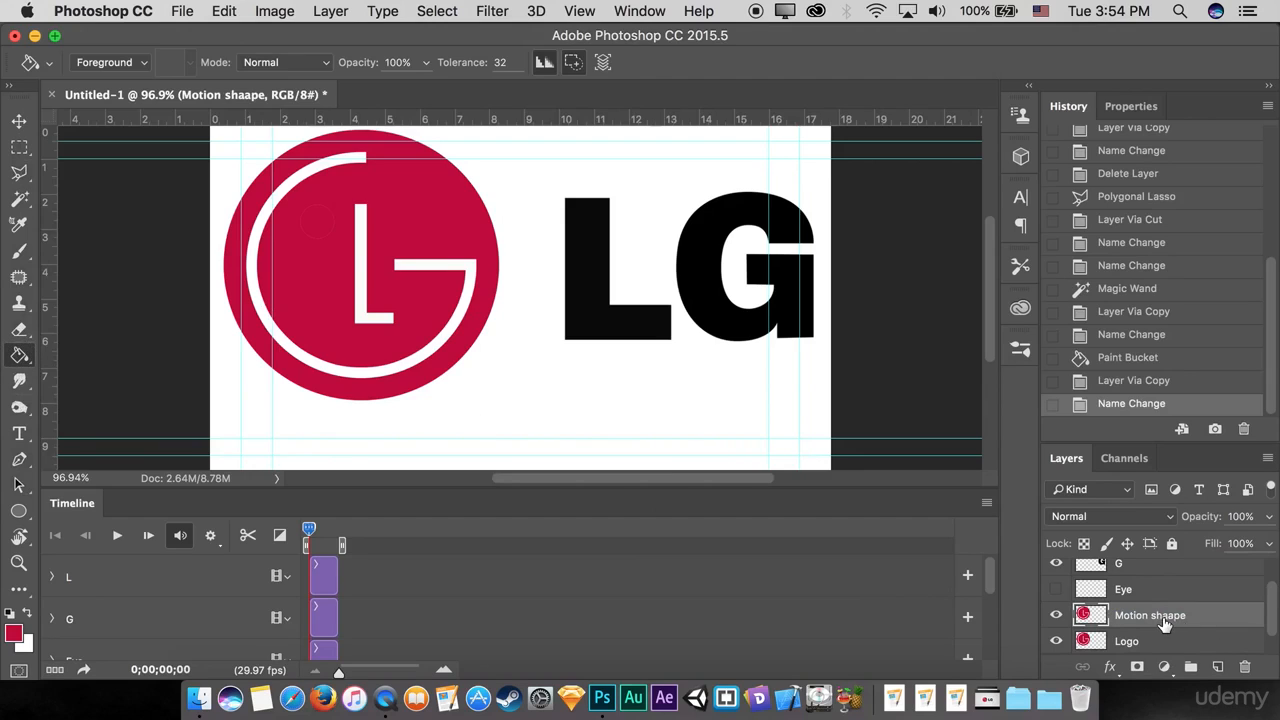
click(441, 269)
click(356, 270)
click(360, 278)
click(322, 240)
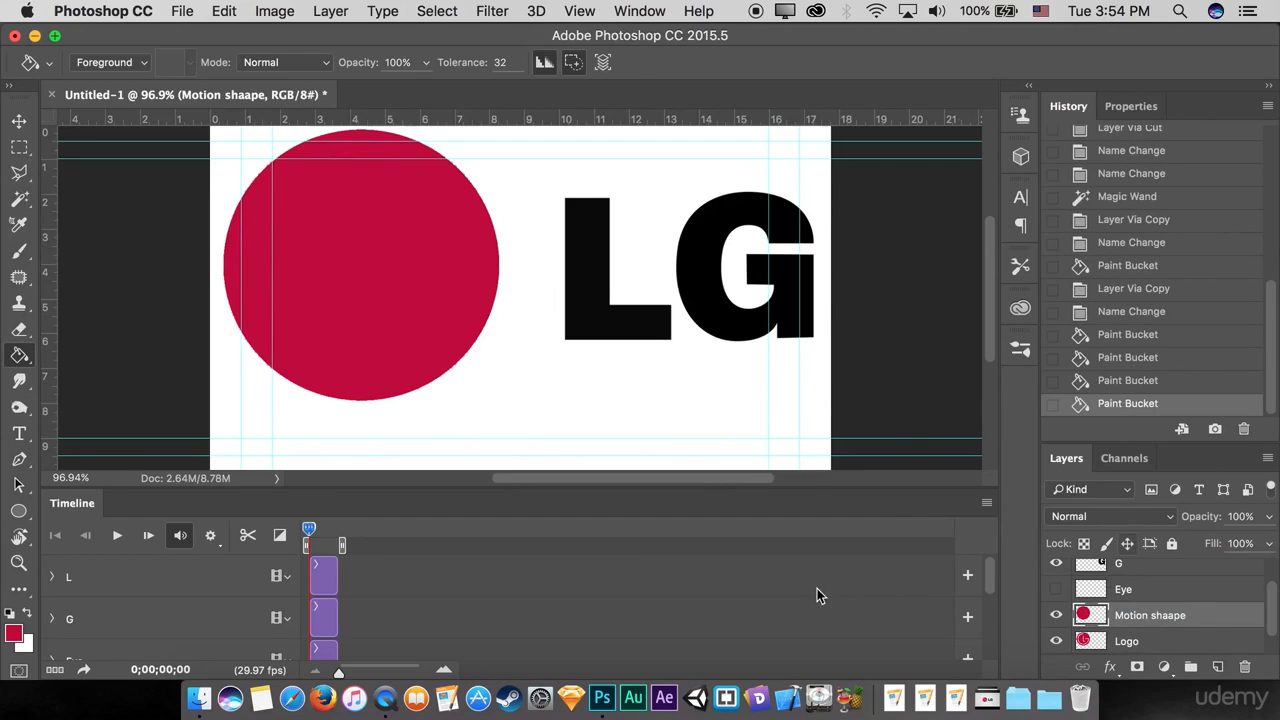
Step: Check the Motion shaape layer by toggling its visibility, and show the Eye layer
click(1056, 615)
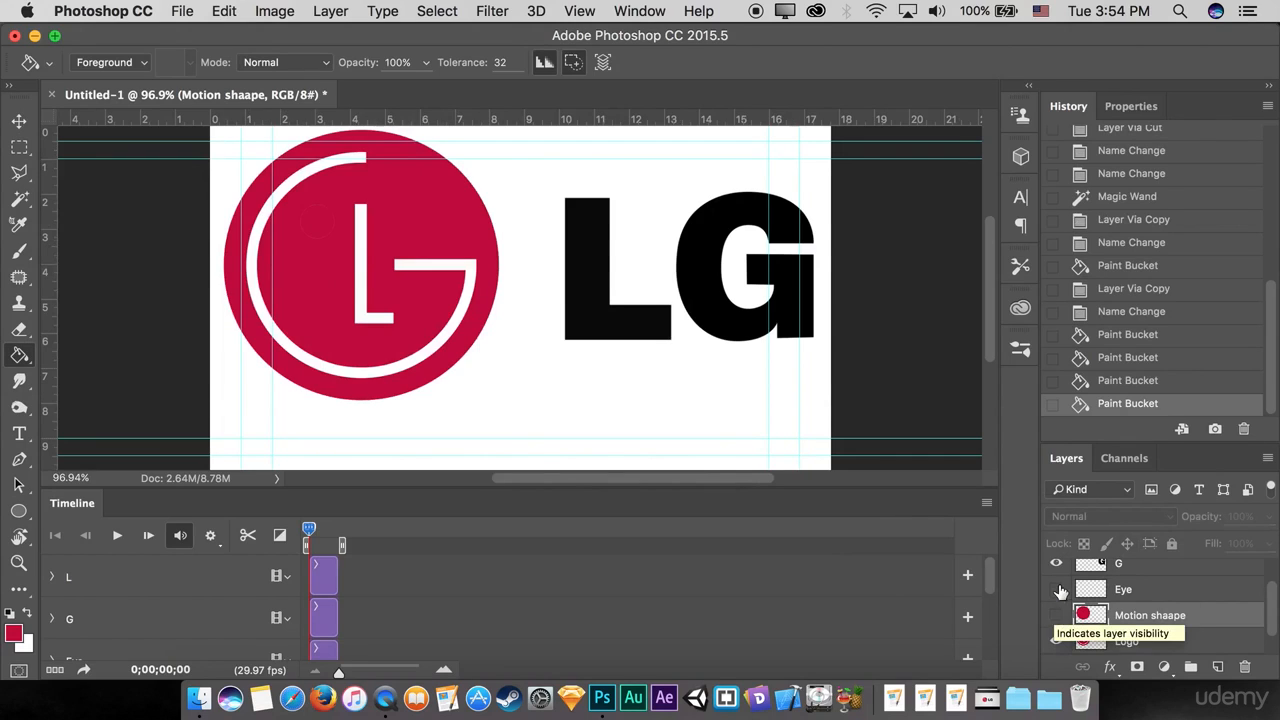
click(1055, 614)
scroll(1138, 604, up, 1)
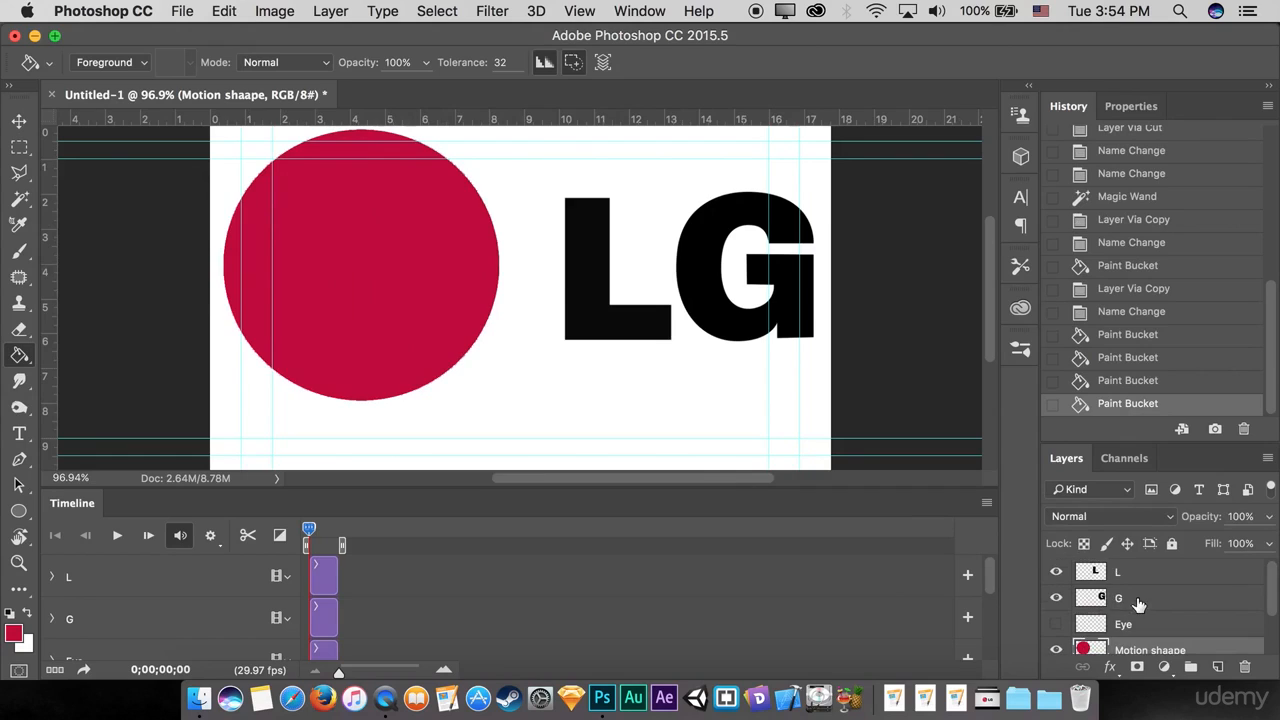
click(1056, 624)
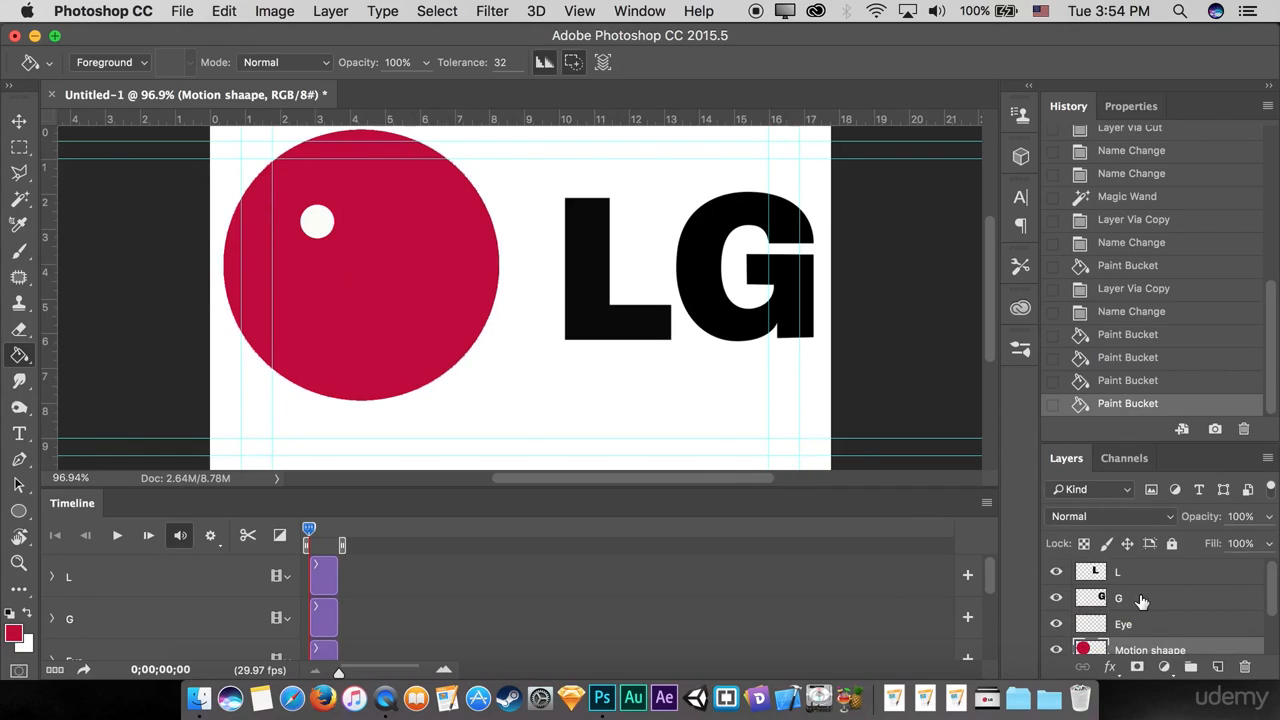
Step: Convert the L, G and Eye layers each to a smart object
scroll(1140, 605, down, 1)
scroll(1143, 608, down, 1)
scroll(1147, 610, up, 1)
scroll(1149, 611, down, 1)
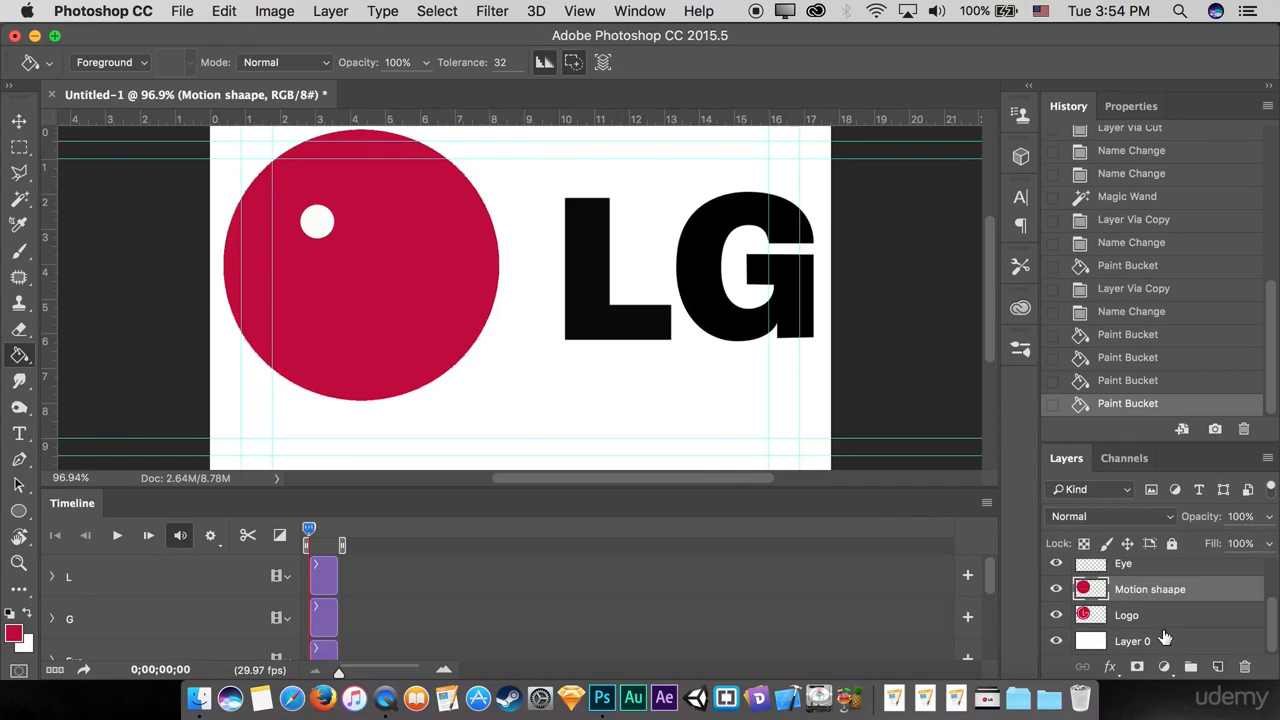
scroll(1155, 626, up, 2)
click(1138, 580)
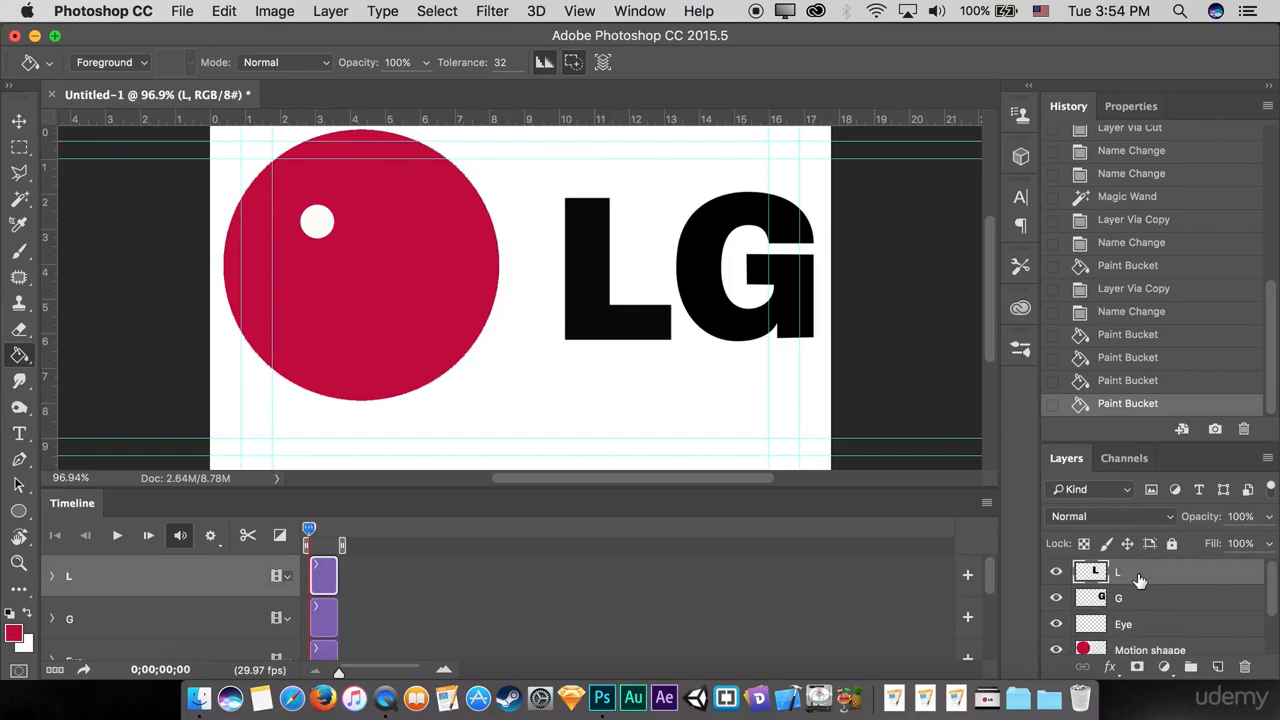
right_click(1188, 577)
click(1122, 610)
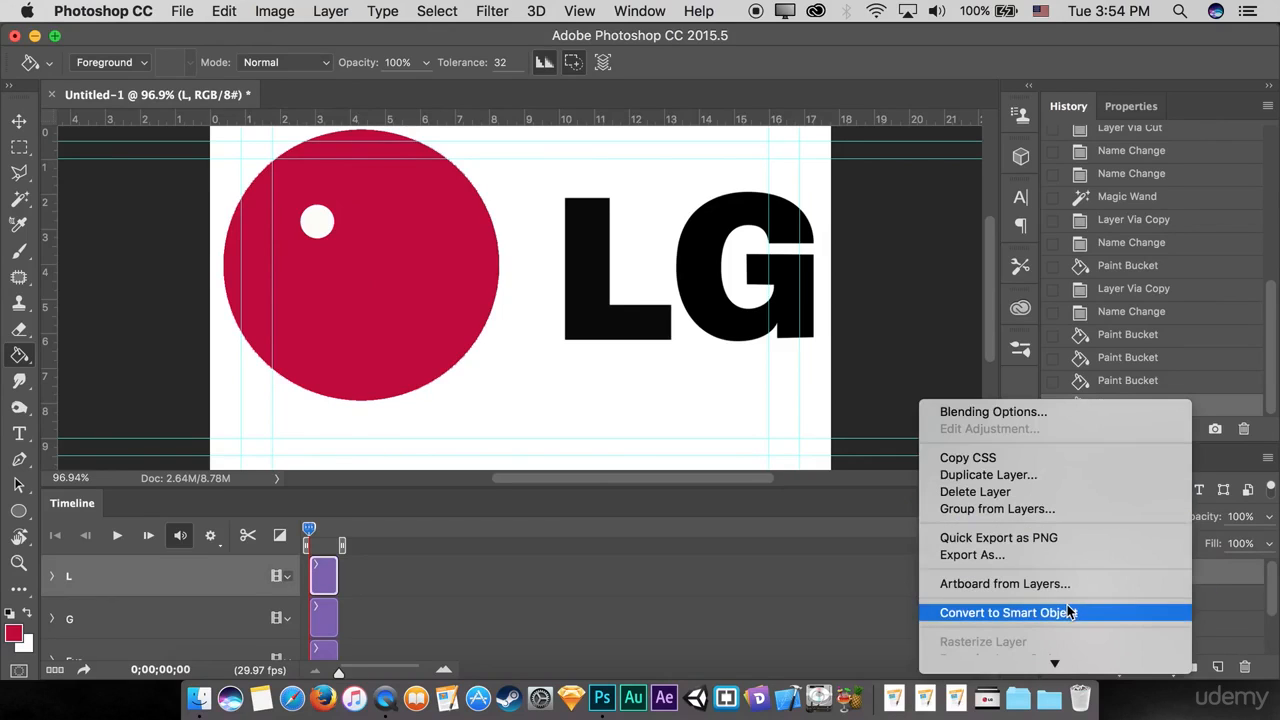
right_click(1132, 603)
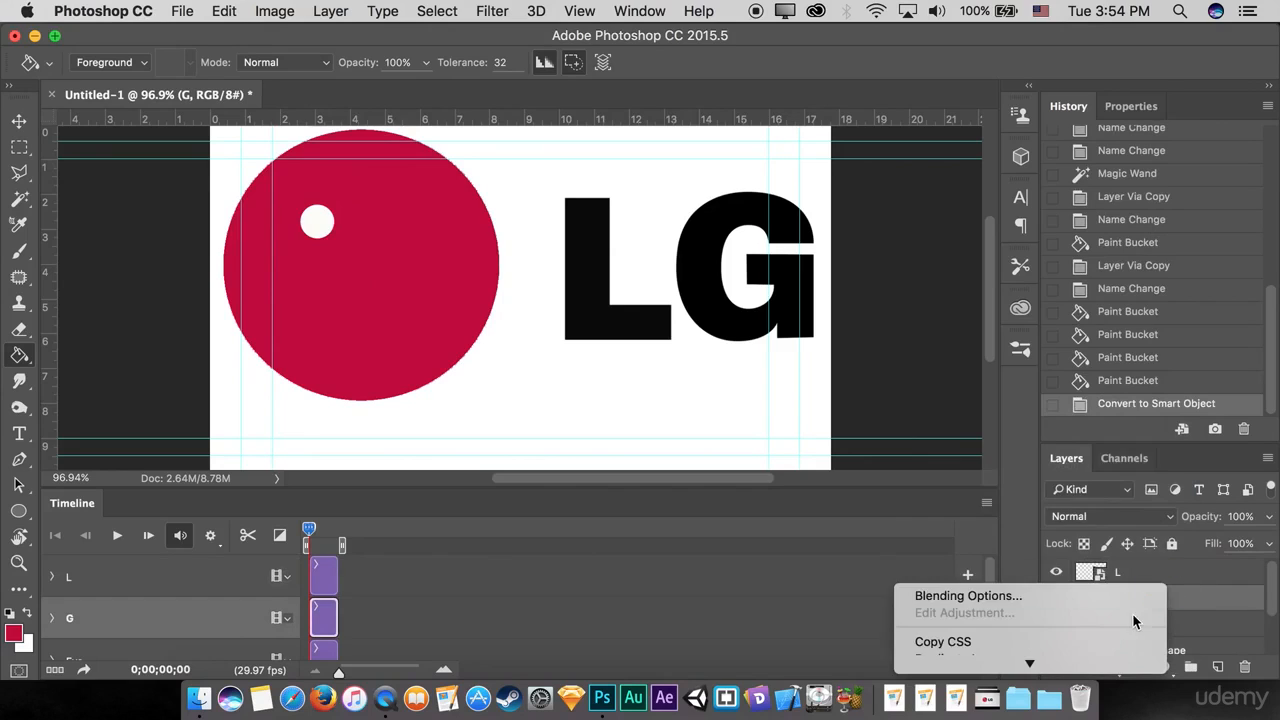
click(972, 456)
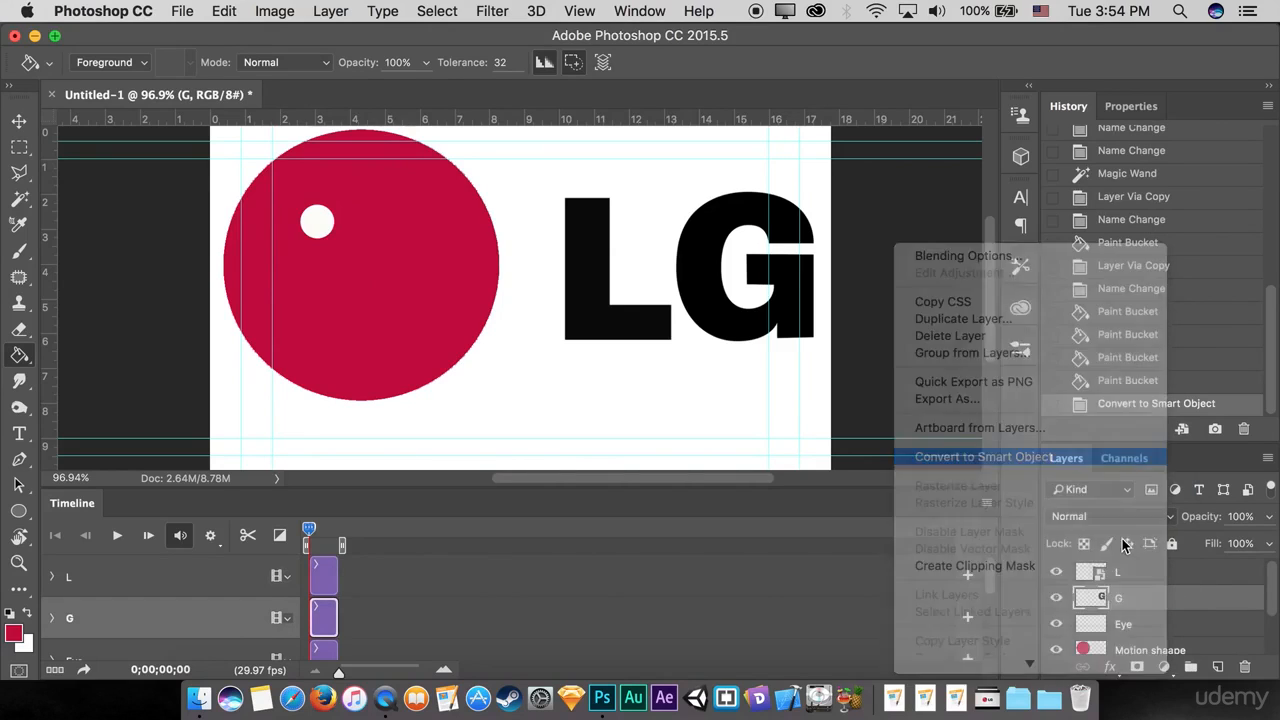
right_click(1164, 598)
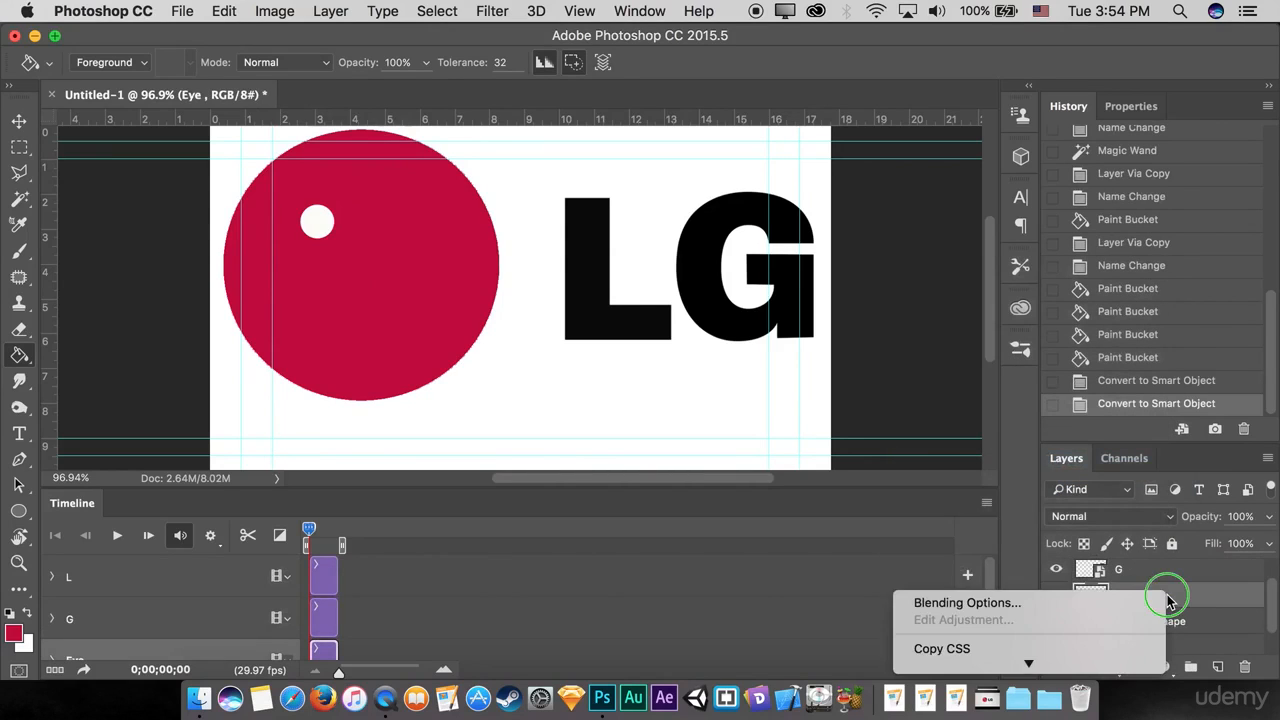
click(959, 569)
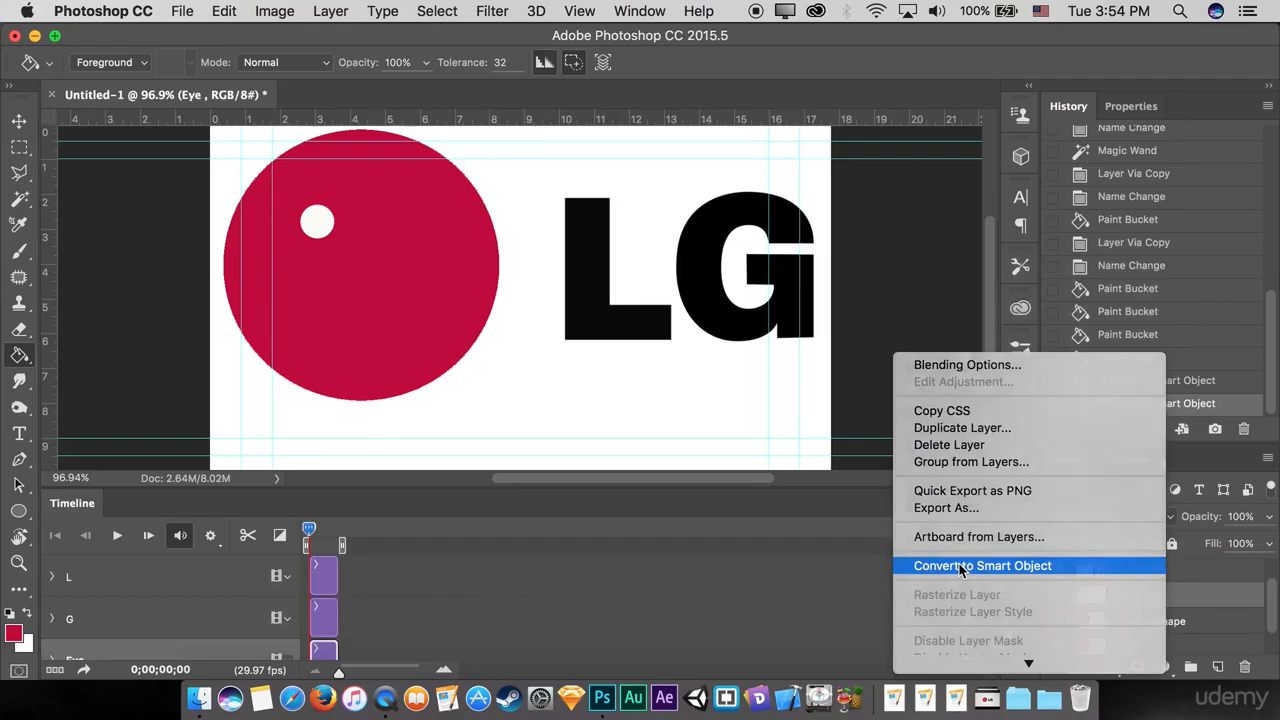
Step: Convert the Motion shaape and Logo layers each to a smart object
scroll(1132, 618, down, 1)
click(1178, 595)
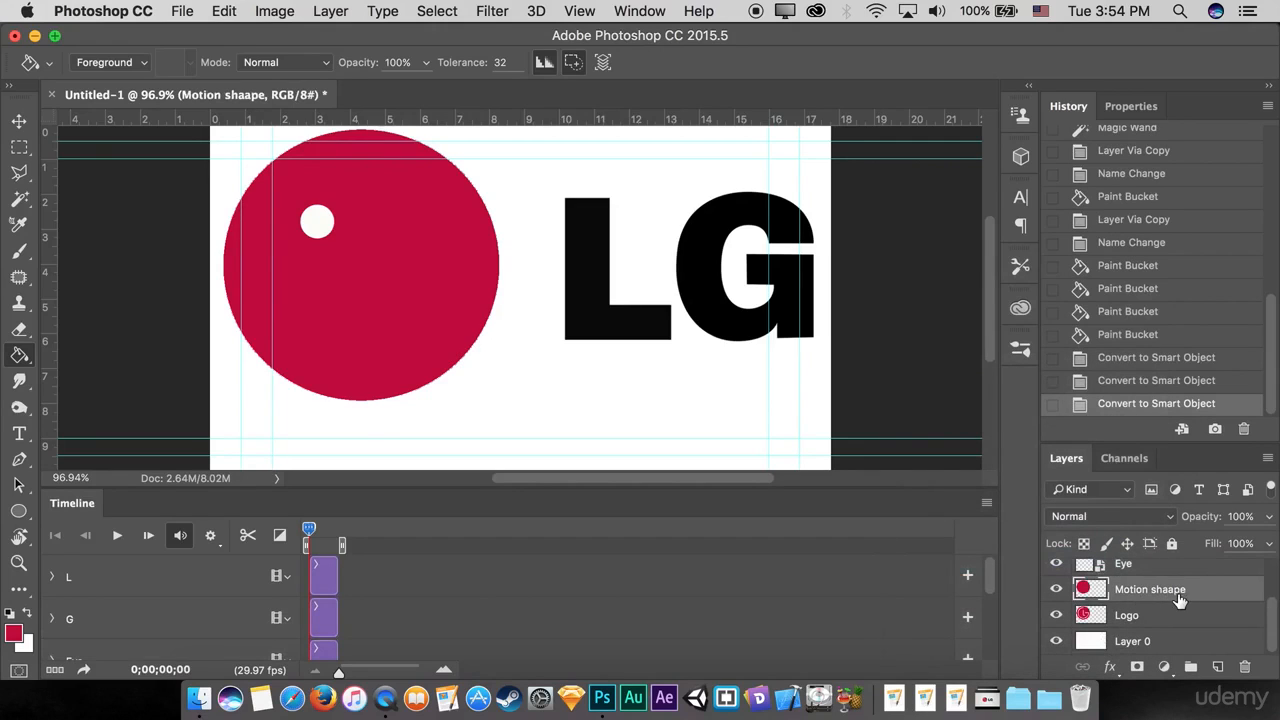
right_click(1196, 595)
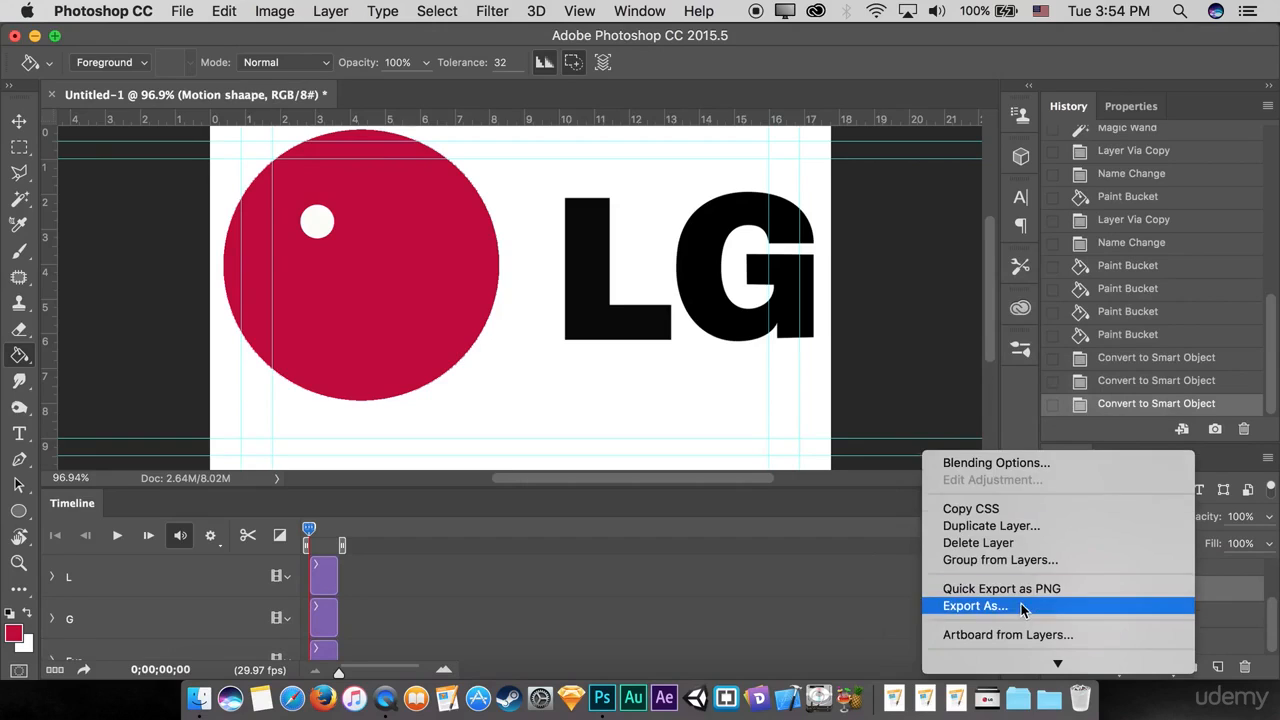
scroll(1025, 615, down, 3)
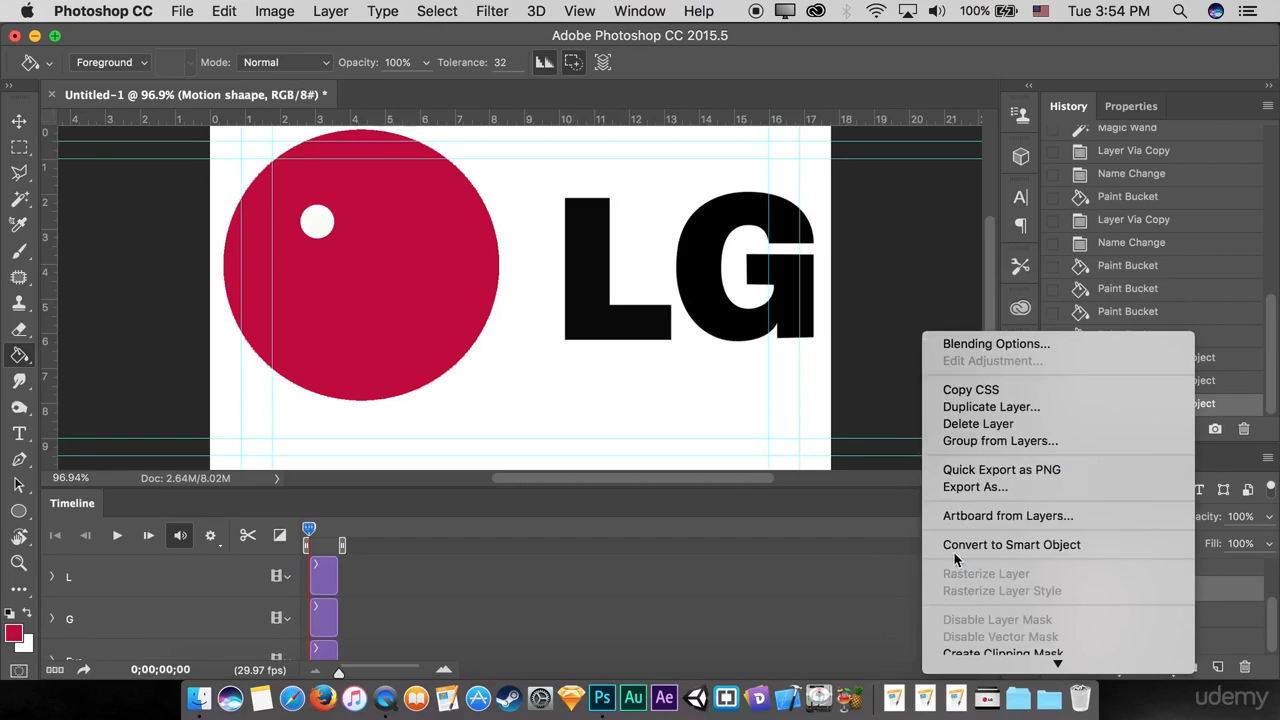
click(1025, 548)
click(1186, 614)
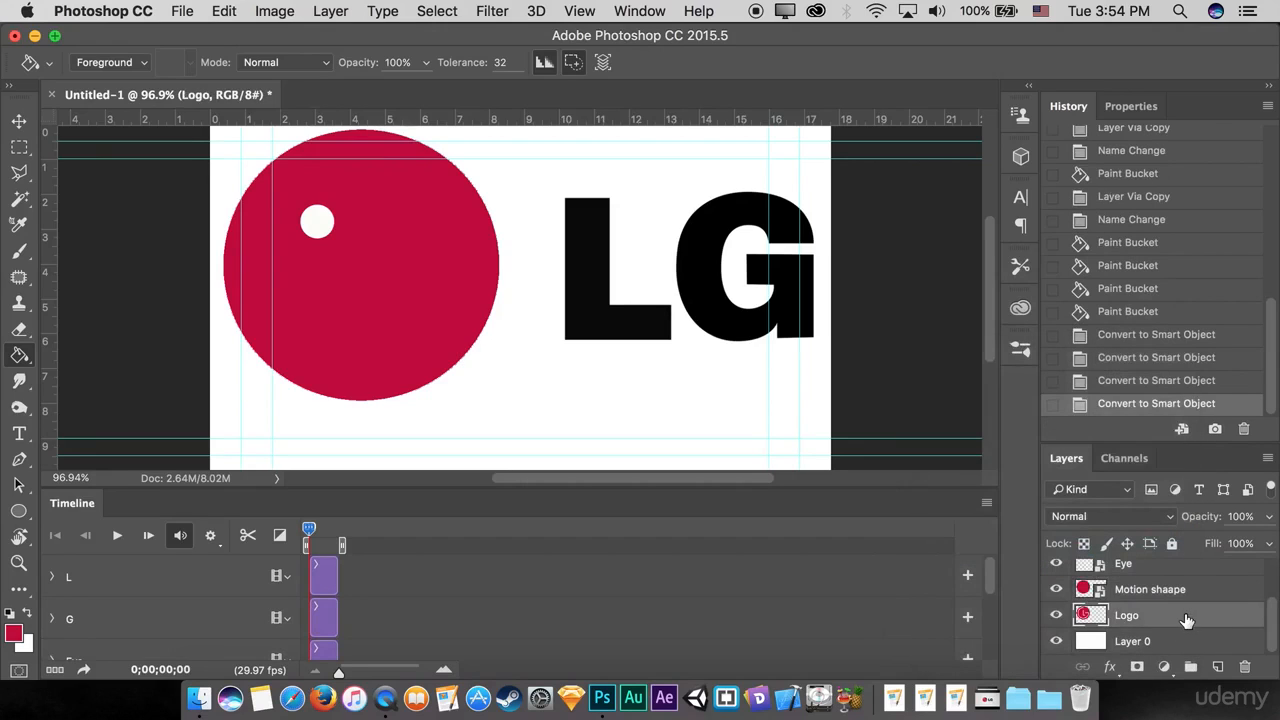
right_click(1168, 622)
scroll(1148, 625, down, 2)
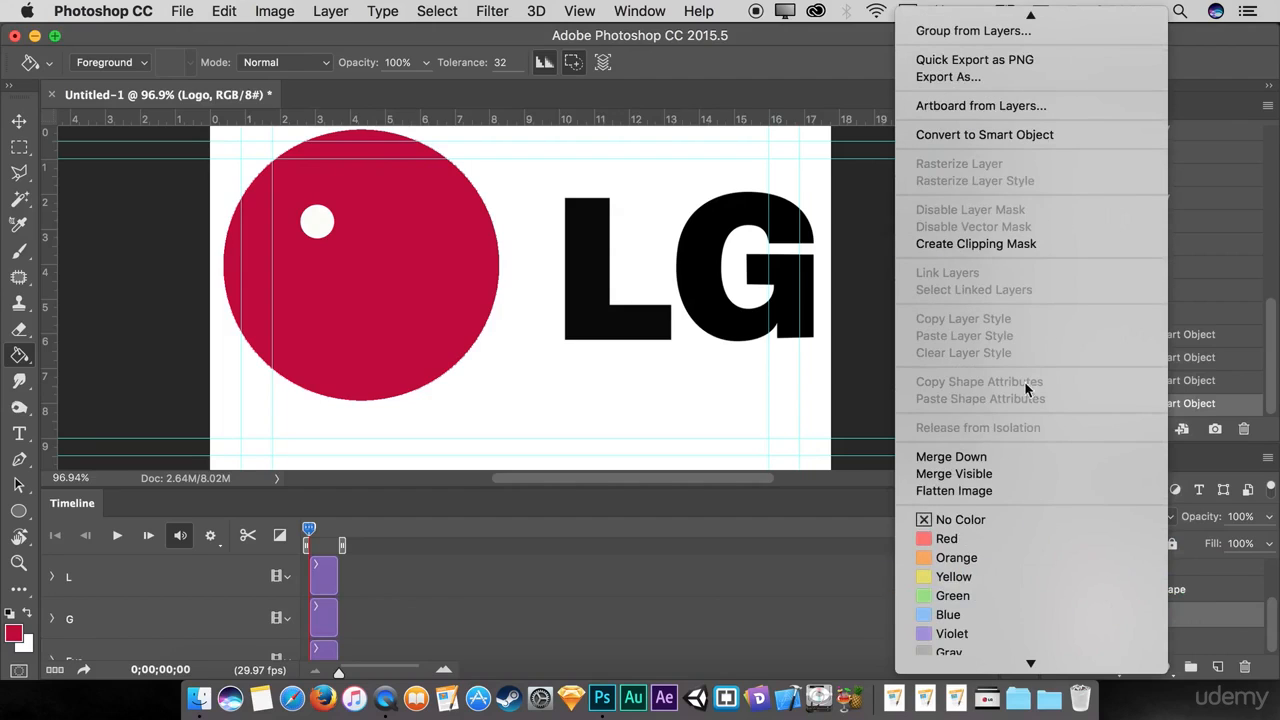
scroll(1000, 350, up, 2)
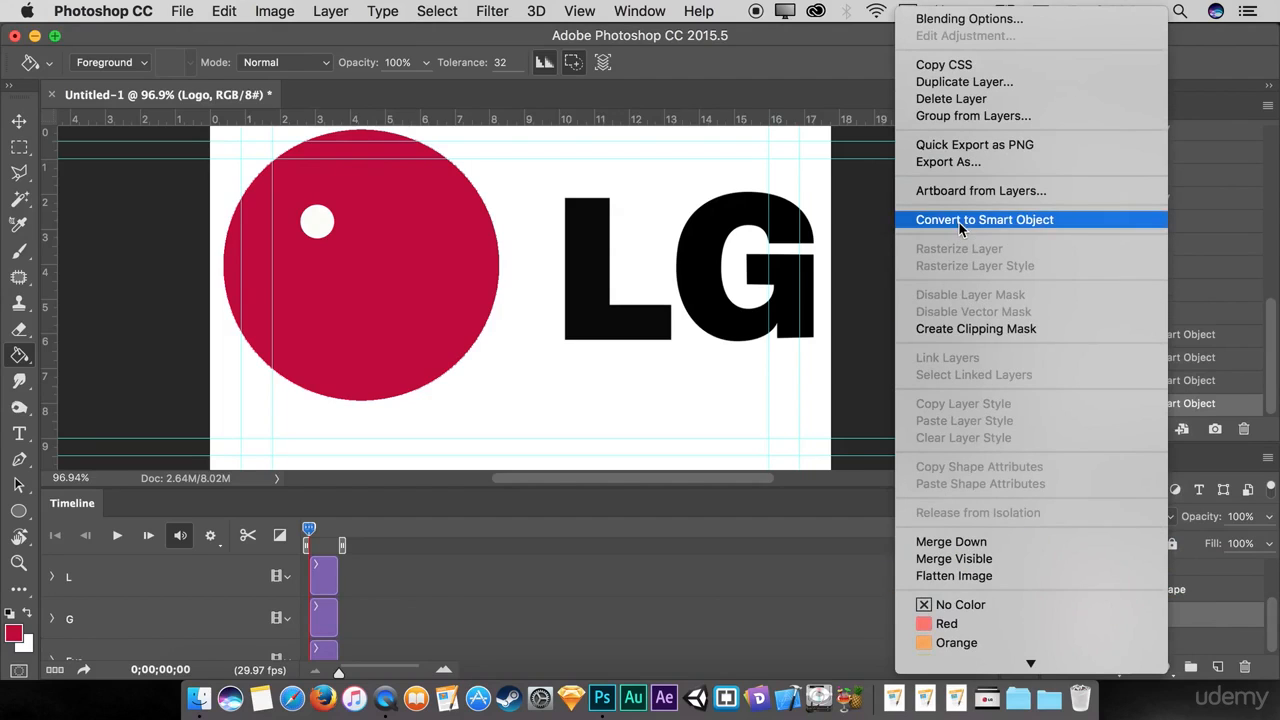
click(1000, 218)
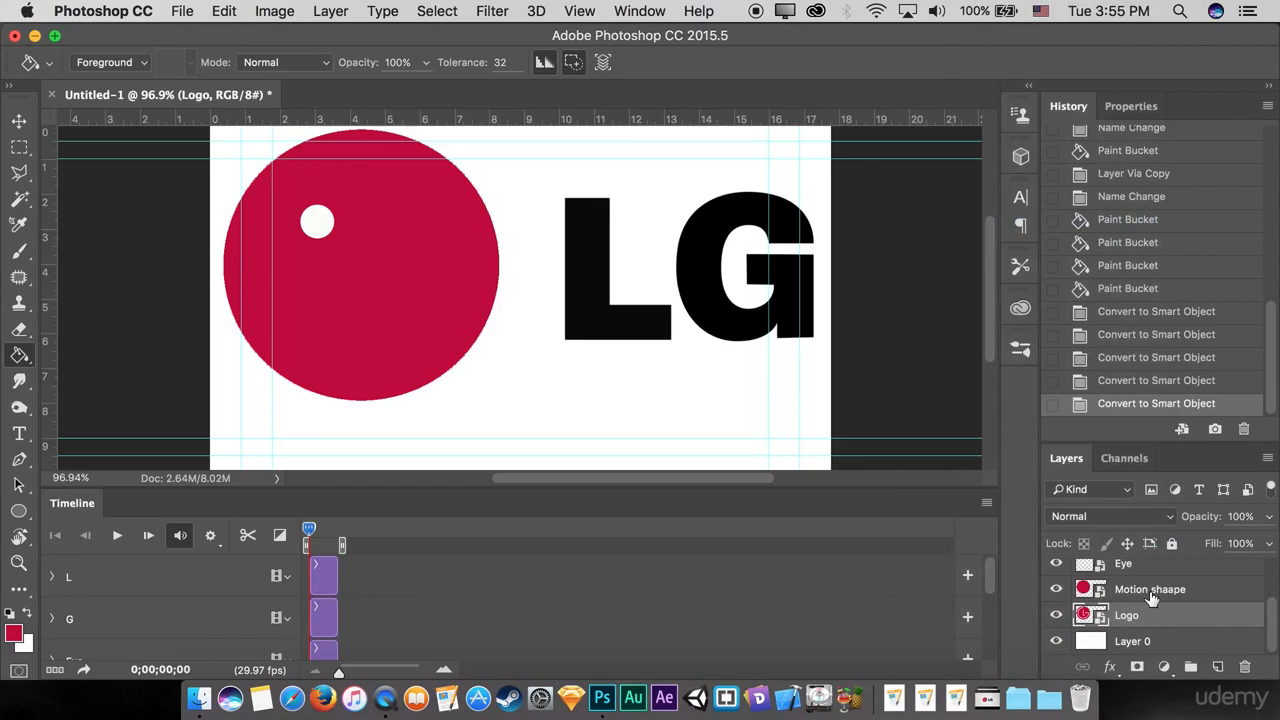
Step: Review the converted smart object layers and toggle the Motion shaape layer's visibility to compare it with the Logo layer beneath
scroll(1143, 596, up, 2)
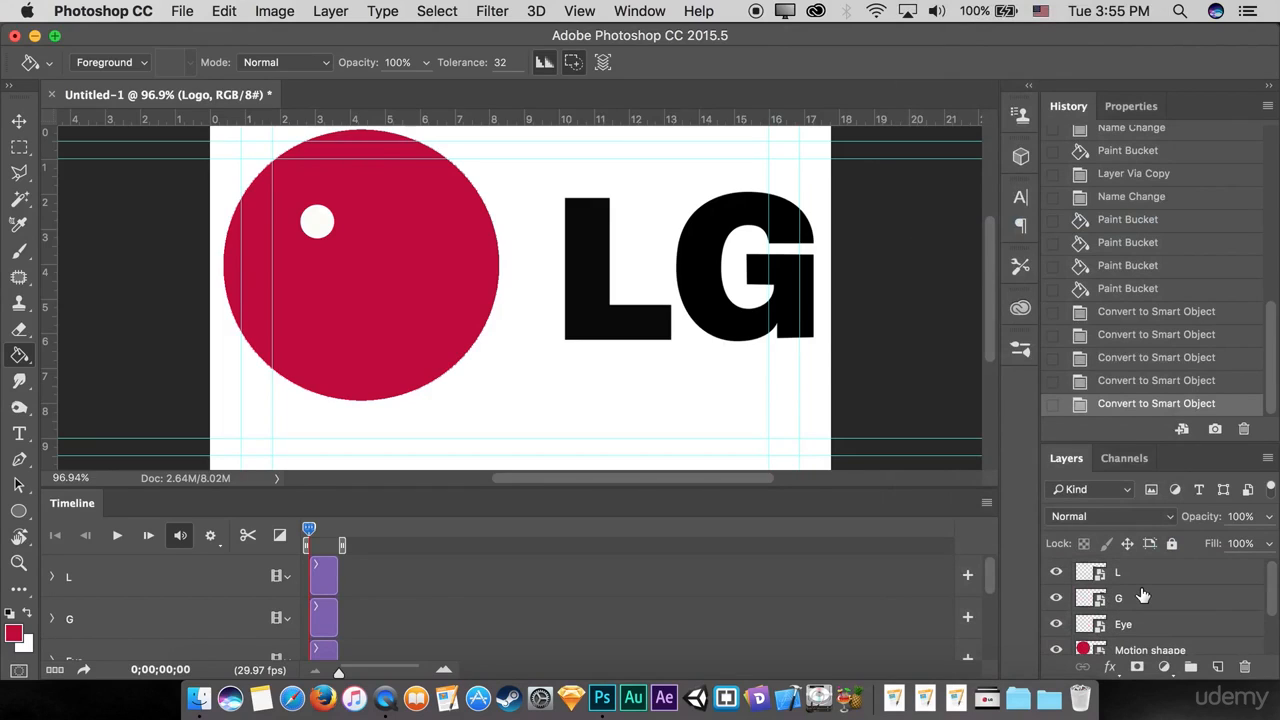
scroll(1143, 596, down, 2)
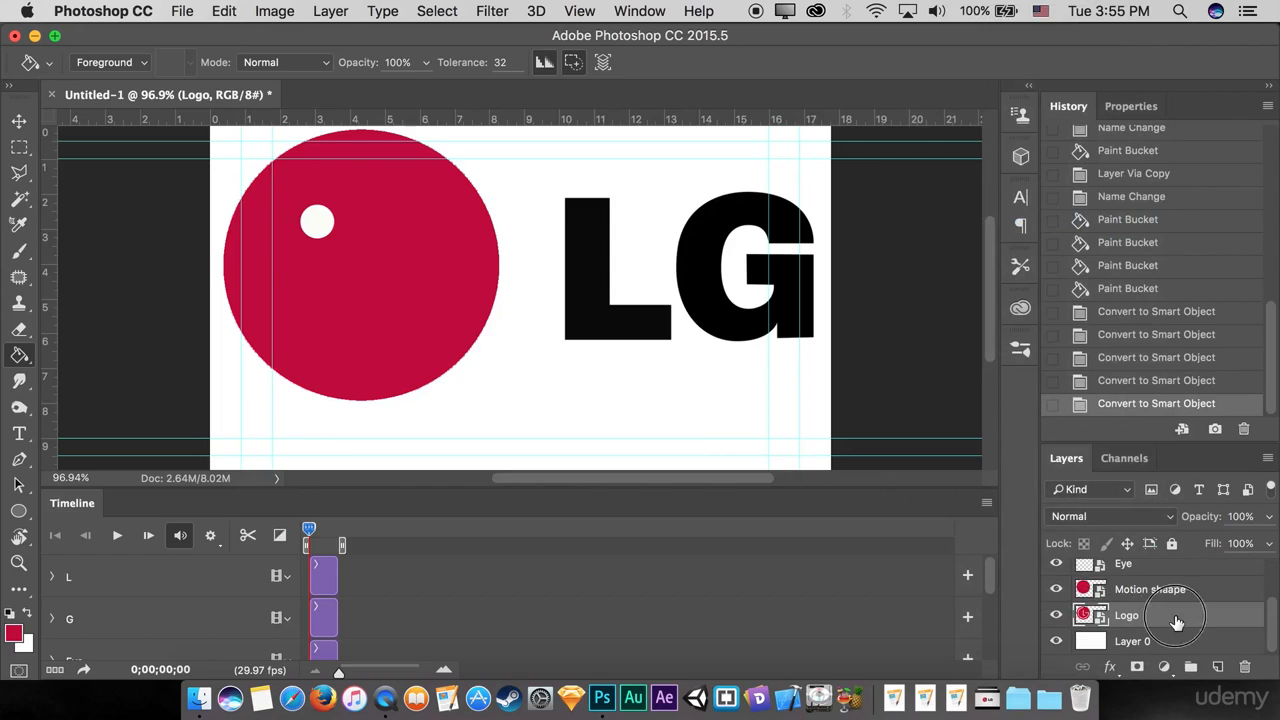
scroll(1162, 628, up, 2)
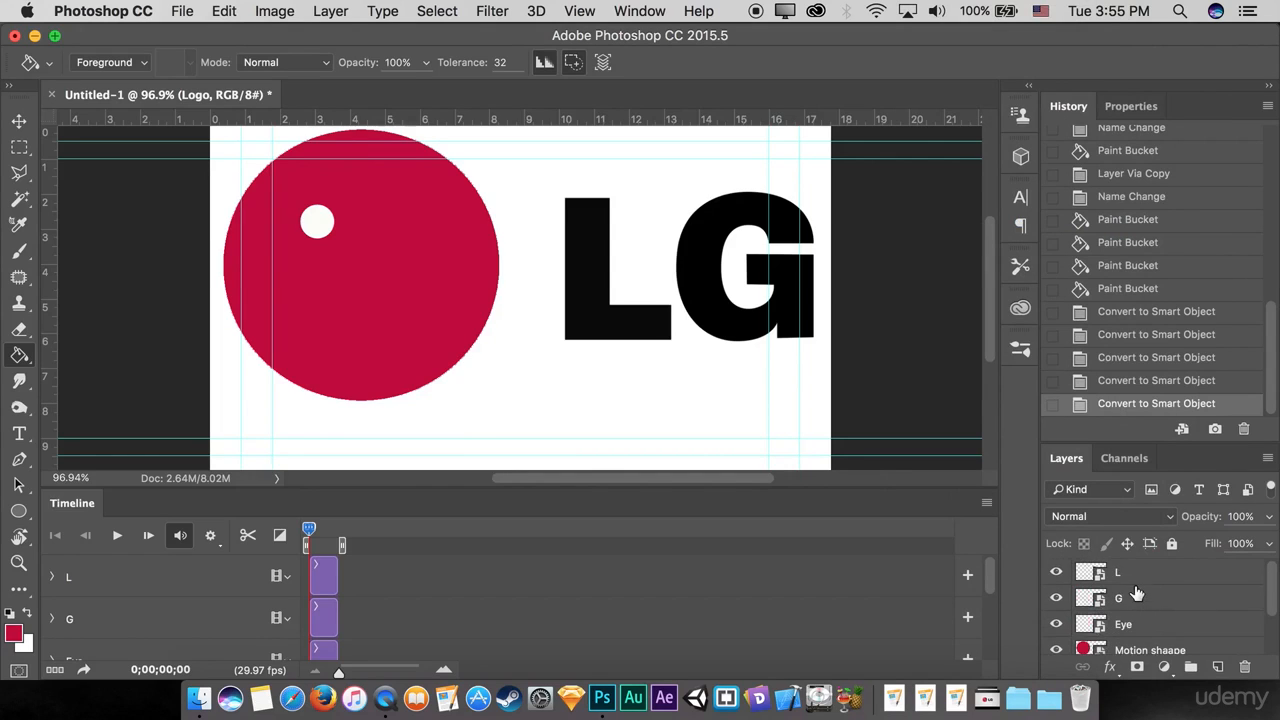
scroll(1158, 597, down, 2)
scroll(1138, 620, up, 2)
scroll(1155, 613, down, 2)
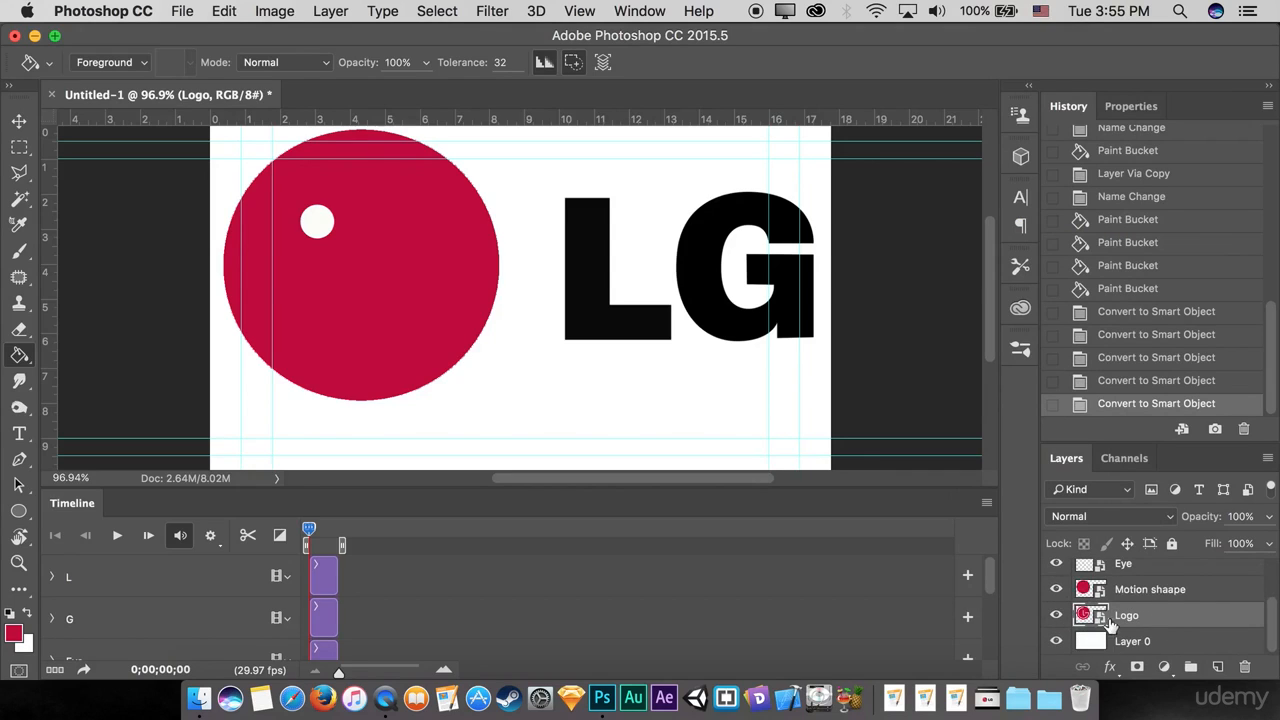
click(1057, 590)
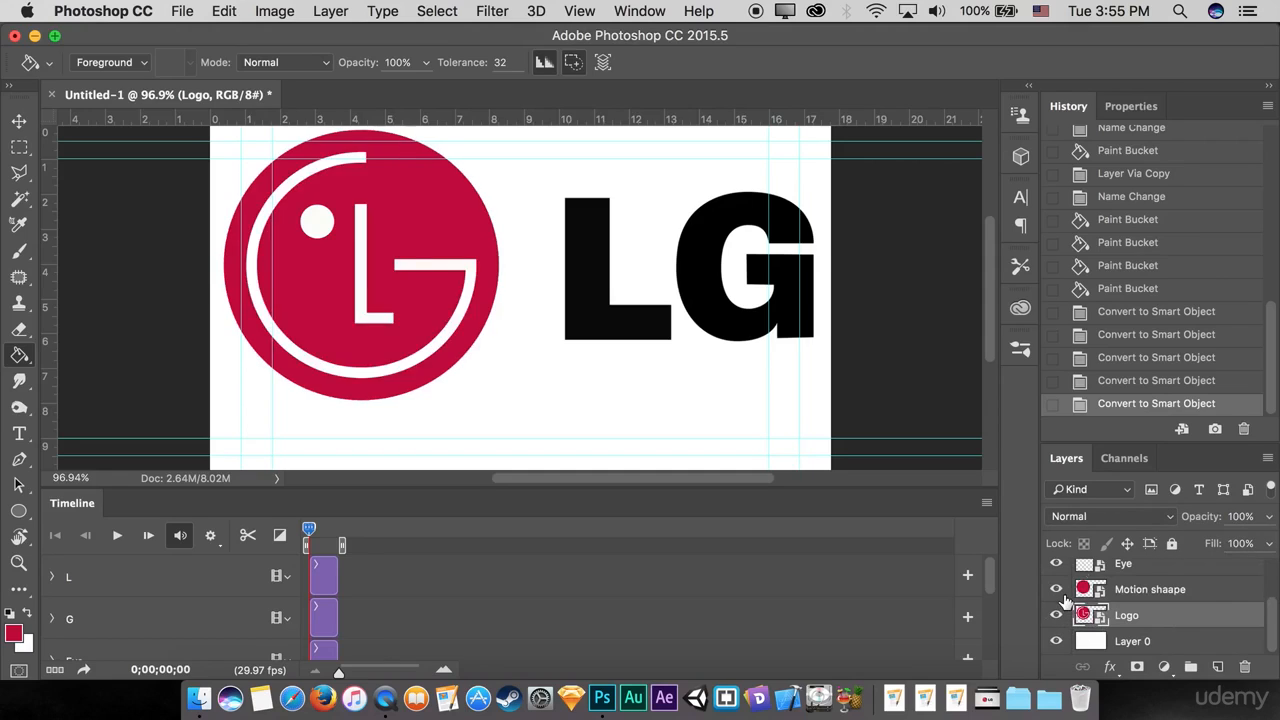
click(1058, 591)
Step: Scale all the logo layers together, without the white background, to about 40.7% and centre them on the canvas
scroll(1206, 604, up, 2)
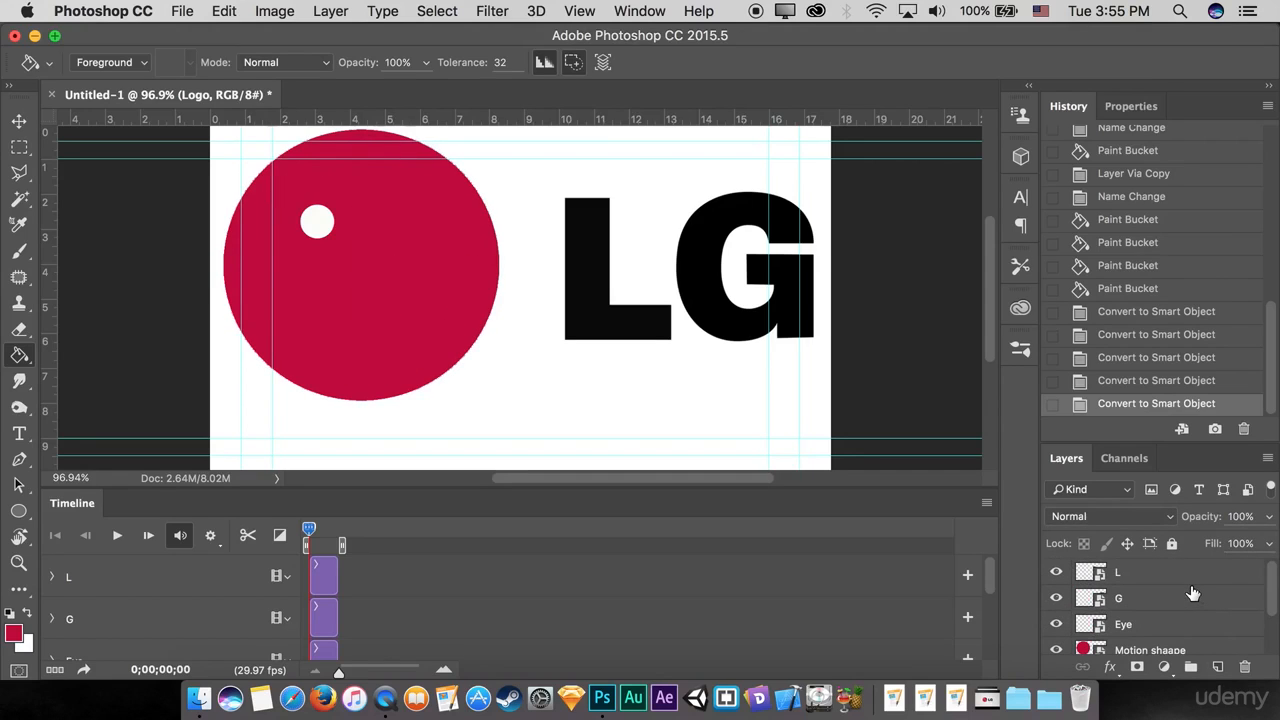
scroll(1188, 583, down, 3)
scroll(1192, 583, up, 3)
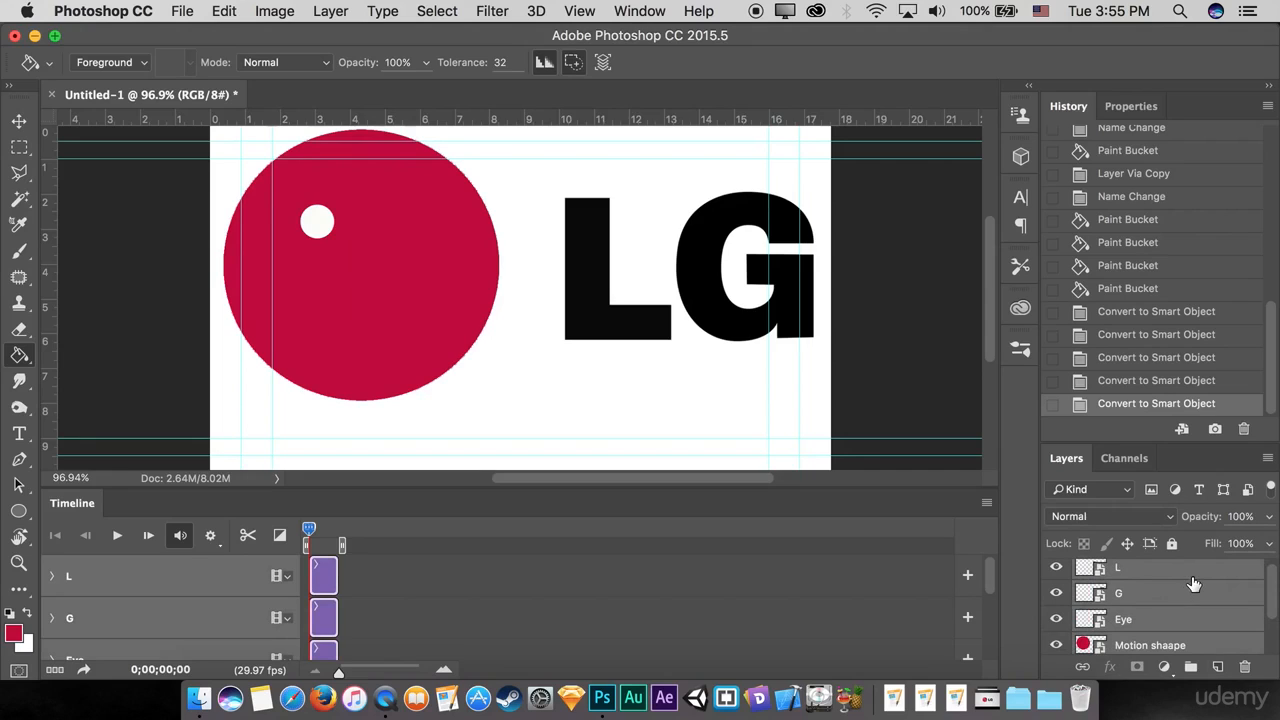
key(ctrl+t)
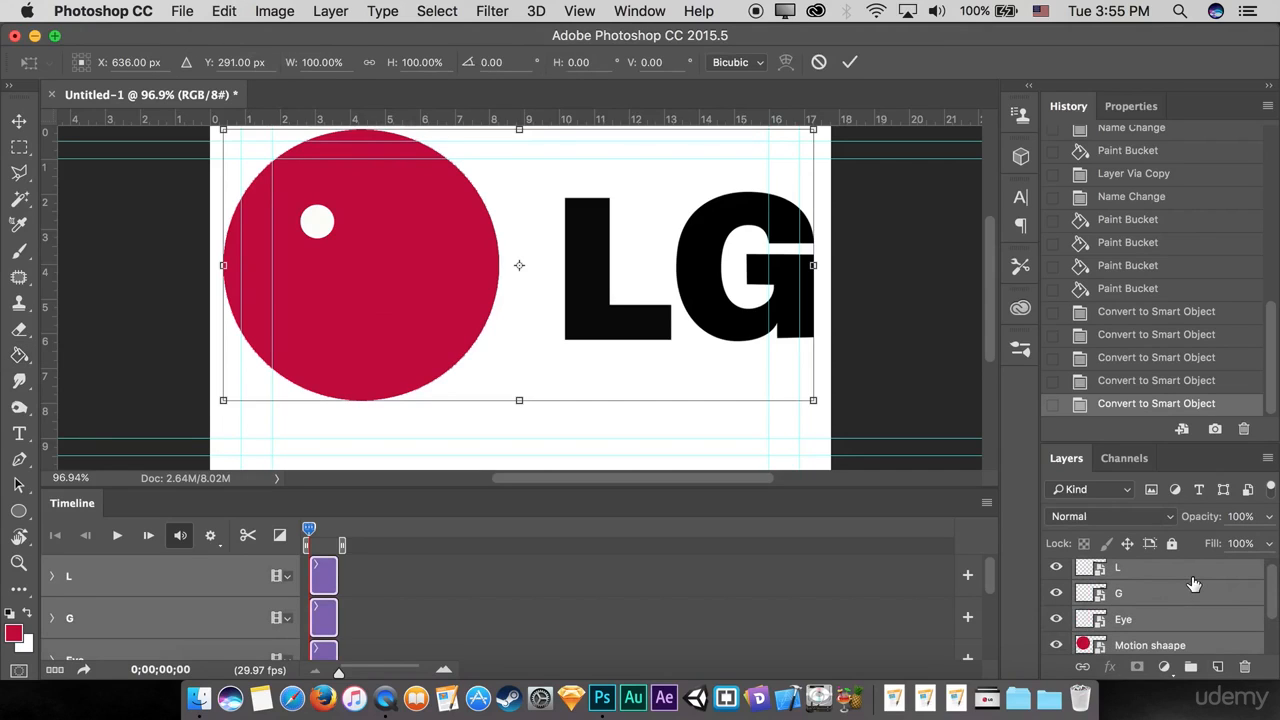
drag(808, 133, 652, 203)
drag(594, 258, 597, 290)
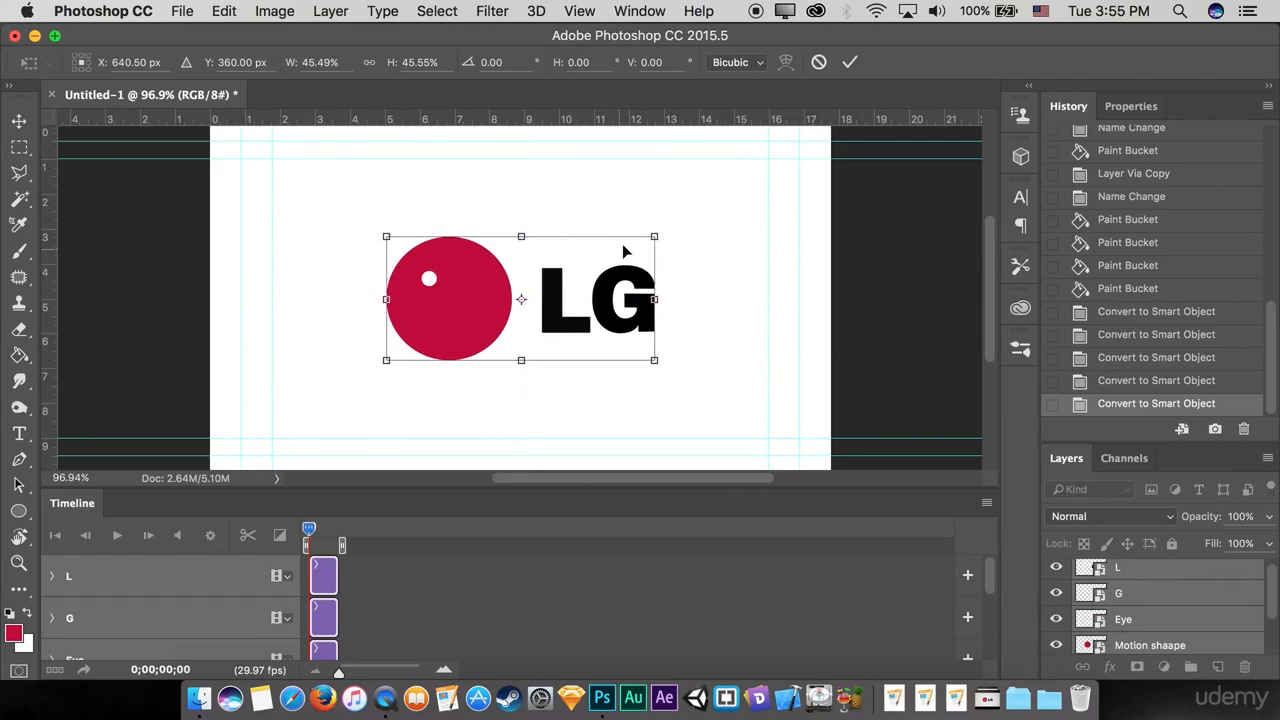
drag(654, 236, 598, 282)
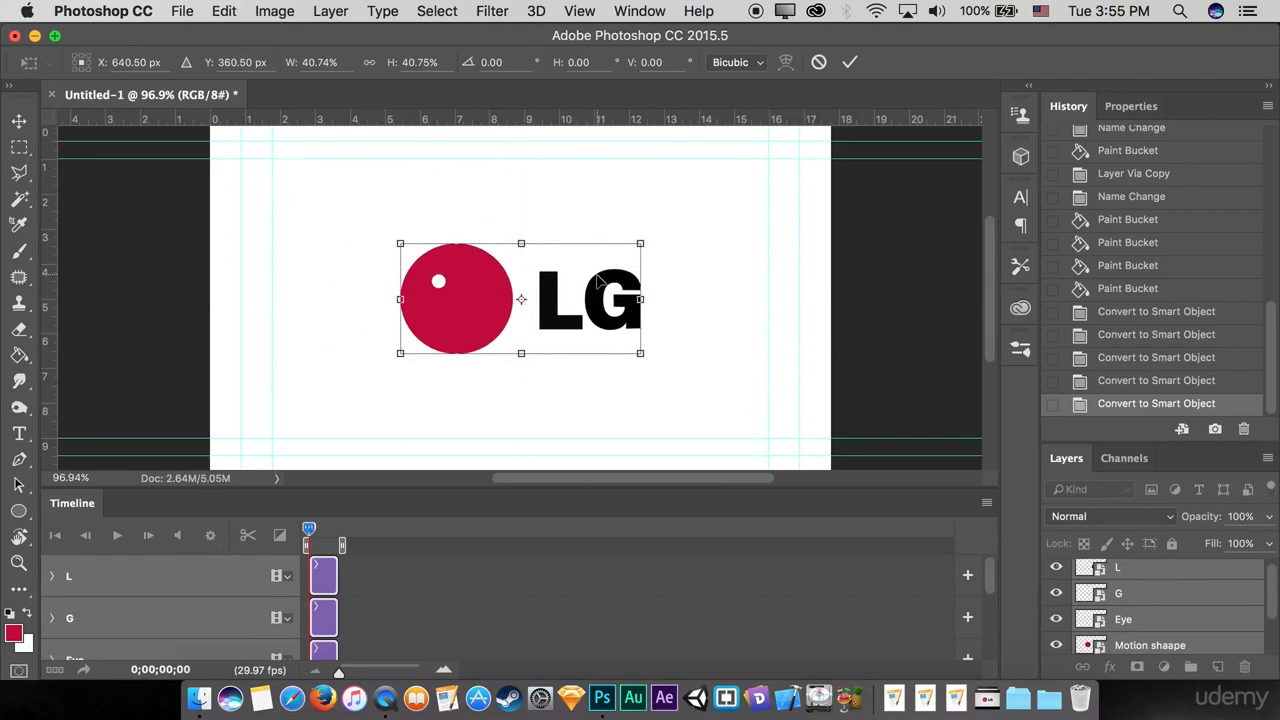
key(super+0)
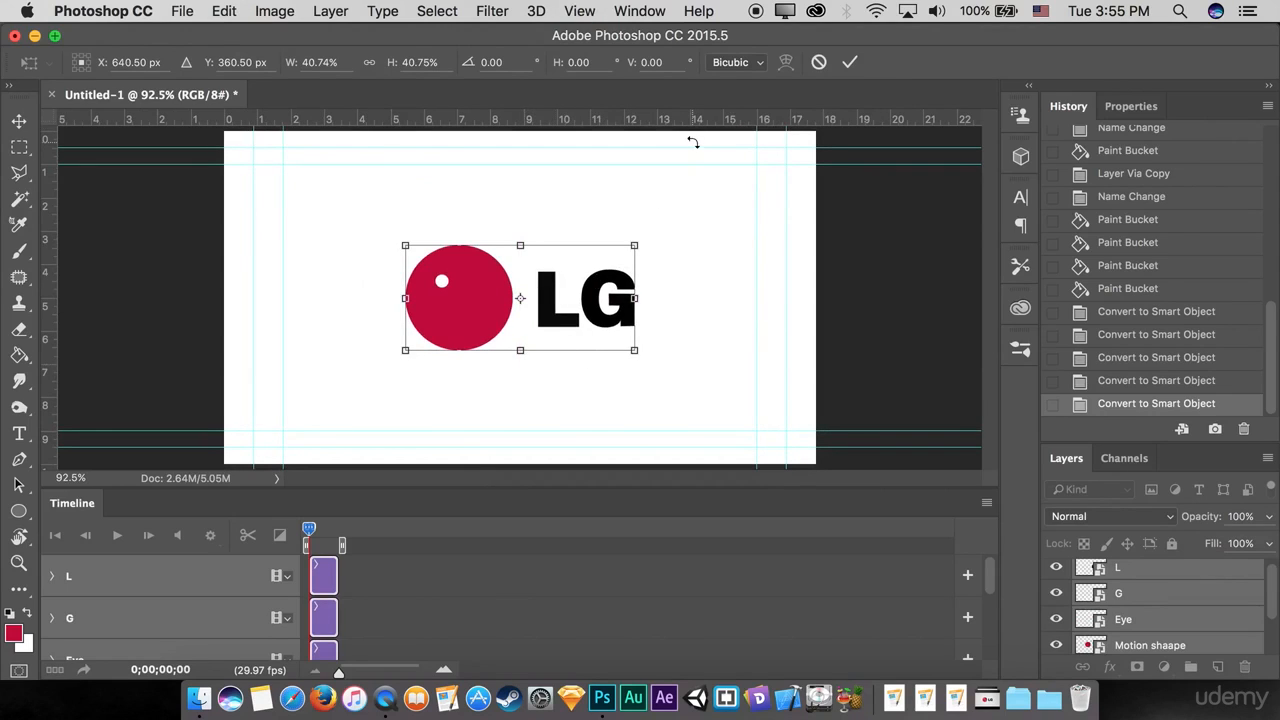
click(850, 64)
Step: Move the Logo layer directly above the Motion shaape layer in the layer order
click(1149, 600)
scroll(1147, 612, down, 2)
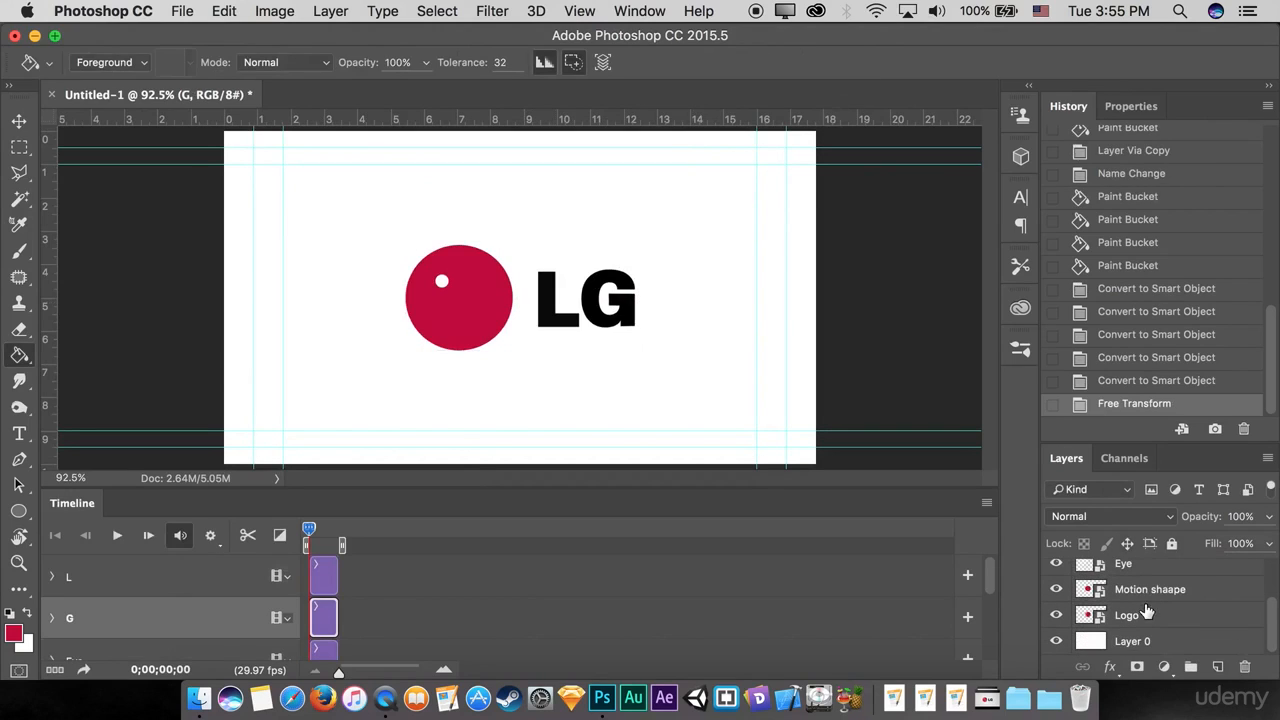
scroll(1129, 620, up, 1)
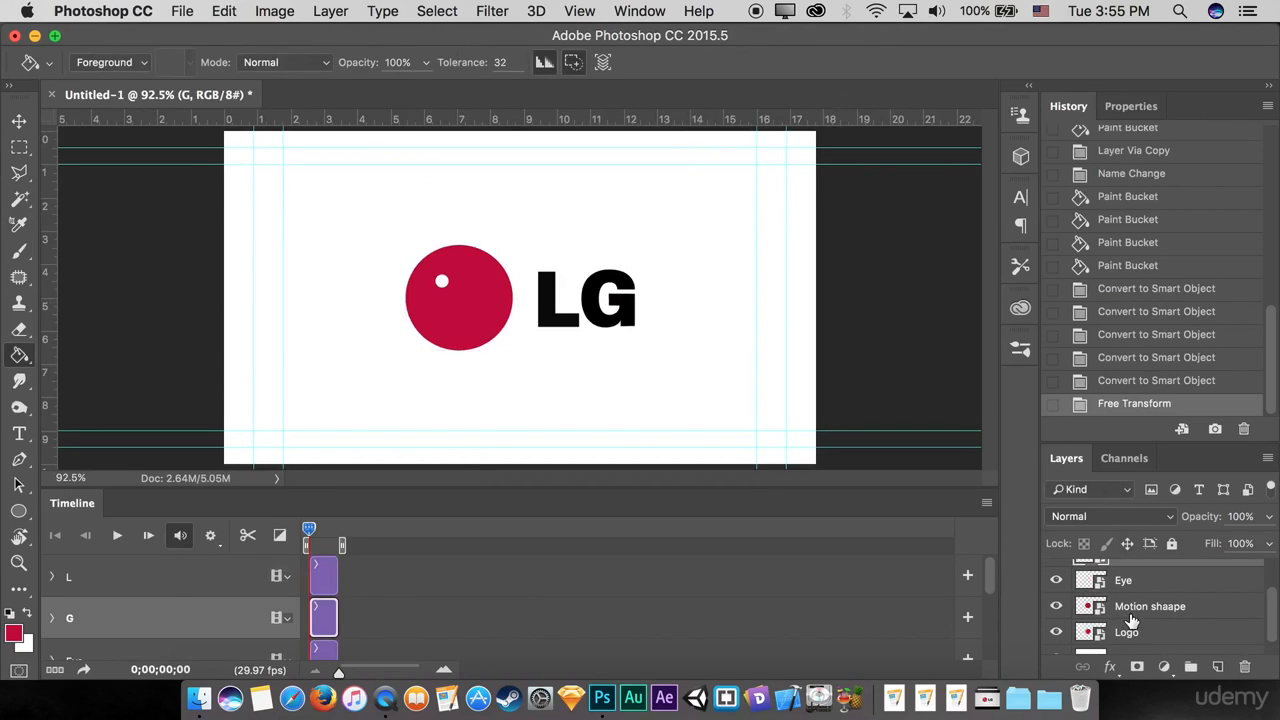
drag(1148, 626, 1150, 604)
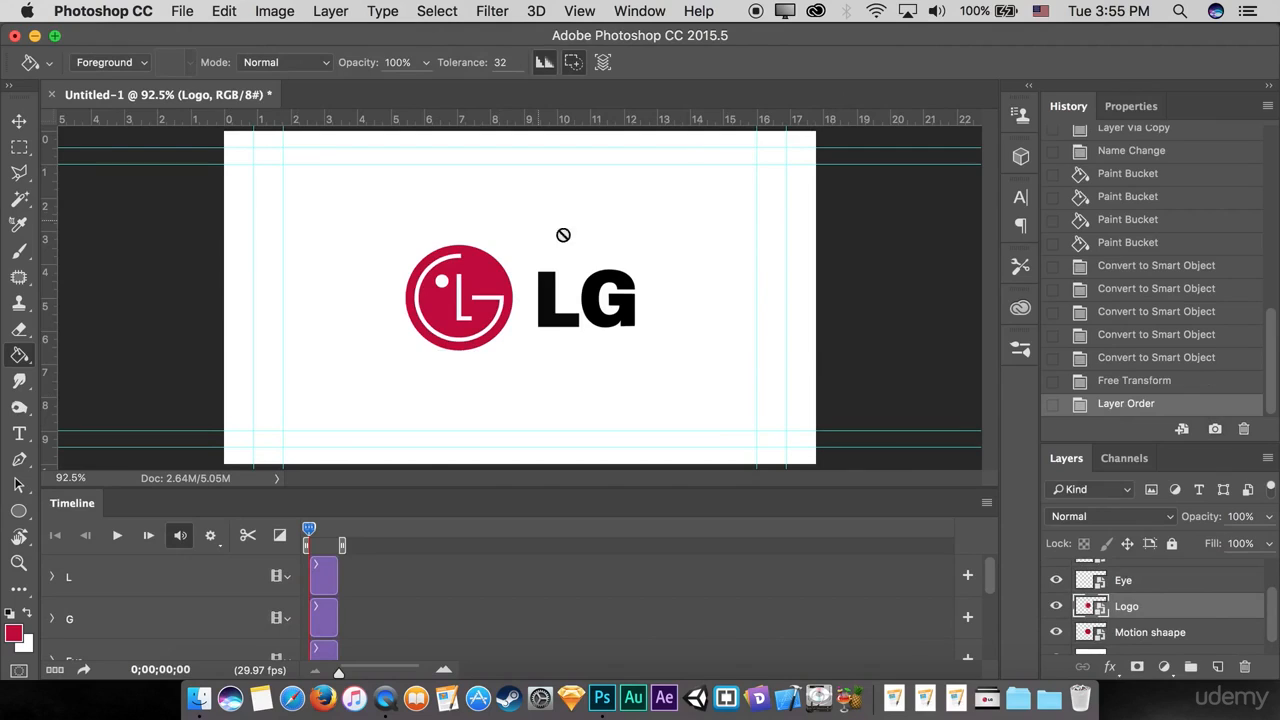
Step: Place the file Life is good .png from the LG logo Class folder into the document above the L layer
scroll(1140, 586, down, 1)
scroll(1142, 584, up, 3)
click(1142, 576)
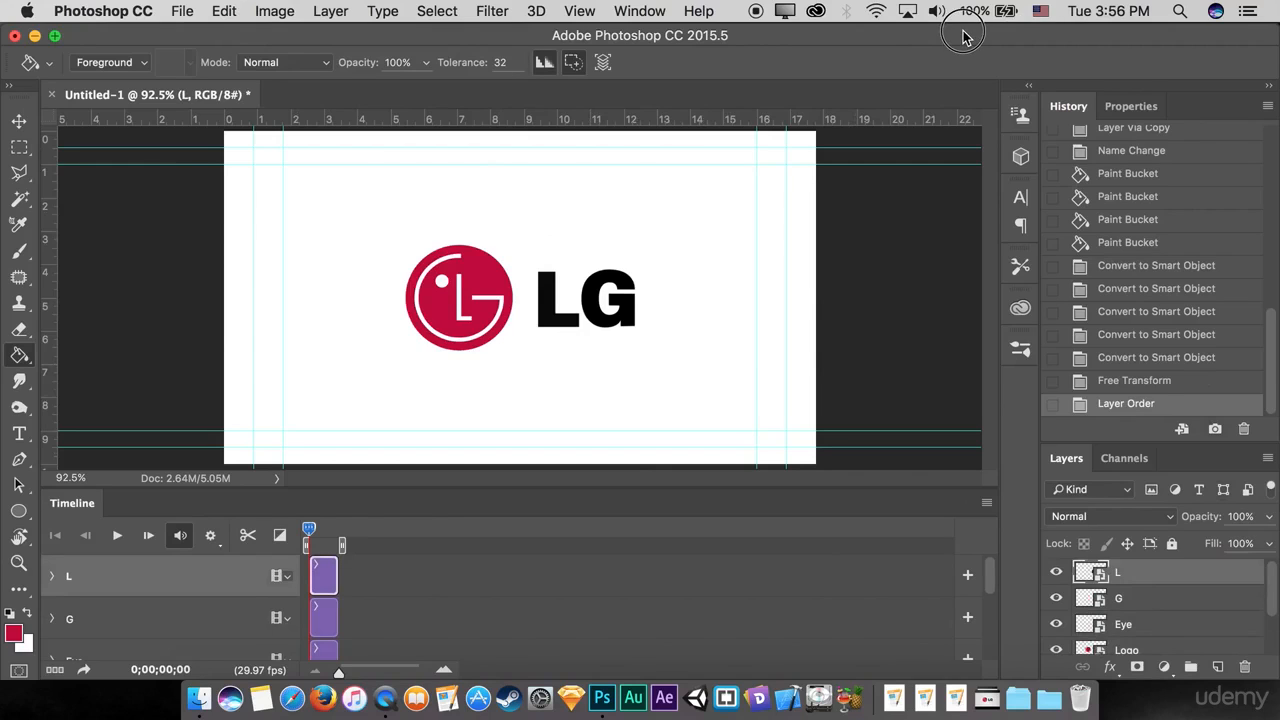
drag(963, 38, 979, 172)
click(983, 143)
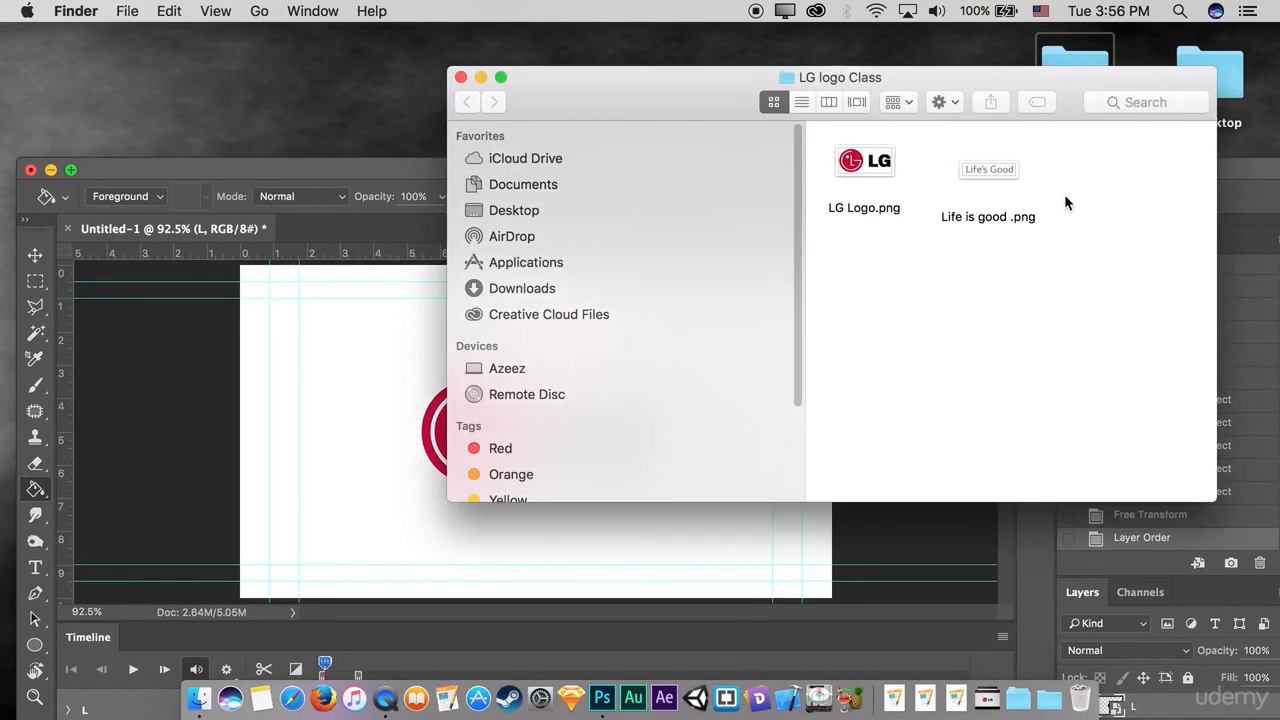
click(989, 176)
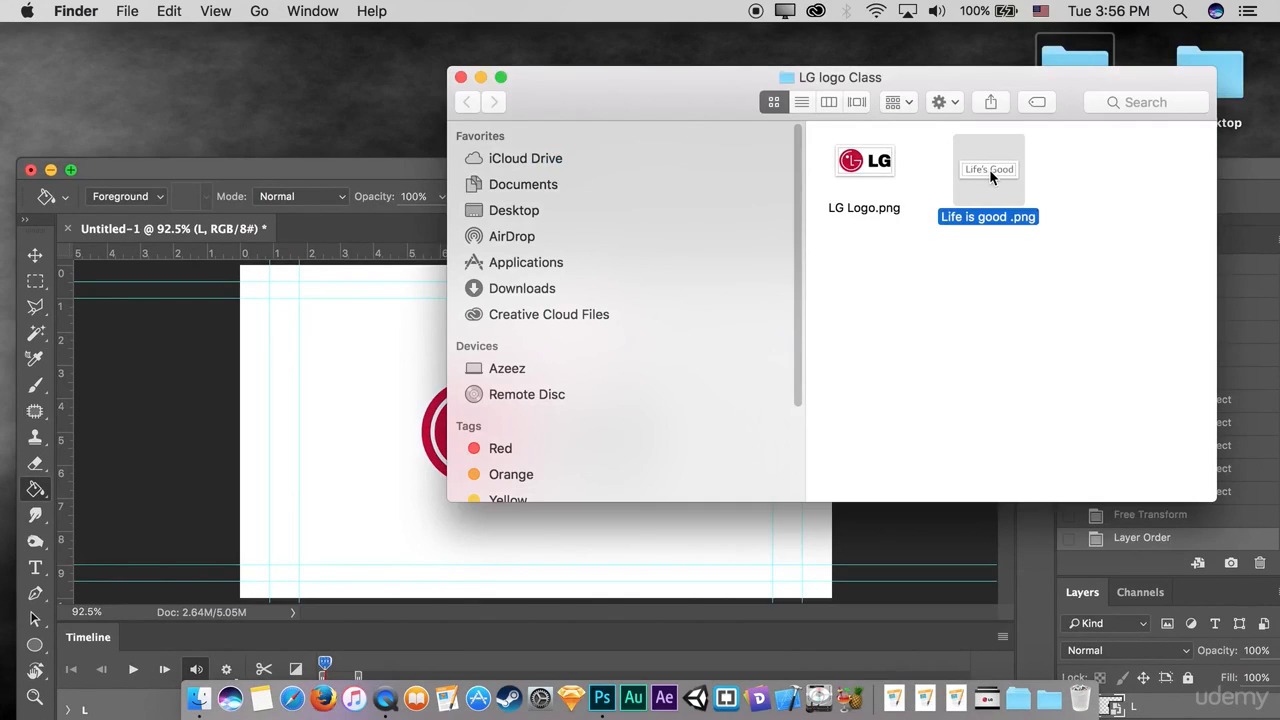
drag(989, 169, 655, 535)
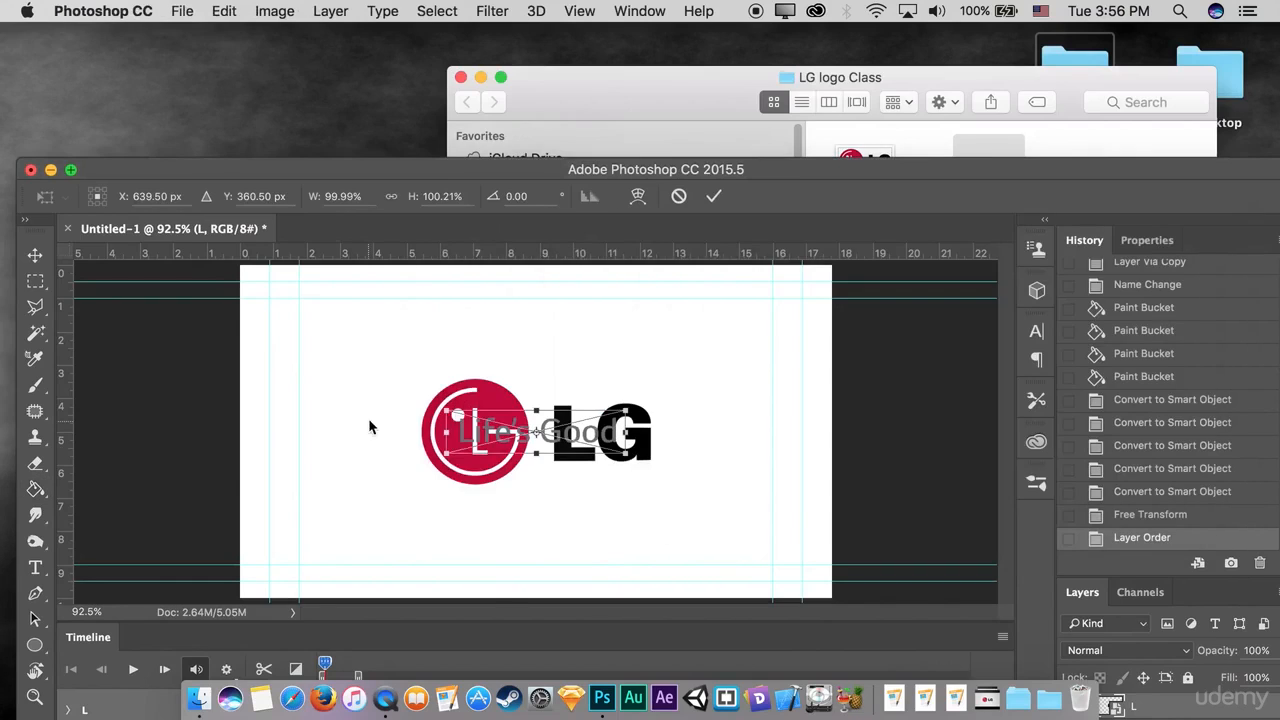
Step: Scale the placed Life's Good text to about 81% and position it under the letters LG, left-aligned with the L
drag(612, 430, 703, 489)
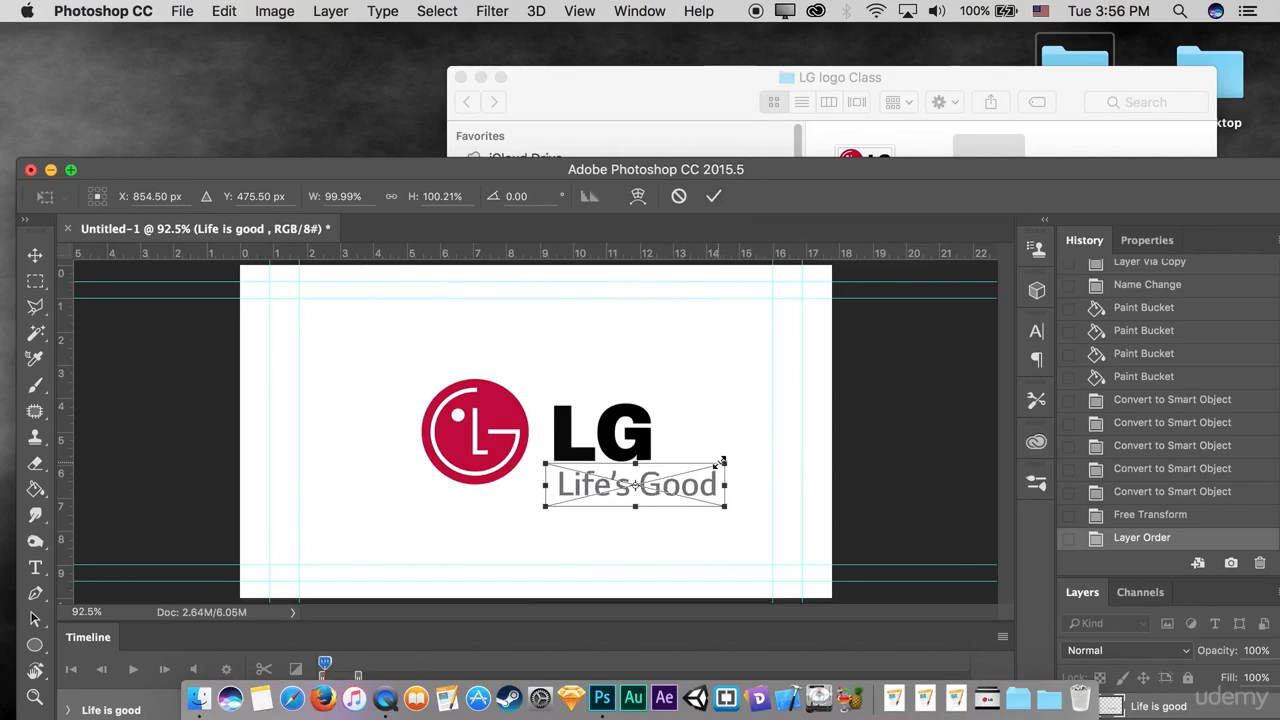
drag(722, 460, 642, 497)
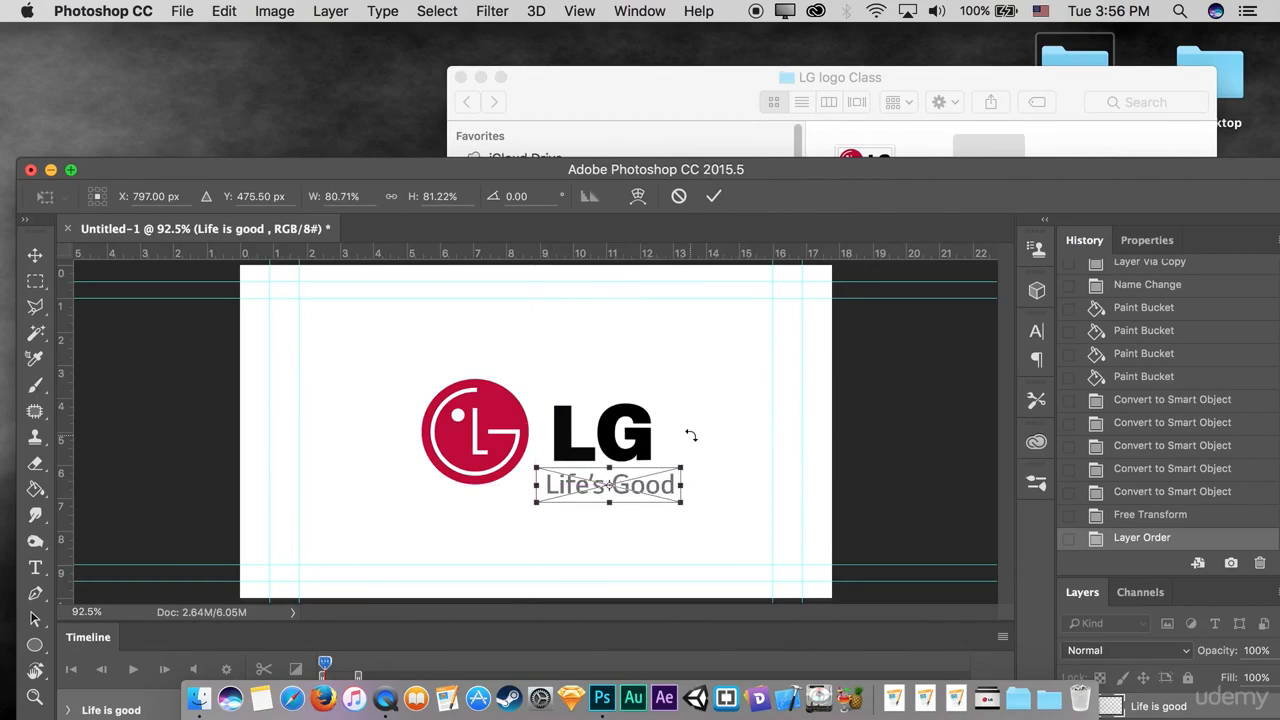
key(super+plus)
key(super+plus)
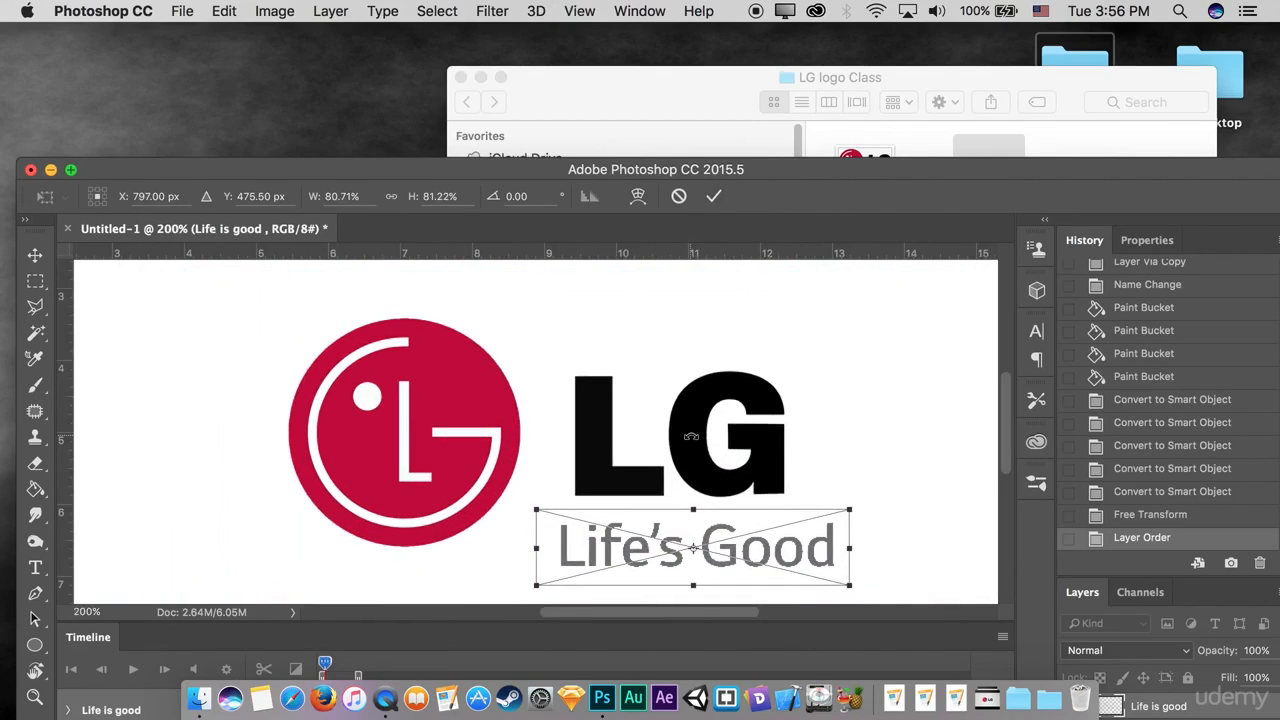
key(Right)
key(Right)
key(Right)
key(Right)
key(Right)
key(Right)
key(Right)
key(Right)
key(Right)
key(Right)
key(Right)
key(Right)
key(Right)
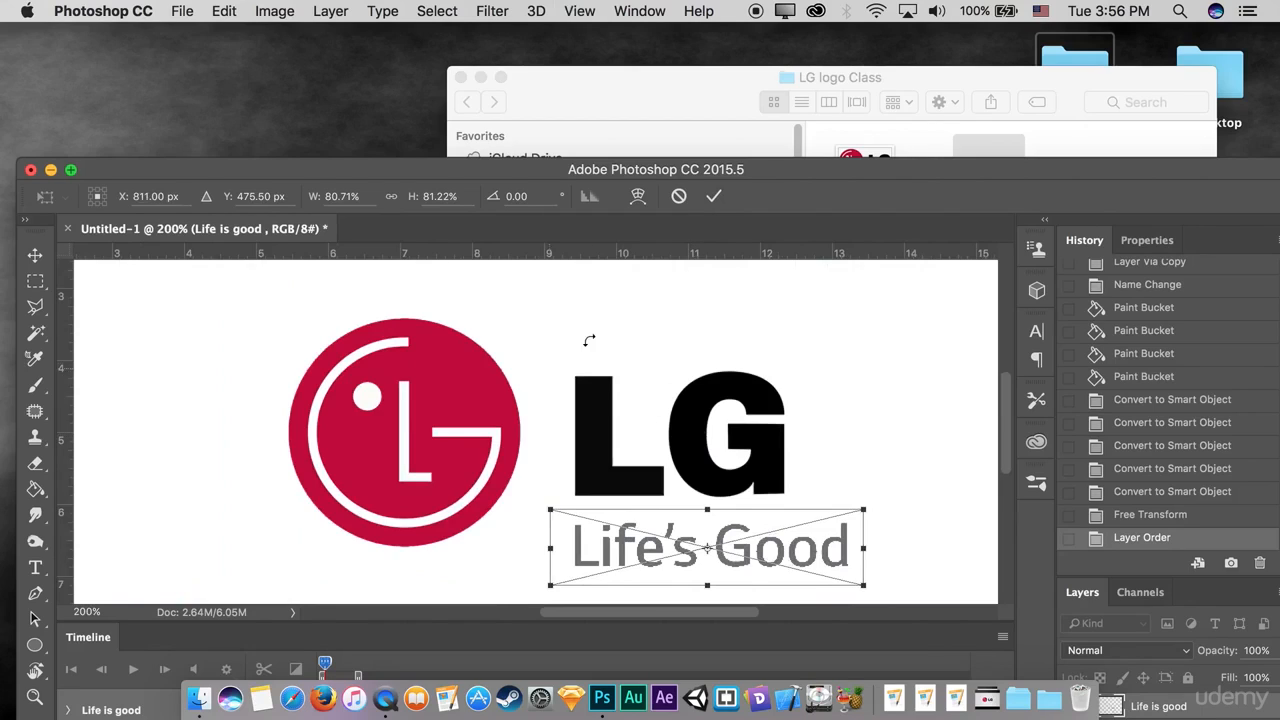
click(712, 198)
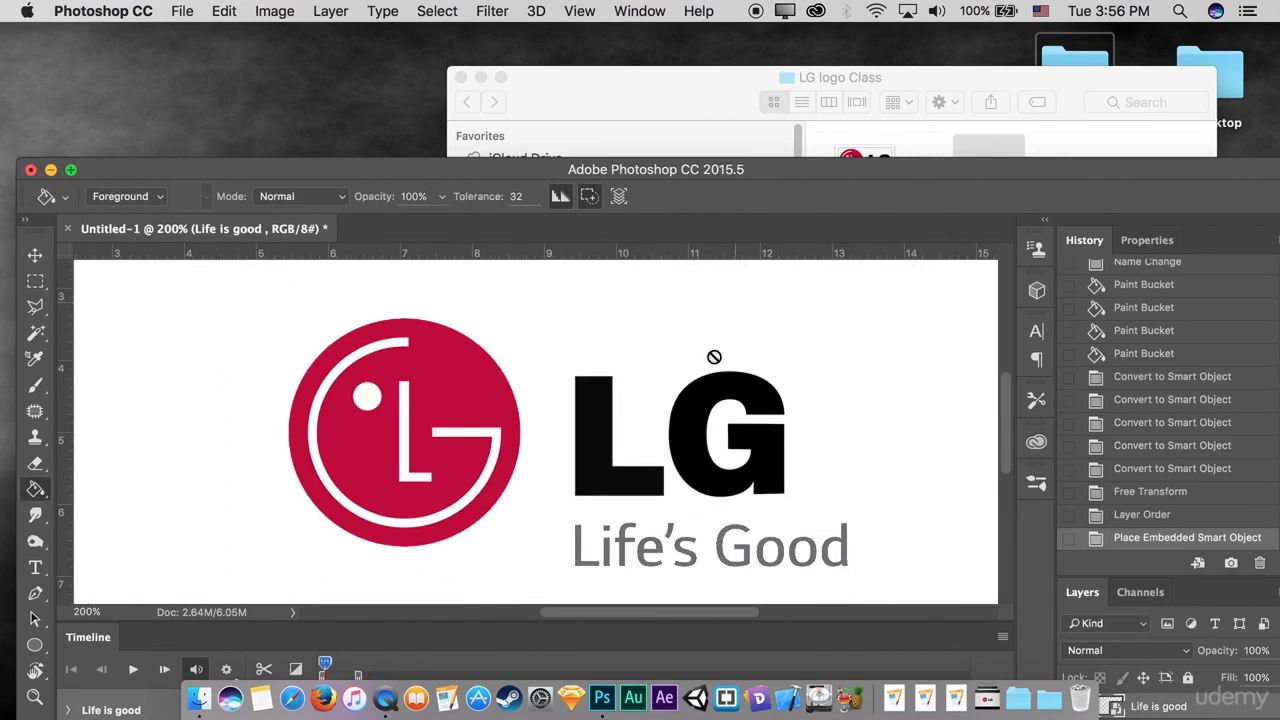
click(69, 172)
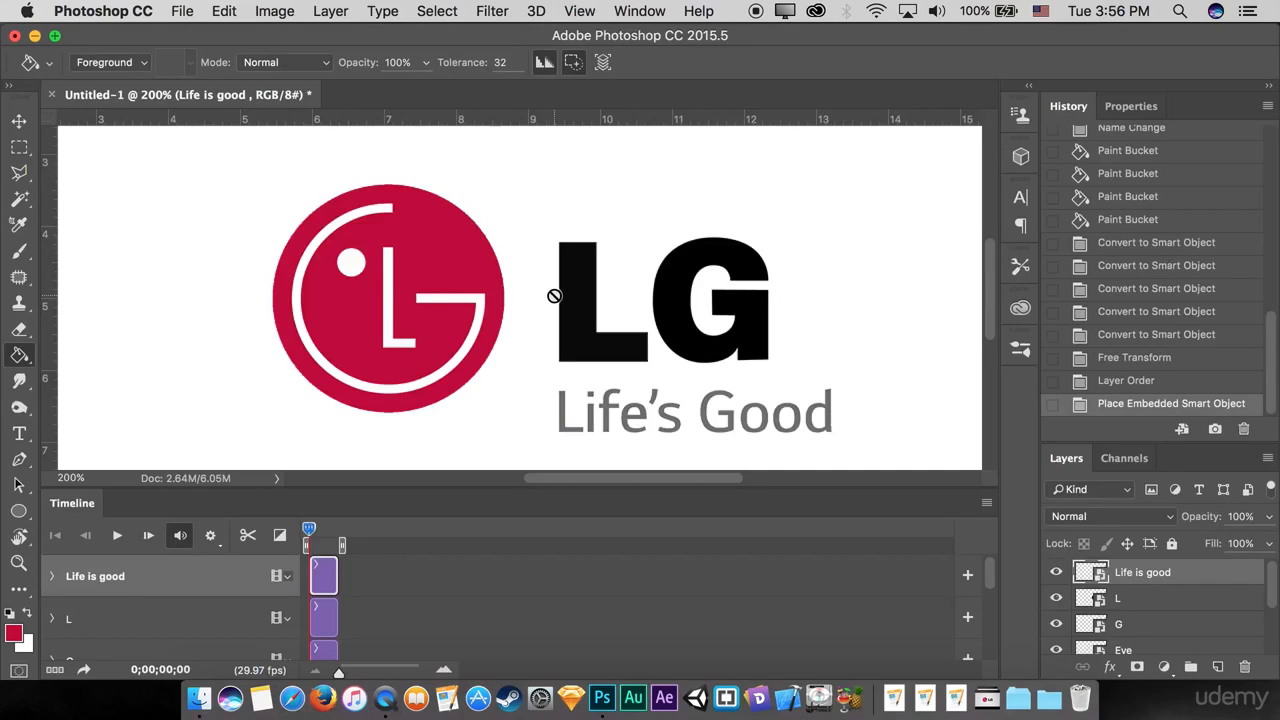
key(super+0)
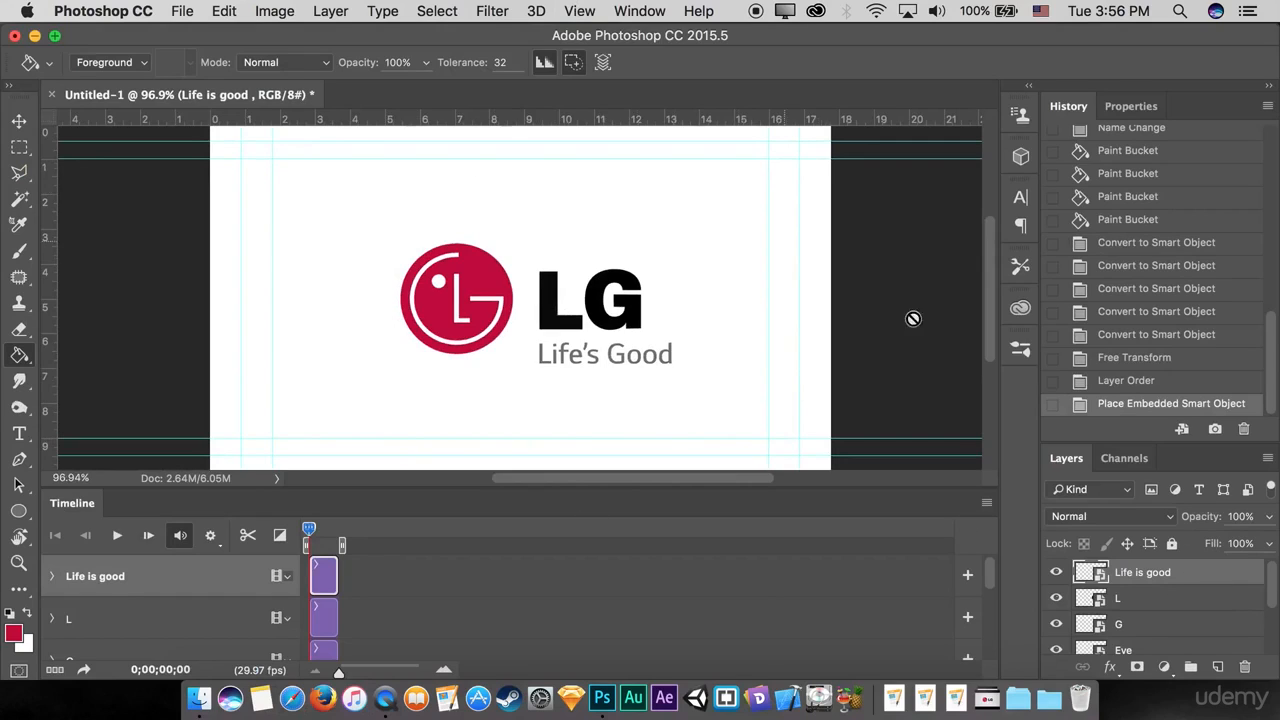
Step: Check the Life is good, L and Logo layers by toggling the visibility of each off and on
click(1056, 573)
click(1056, 573)
click(1056, 598)
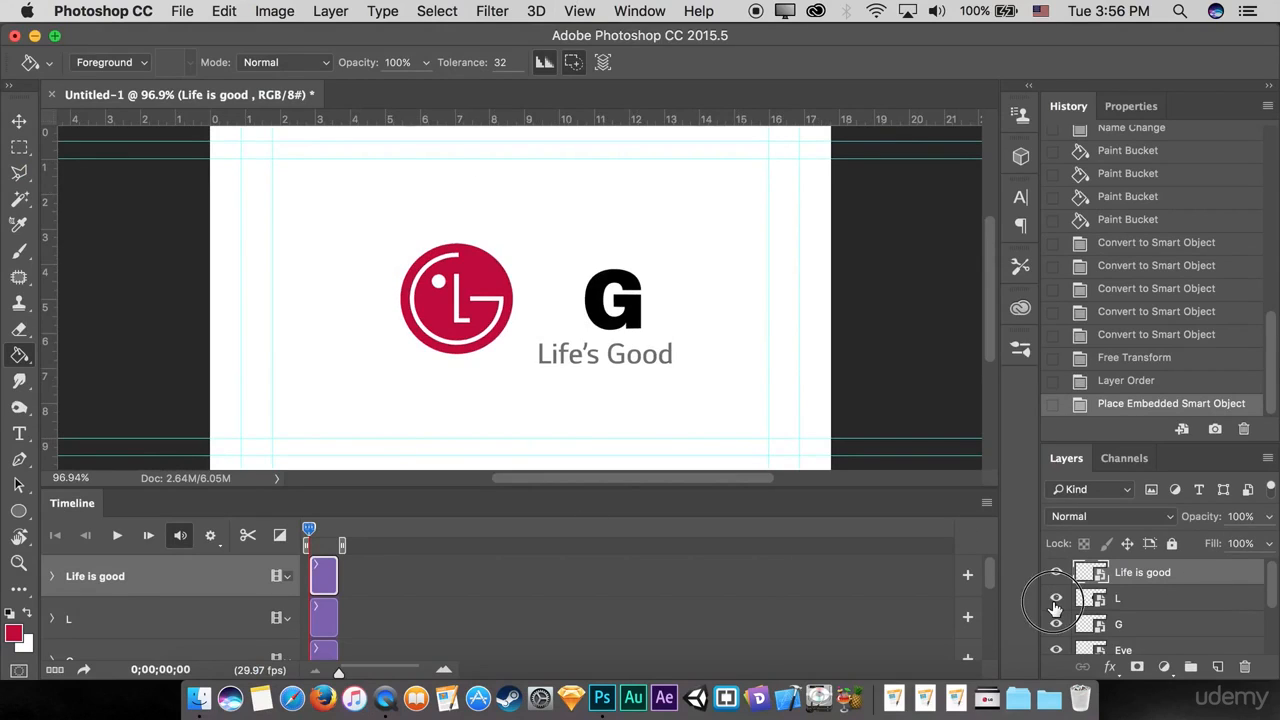
click(1056, 598)
scroll(1060, 606, down, 3)
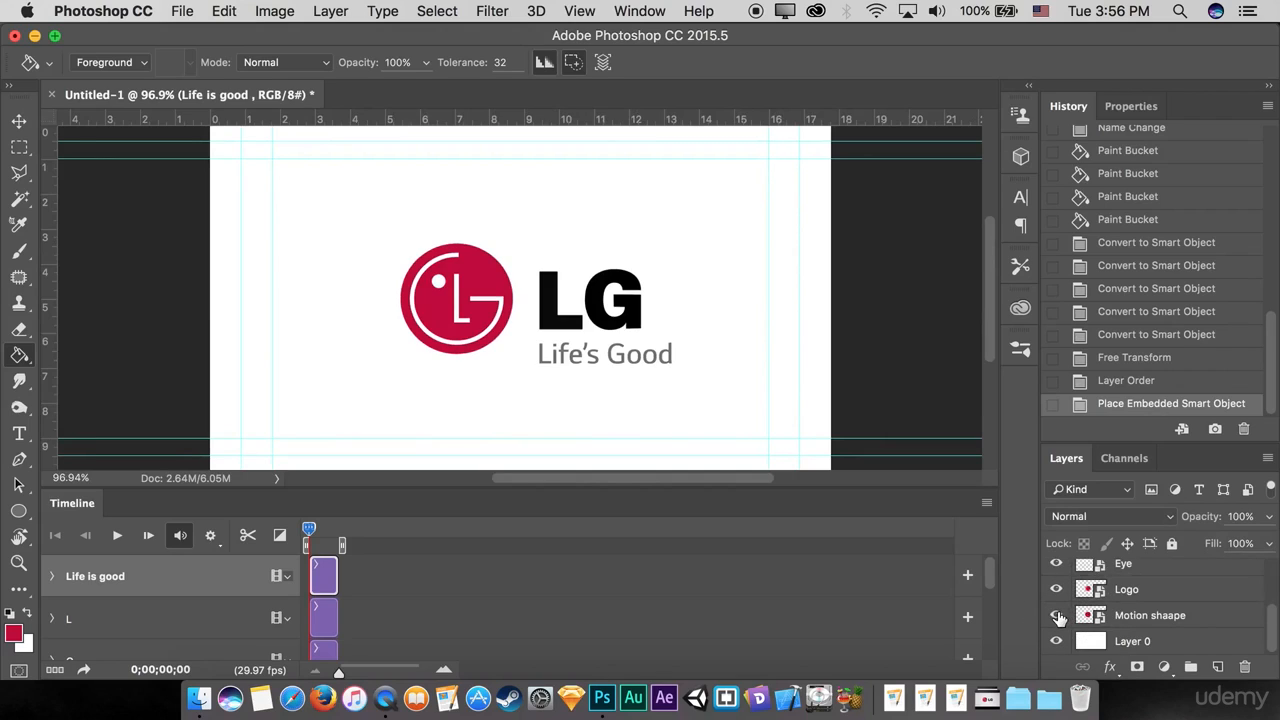
click(1056, 589)
click(1057, 590)
scroll(1145, 608, up, 3)
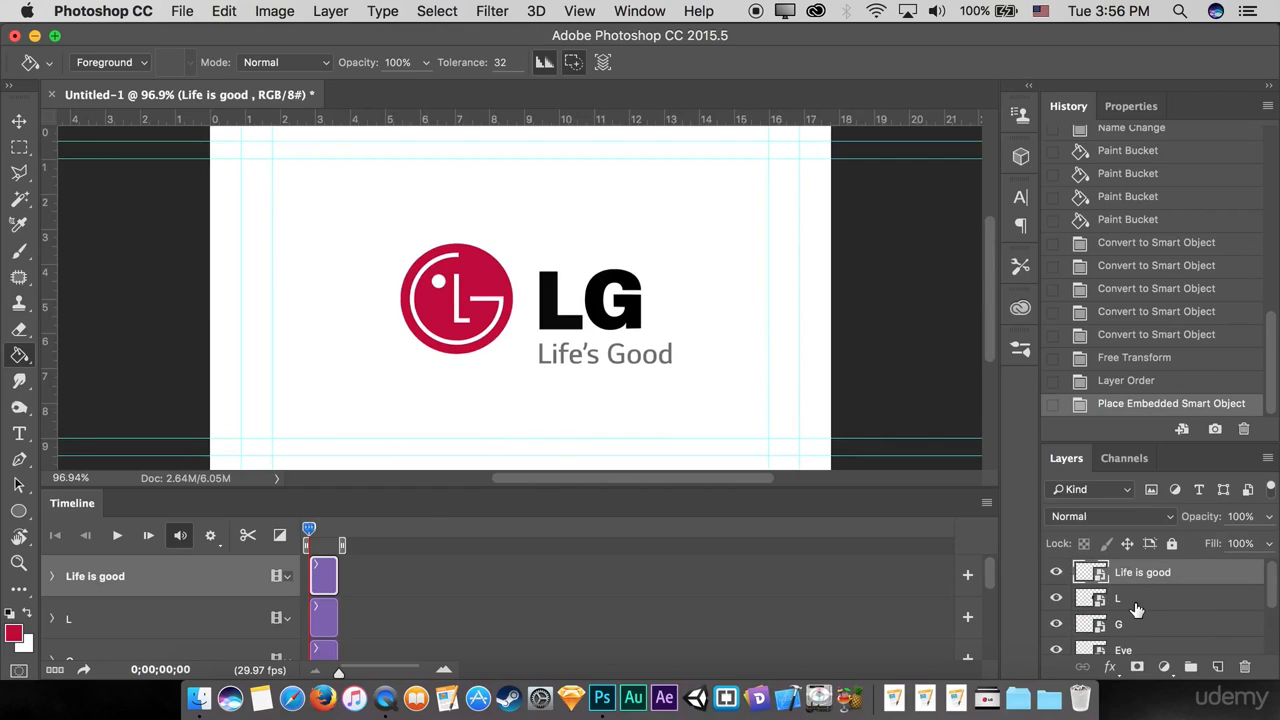